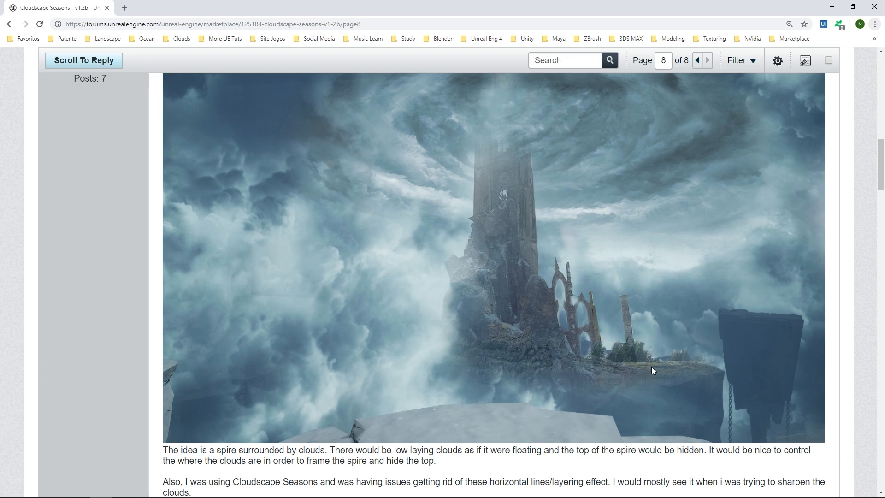
Step: Switch from the forum post to Unreal Editor, then check the Particle Effects sample project in the Epic Games Launcher and minimize it
key("alt+Tab")
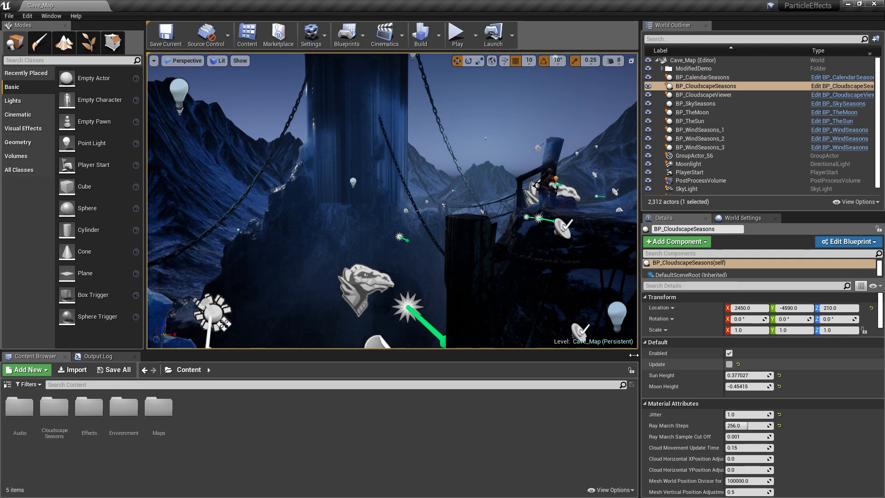
right_click_drag(415, 277, 513, 293)
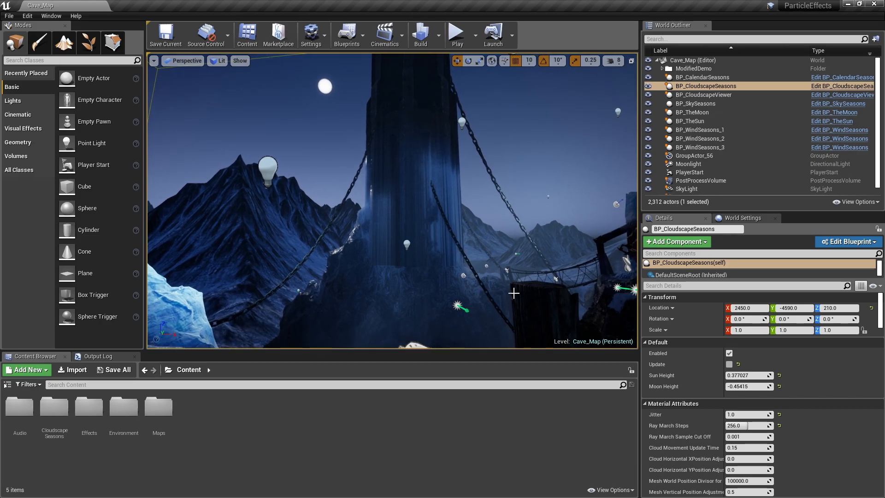
key("alt+Tab")
key("Tab")
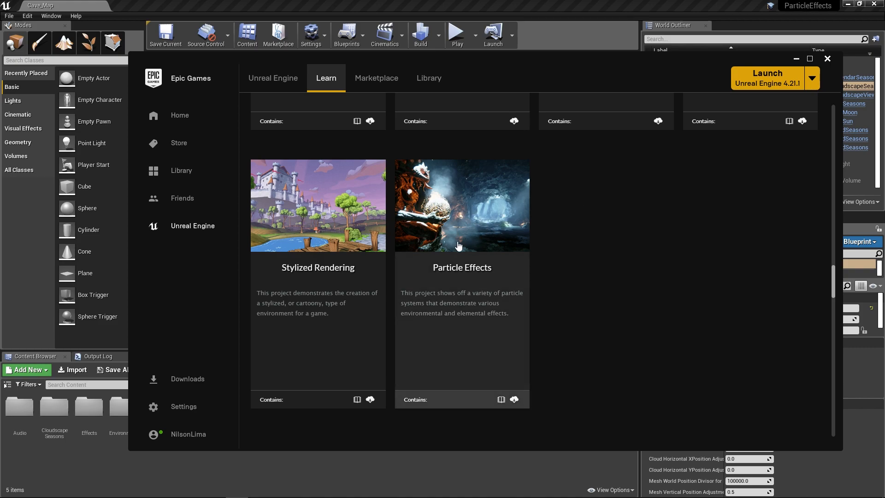
left_click(796, 59)
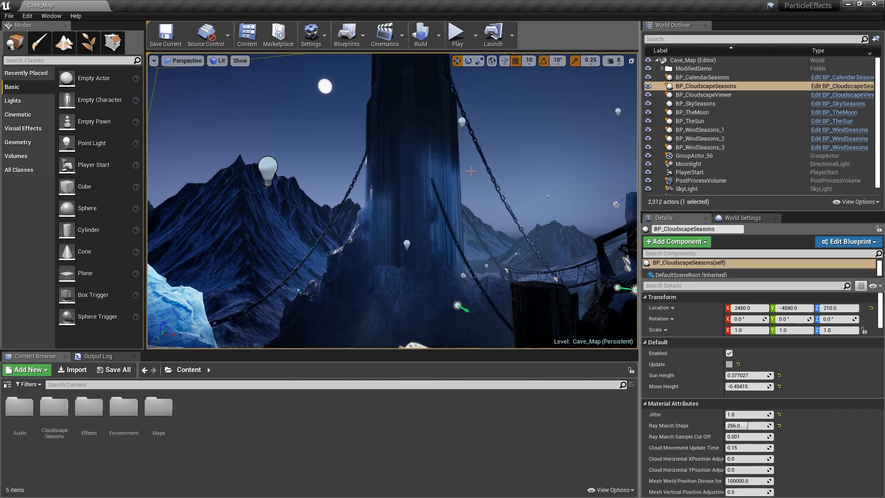
Step: Examine the tall castle tower in Cave_Map from its chained base up to its top
key("s")
right_click_drag(471, 171, 491, 124)
right_click_drag(399, 256, 369, 208)
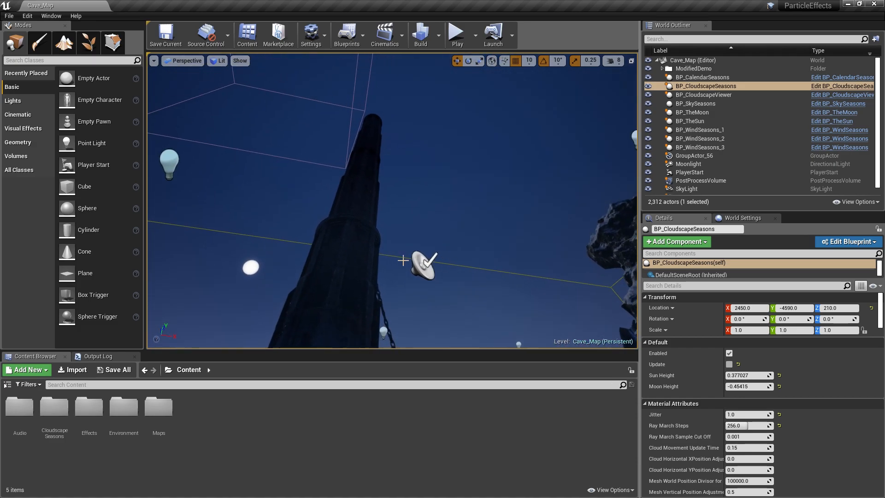
right_click_drag(419, 164, 416, 212)
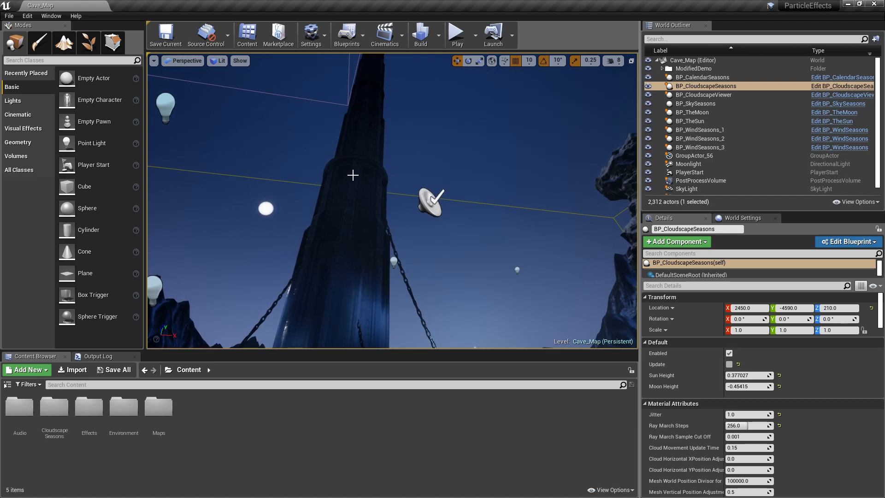
right_click_drag(396, 189, 447, 172)
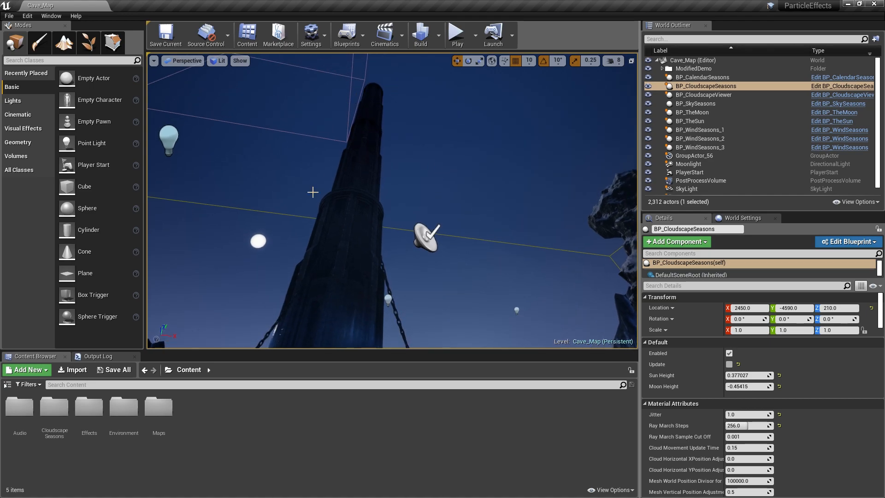
right_click_drag(330, 292, 331, 318)
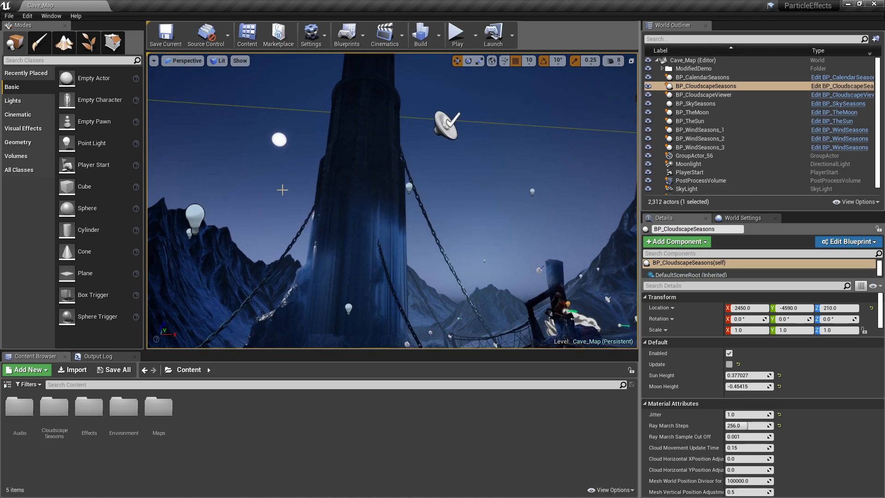
right_click_drag(459, 290, 455, 235)
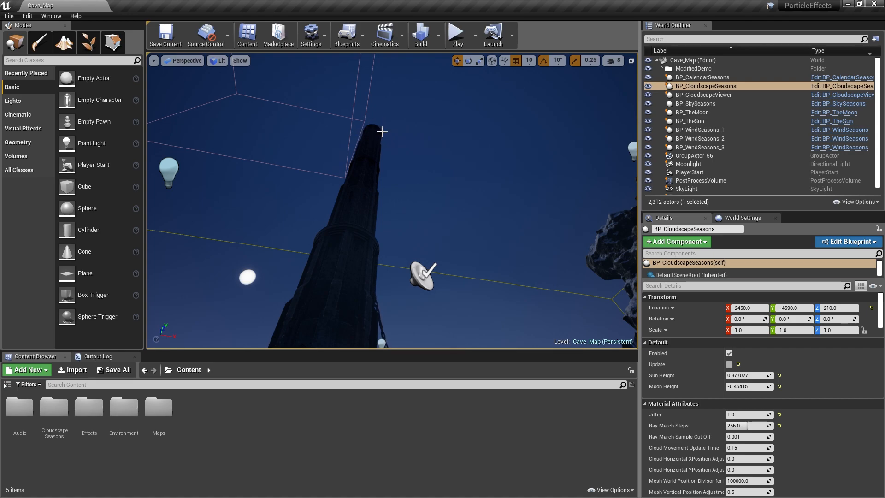
Step: Select the lower tower wall mesh, GDC2012_Throne_Exterior_Wall_Curved_017, and inspect its scale values
right_click_drag(382, 167, 369, 181)
left_click(369, 181)
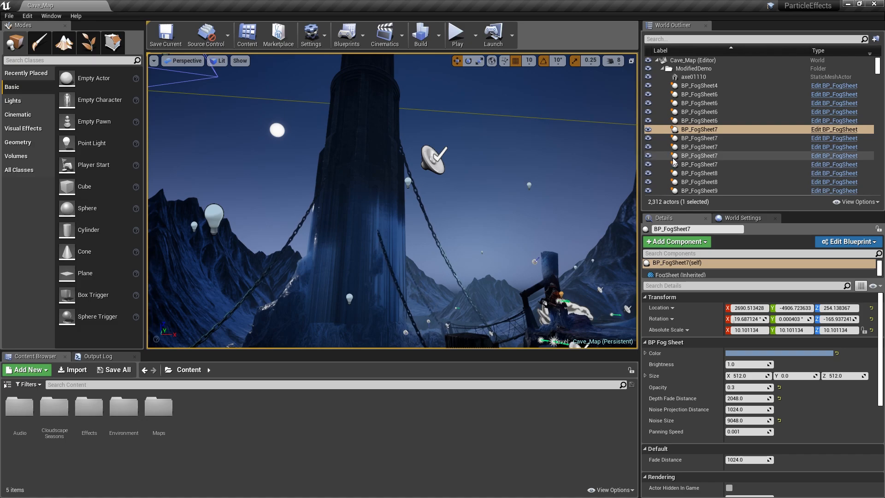
right_click_drag(402, 172, 403, 203)
right_click_drag(403, 171, 419, 191)
left_click(420, 191)
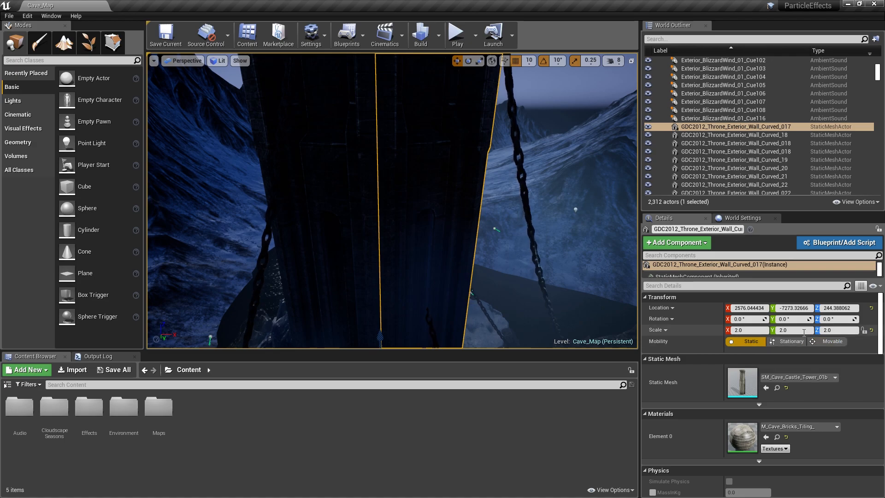
right_click_drag(562, 251, 511, 207)
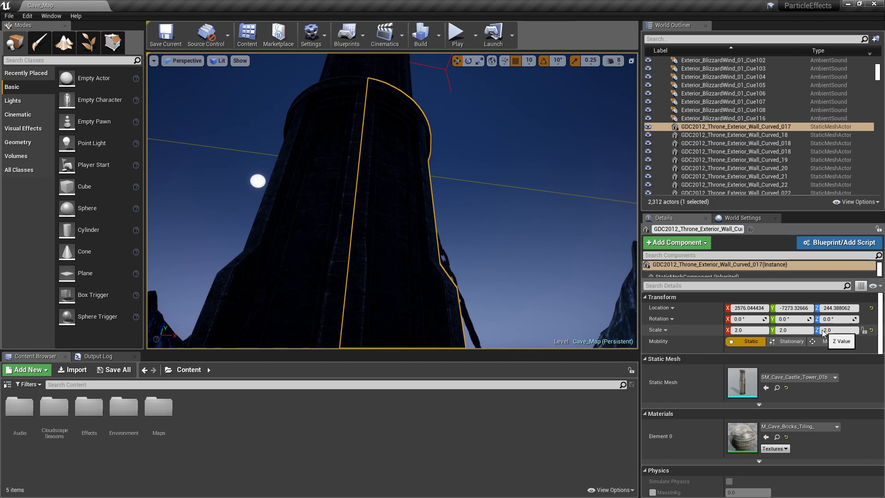
Step: Select the tower's upper wall mesh, GDC2012_Throne_Exterior_Wall_Curved_21, and inspect its transform
right_click_drag(482, 253, 482, 217)
left_click(383, 77)
mouse_move(392, 102)
right_mouse_down()
mouse_move(394, 51)
mouse_move(394, 103)
right_mouse_up()
key("w")
scroll(399, 194, "down", 3)
left_click(401, 221)
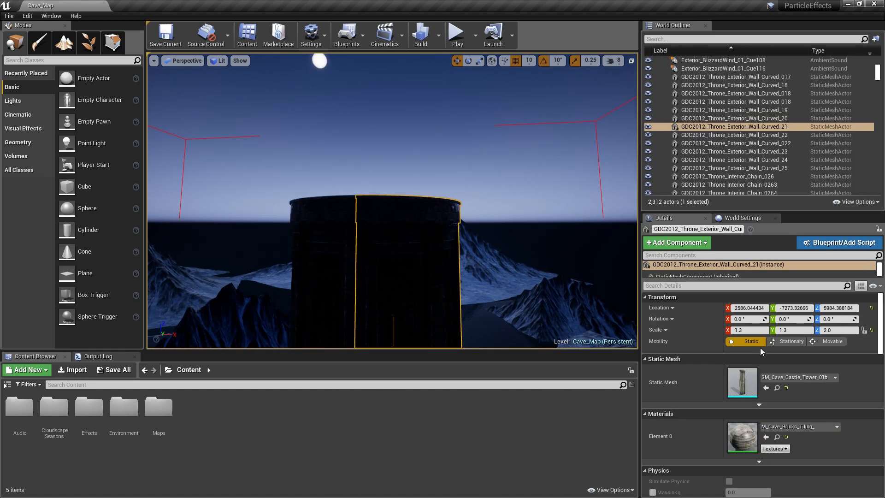
mouse_move(476, 184)
right_mouse_down()
mouse_move(476, 253)
mouse_move(457, 277)
mouse_move(410, 277)
mouse_move(401, 212)
mouse_move(374, 189)
mouse_move(442, 198)
mouse_move(461, 221)
mouse_move(391, 194)
mouse_move(460, 189)
right_mouse_up()
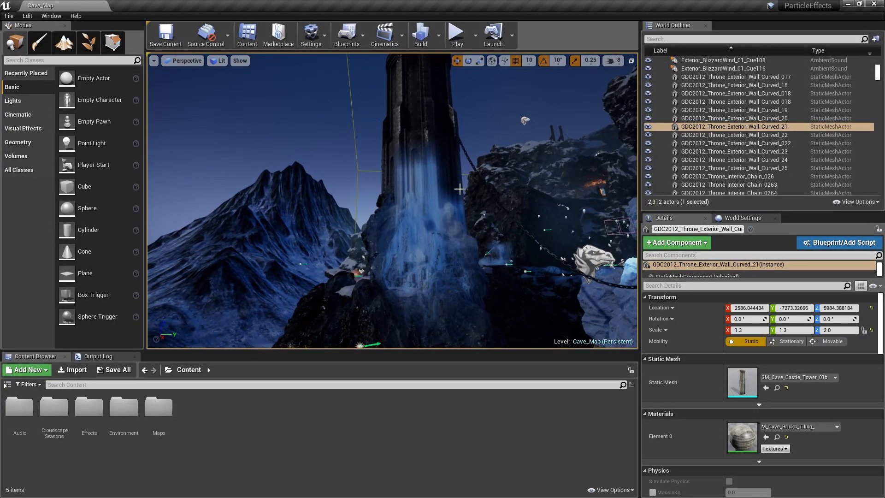
Step: Play the level in the viewport to inspect the tower top against the clouds, and stop the play session
left_click(450, 172)
right_click_drag(394, 194, 413, 118)
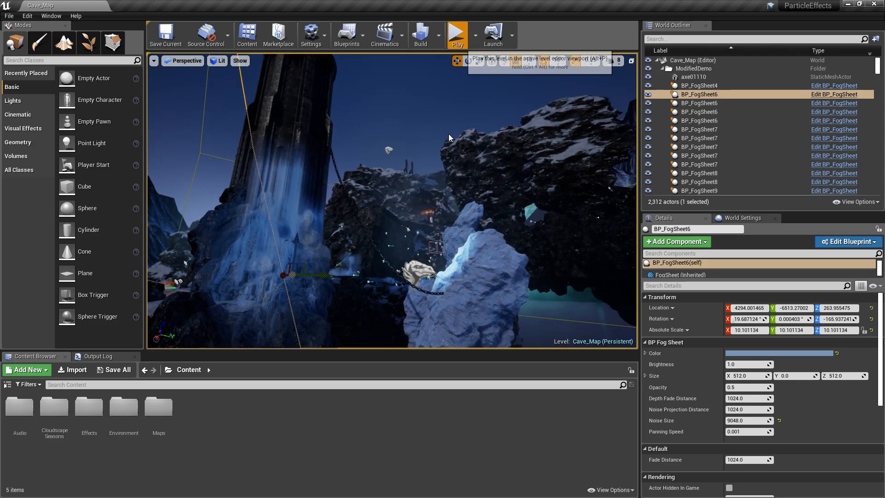
key("alt+p")
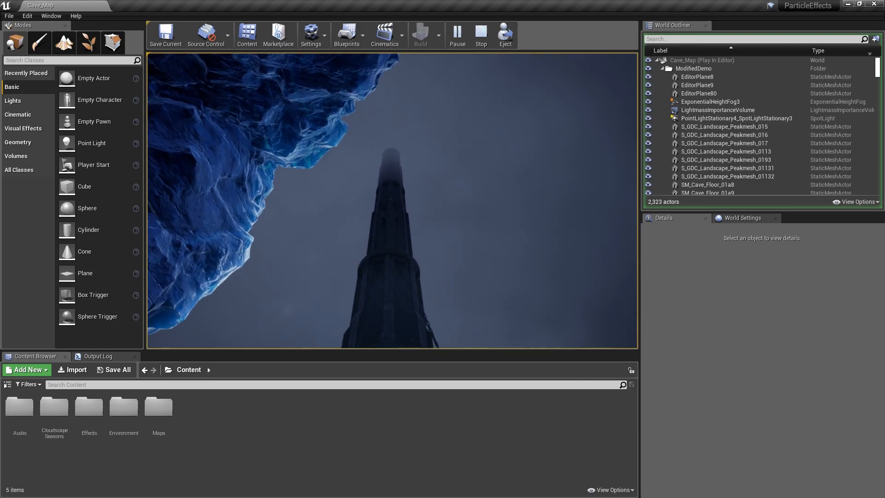
key("Escape")
right_click_drag(449, 191, 448, 251)
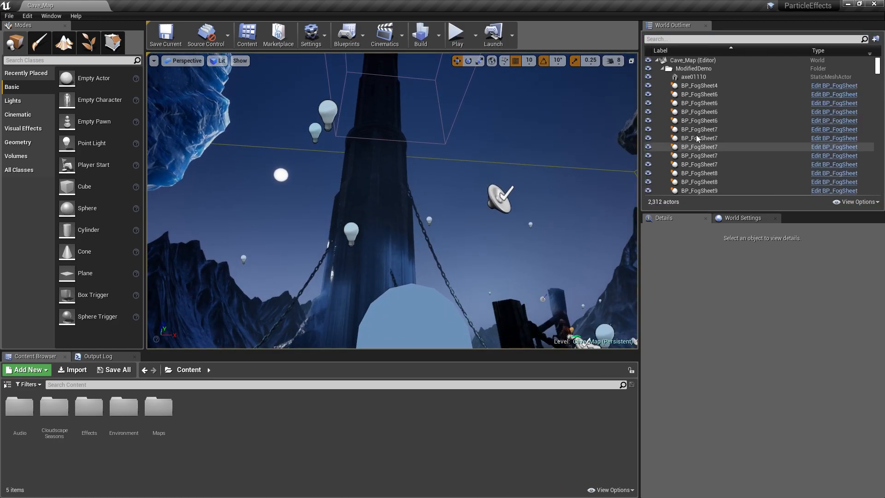
Step: Collapse the ModifiedDemo folder and select the BP_CloudscapeSeasons actor
left_click(662, 68)
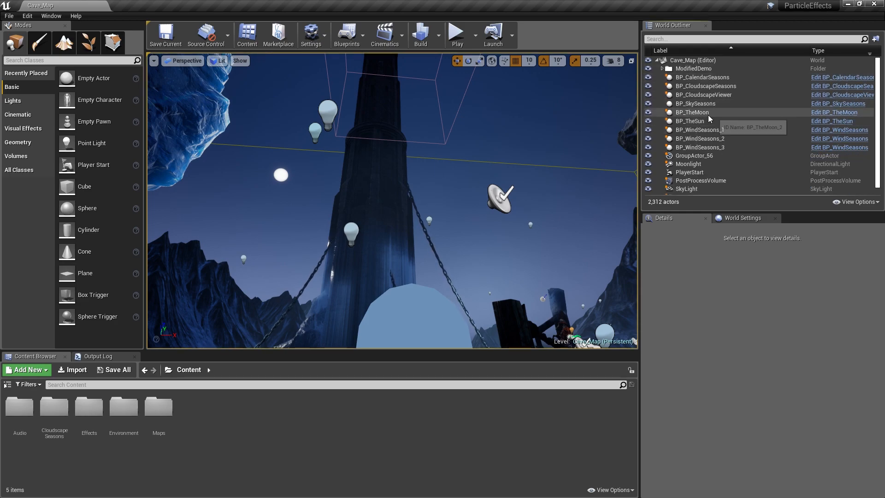
left_click(706, 87)
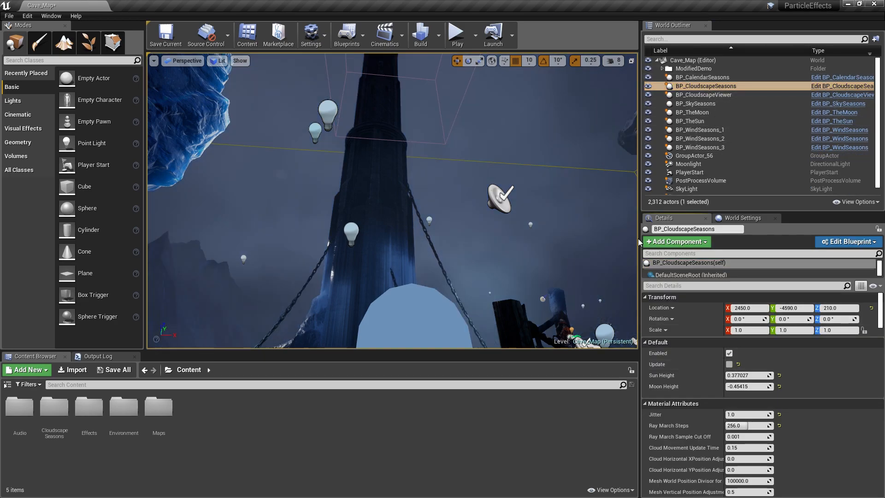
mouse_move(449, 191)
right_mouse_down()
mouse_move(435, 233)
mouse_move(465, 210)
mouse_move(456, 197)
right_mouse_up()
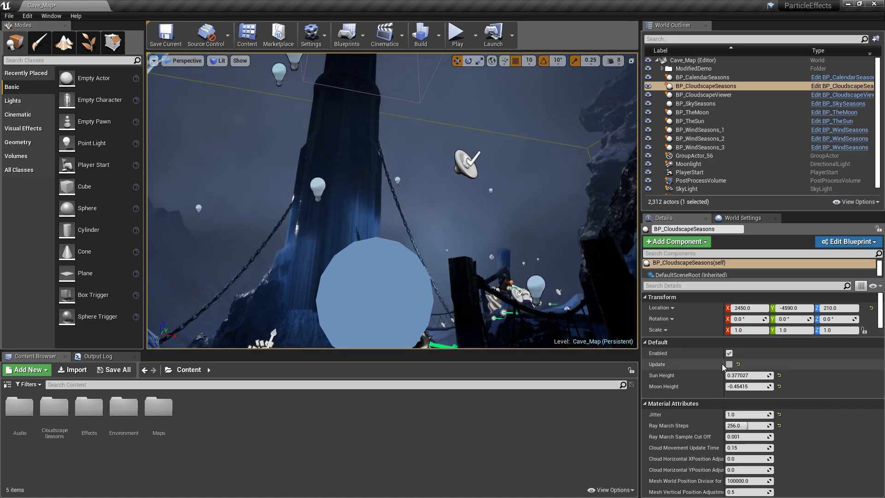
double_click(655, 88)
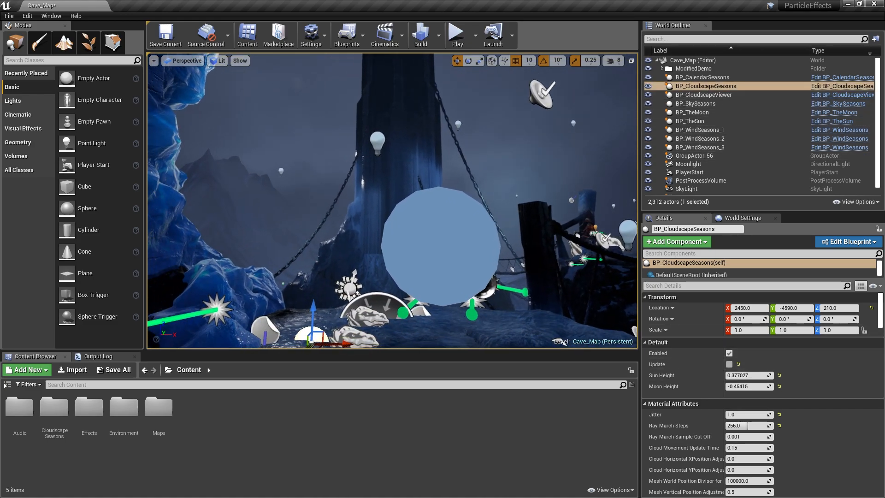
right_click_drag(484, 202, 493, 184)
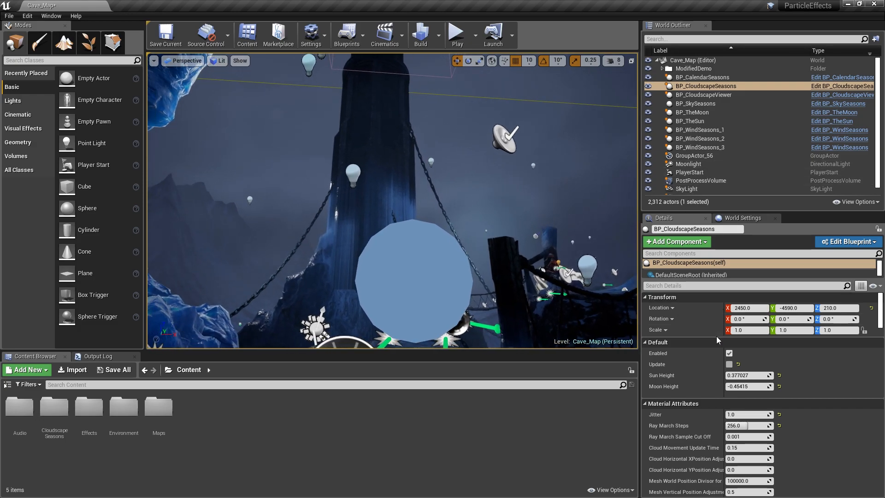
Step: Enable the Layer 2 clouds and disable the Layer 1 clouds on BP_CloudscapeSeasons
scroll(751, 323, "down", 10)
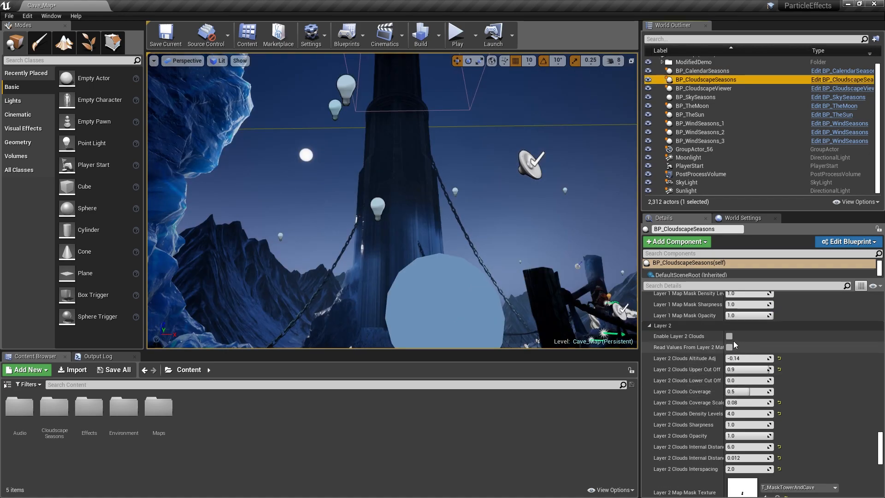
right_click_drag(563, 249, 580, 230)
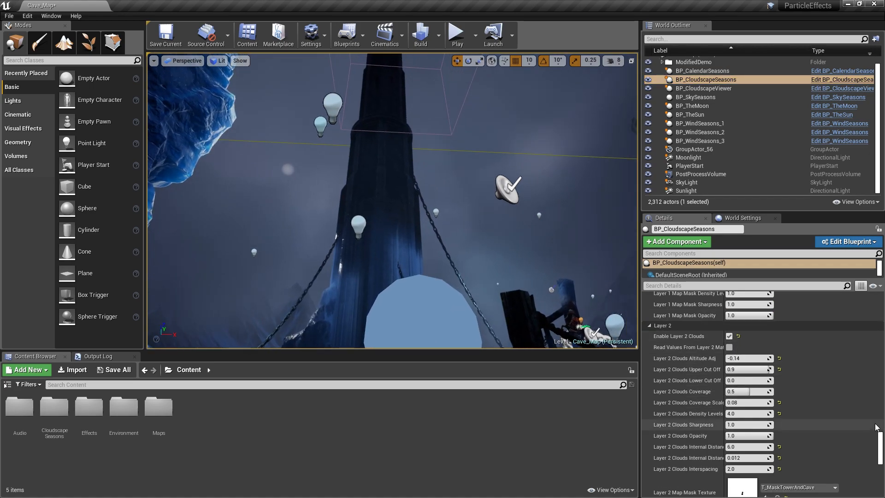
scroll(811, 389, "up", 8)
scroll(809, 388, "up", 3)
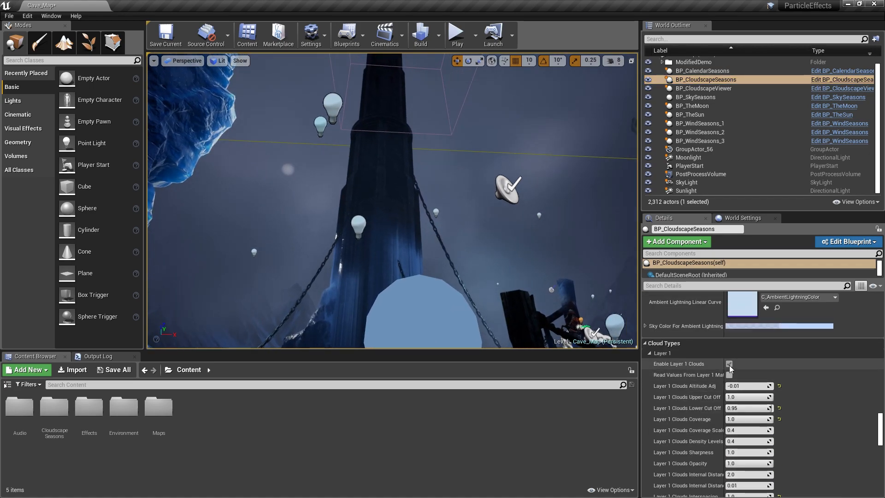
left_click(730, 364)
Step: Widen the property name column until the full names of the Layer 2 cloud settings are readable
right_click_drag(467, 206, 489, 195)
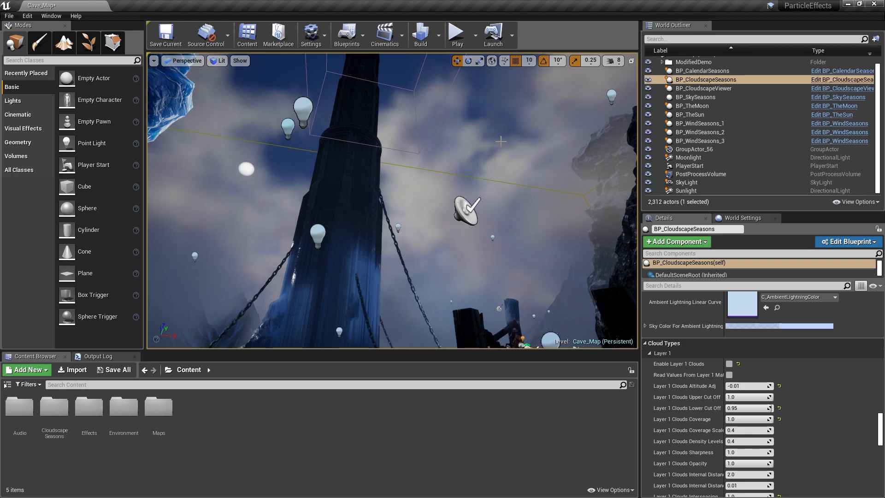
mouse_move(501, 142)
right_mouse_down()
mouse_move(500, 152)
mouse_move(498, 144)
right_mouse_up()
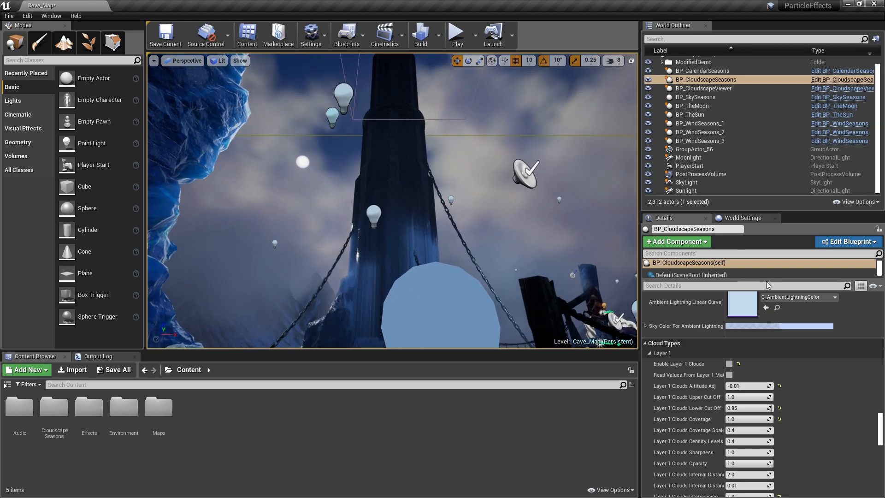
mouse_move(534, 262)
right_mouse_down()
mouse_move(530, 248)
mouse_move(525, 260)
right_mouse_up()
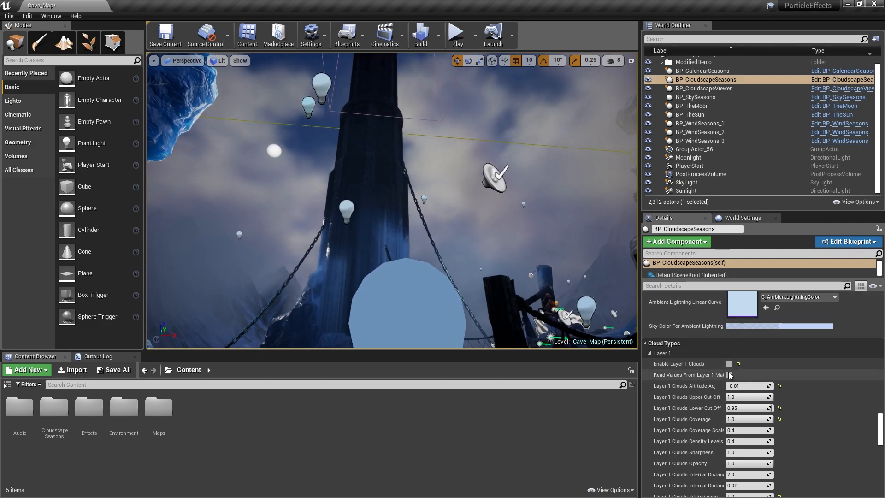
right_click_drag(609, 244, 620, 286)
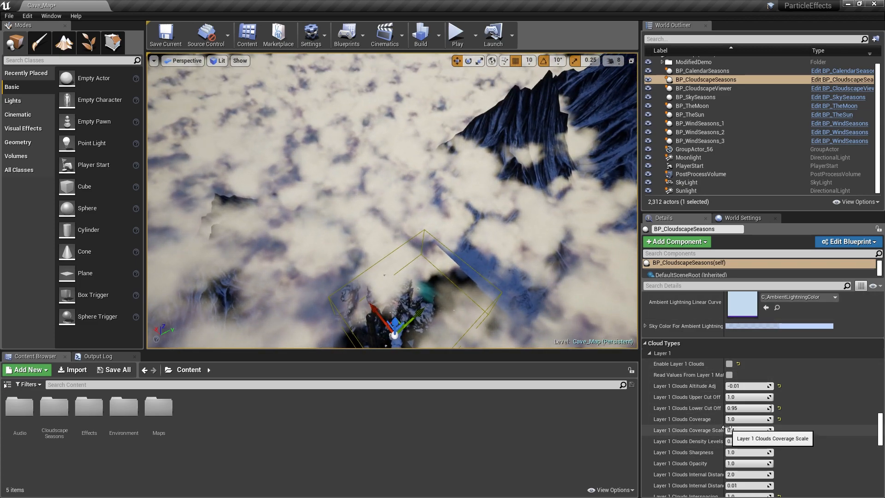
scroll(753, 426, "down", 5)
scroll(753, 425, "down", 5)
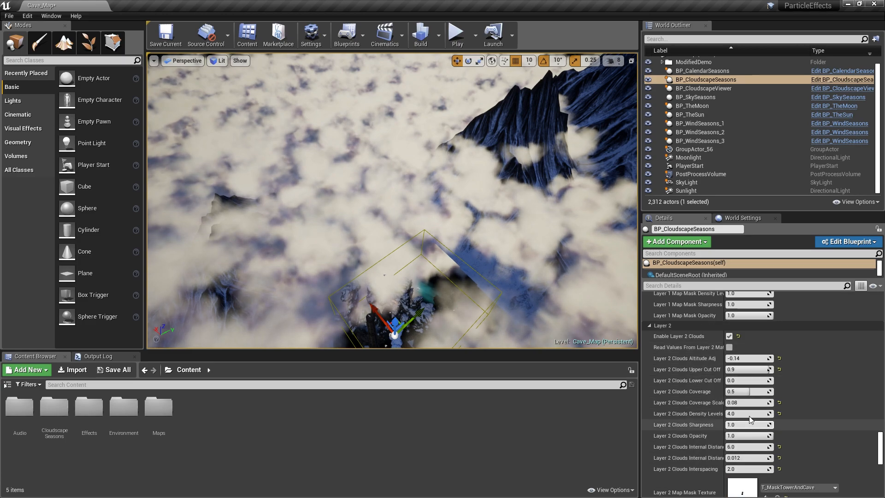
left_click_drag(722, 388, 744, 390)
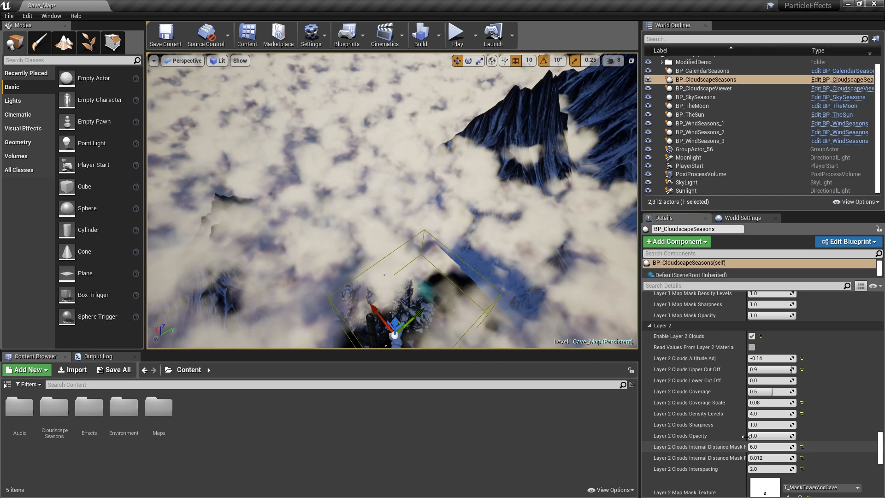
left_click_drag(747, 440, 774, 439)
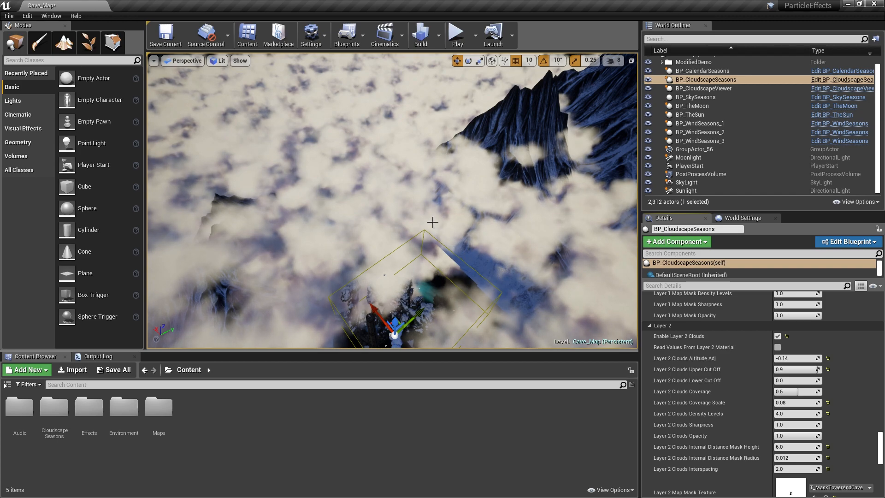
Step: Try a Layer 2 Clouds Interspacing of 1, and set it back to 2
left_click(790, 469)
type("1")
key("Return")
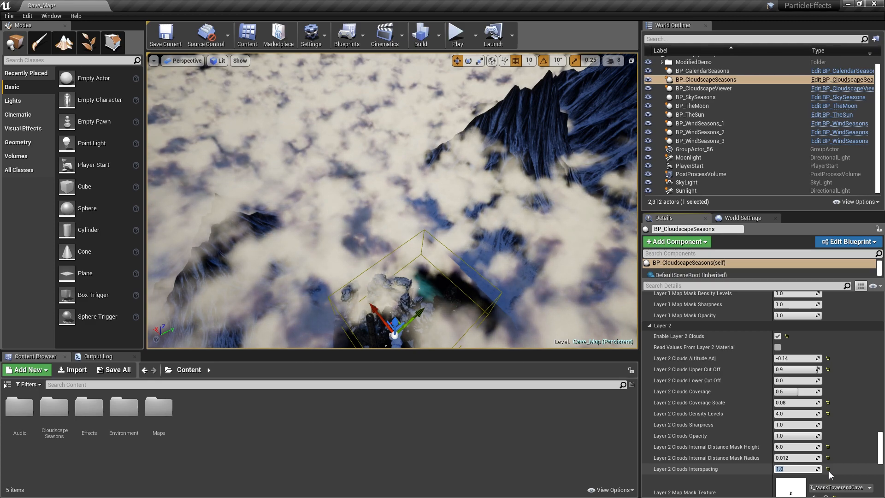
type("2")
key("Return")
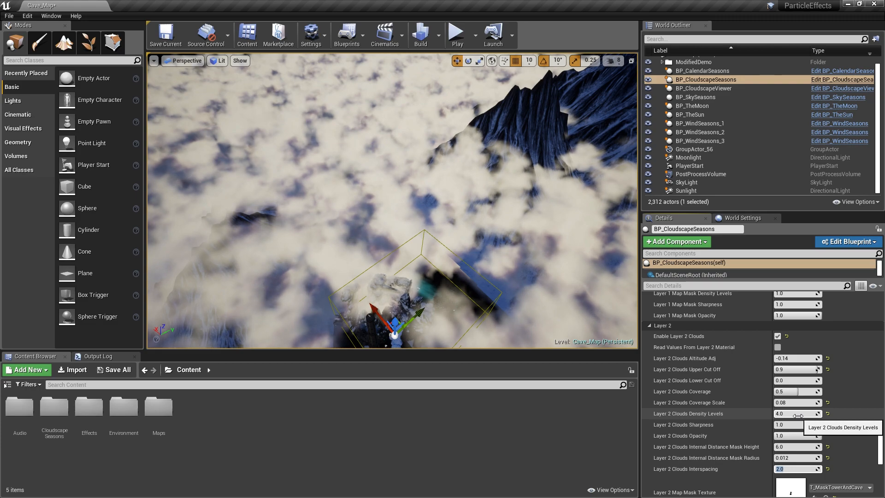
mouse_move(461, 207)
right_mouse_down()
mouse_move(465, 192)
mouse_move(465, 208)
right_mouse_up()
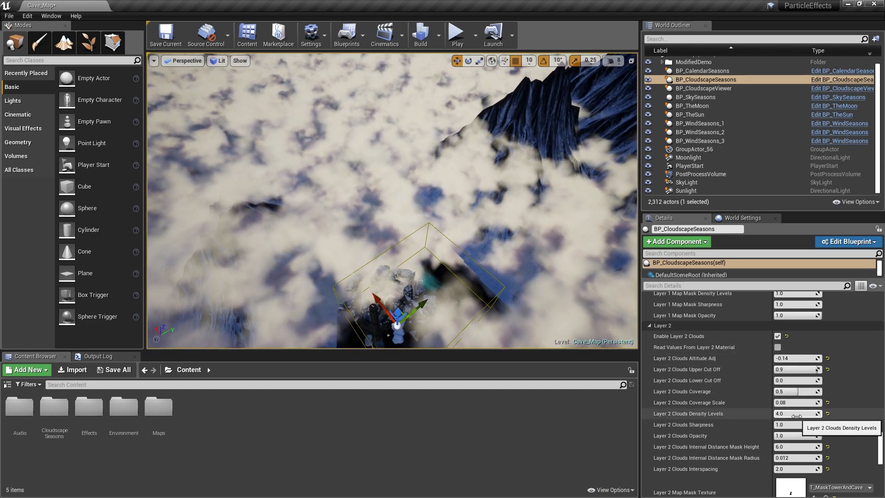
Step: Try a different Layer 2 Clouds Coverage, and set it back to 0.5
left_click_drag(785, 394, 806, 394)
left_click(807, 394)
type(".")
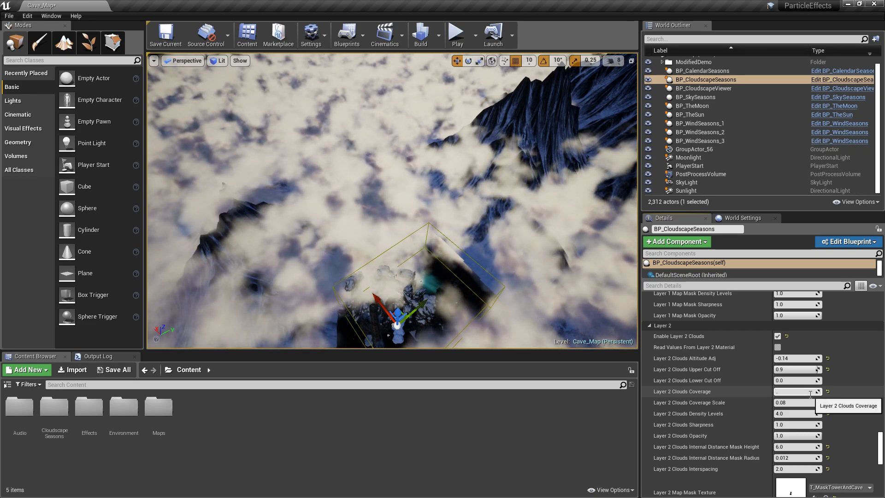
type("5")
key("Return")
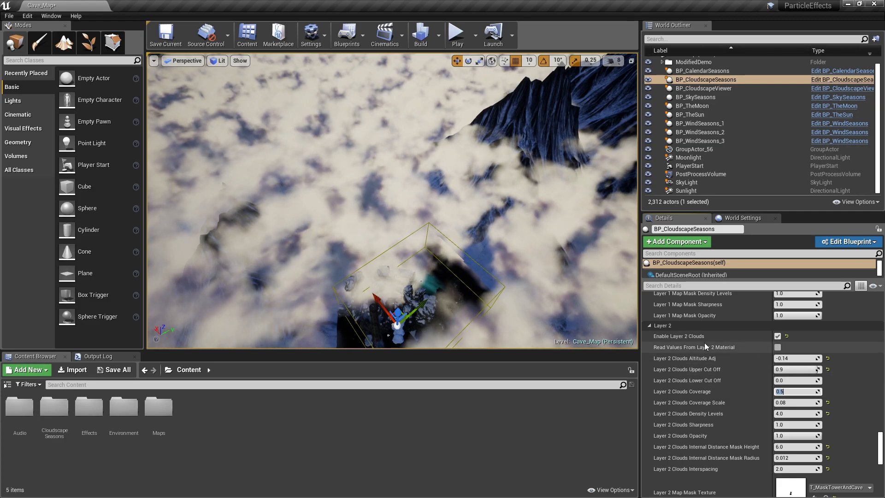
Step: Examine the opening in the Layer 2 clouds above the tower and cave from overhead
key("w")
right_click_drag(391, 201, 298, 235)
key("s")
key("w")
key("w")
key("s")
key("s")
right_click_drag(477, 184, 477, 186)
key("w")
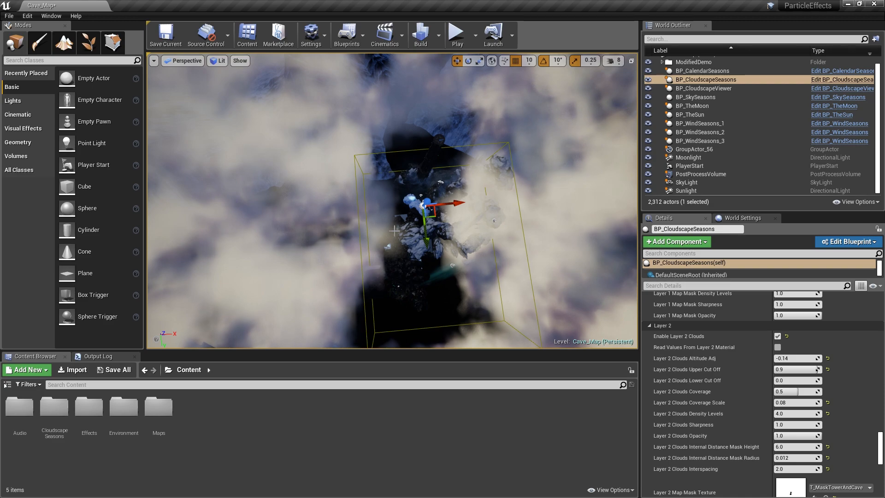
right_click_drag(408, 210, 440, 180)
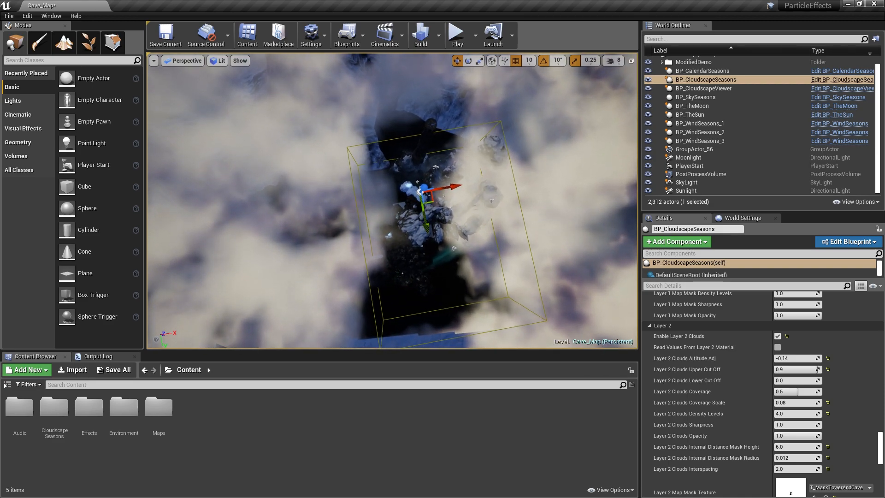
Step: Switch to Photoshop to compare the T_MaskTowerAndCave mask with the cloud opening in the Unreal Editor level
scroll(798, 442, "down", 3)
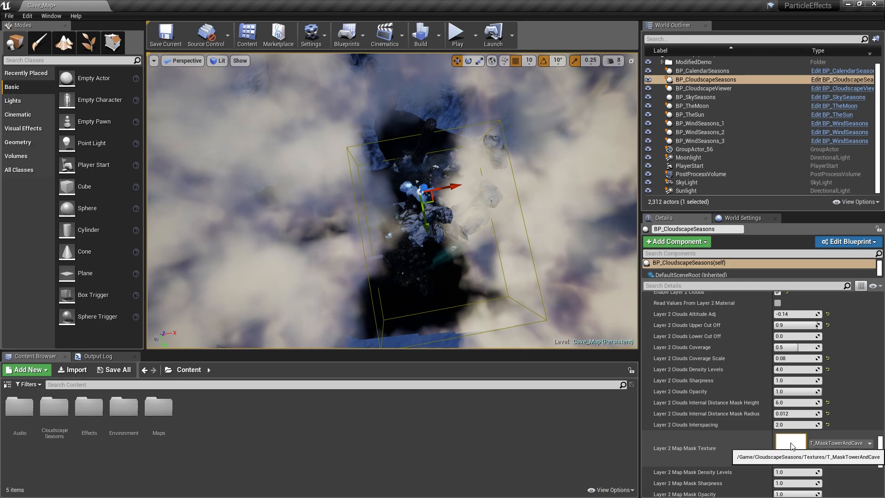
key("alt+Tab")
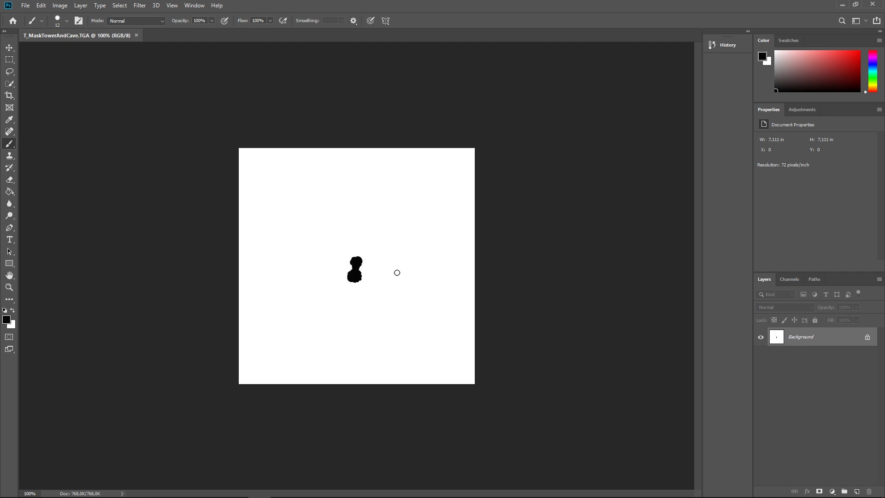
key("alt+Tab")
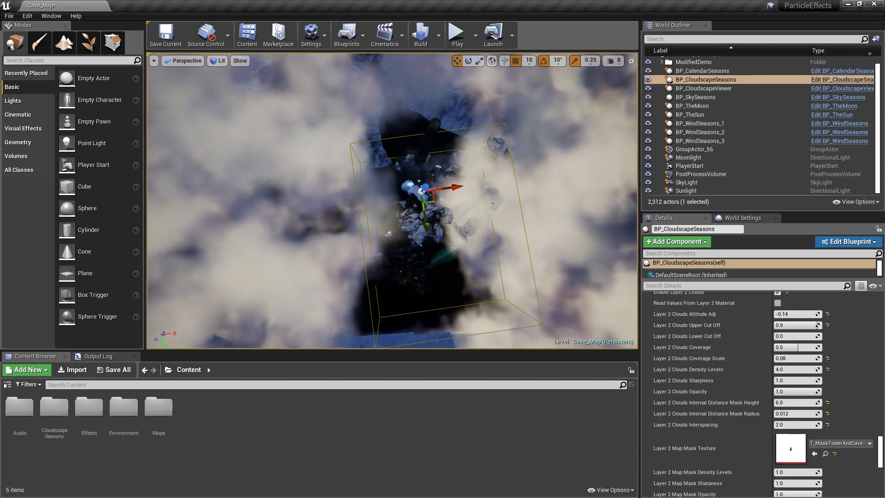
right_click_drag(443, 151, 438, 155)
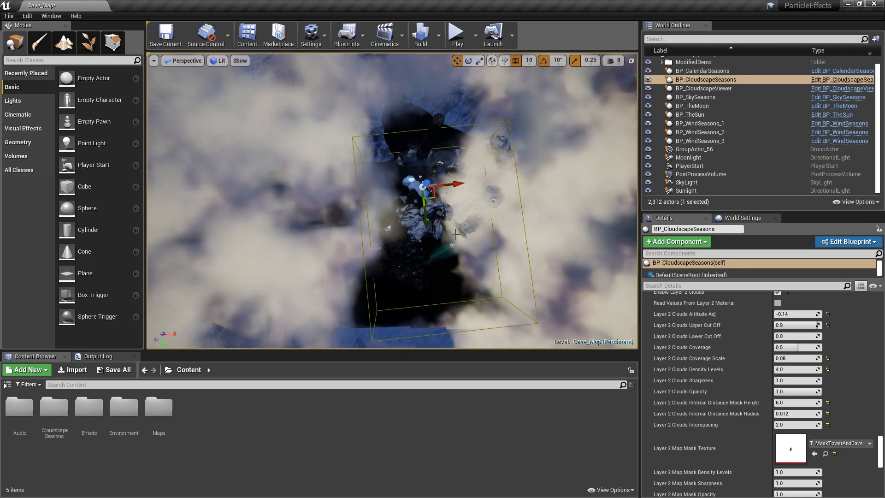
scroll(458, 206, "down", 4)
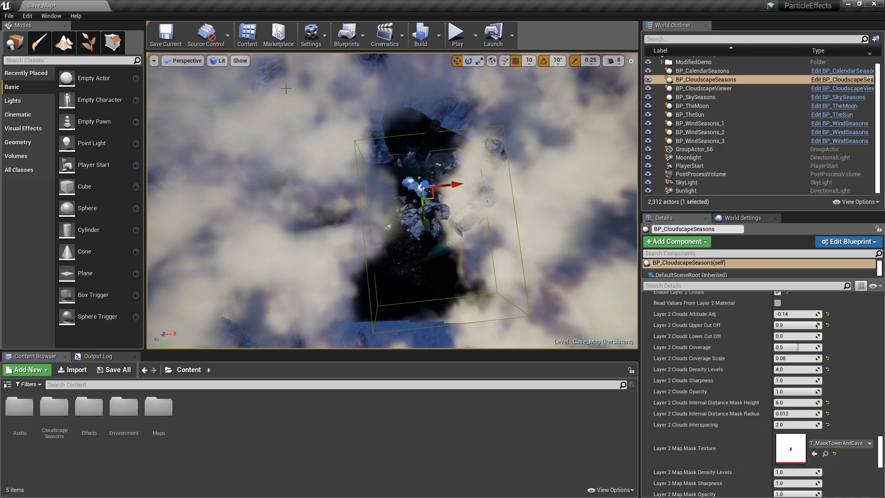
key("alt+Tab")
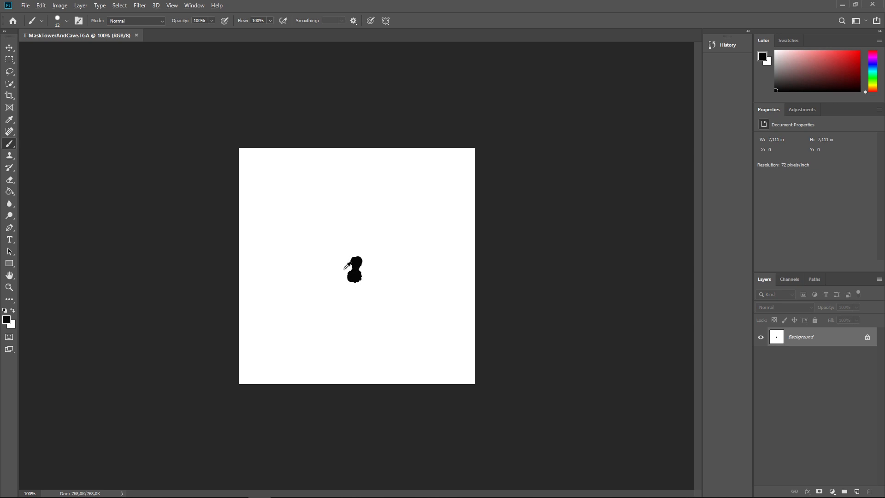
key("alt+Tab")
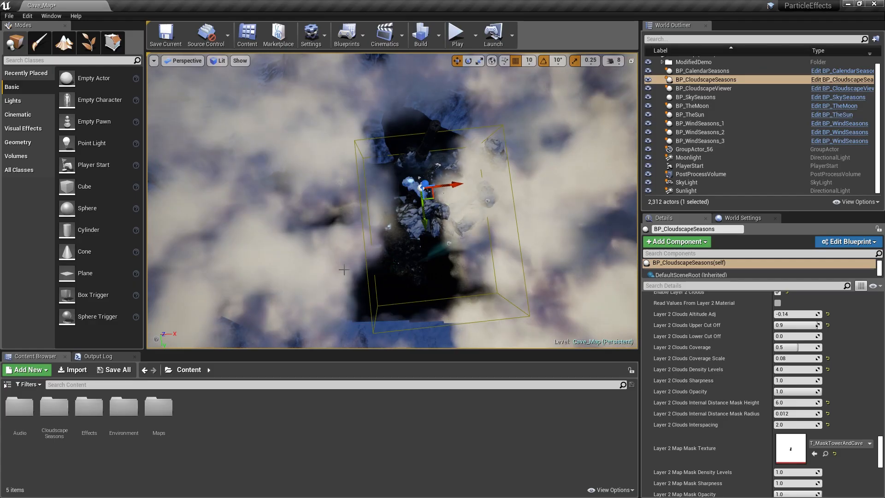
Step: Play the level, walk through the cave towards the tower to check the clouds around it, and stop playing
left_click(456, 40)
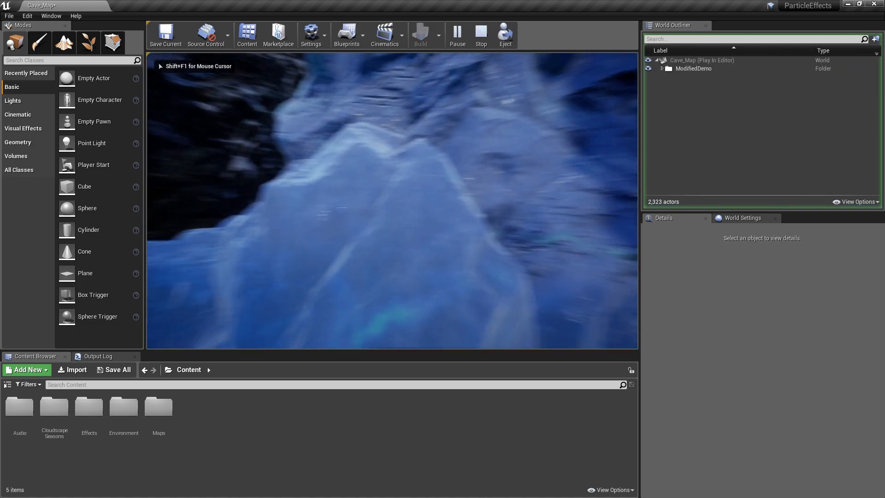
key("w")
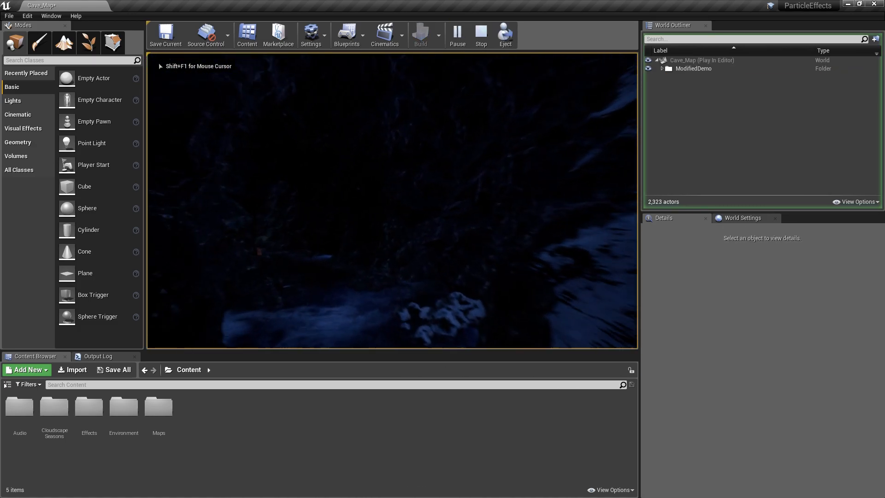
key("w")
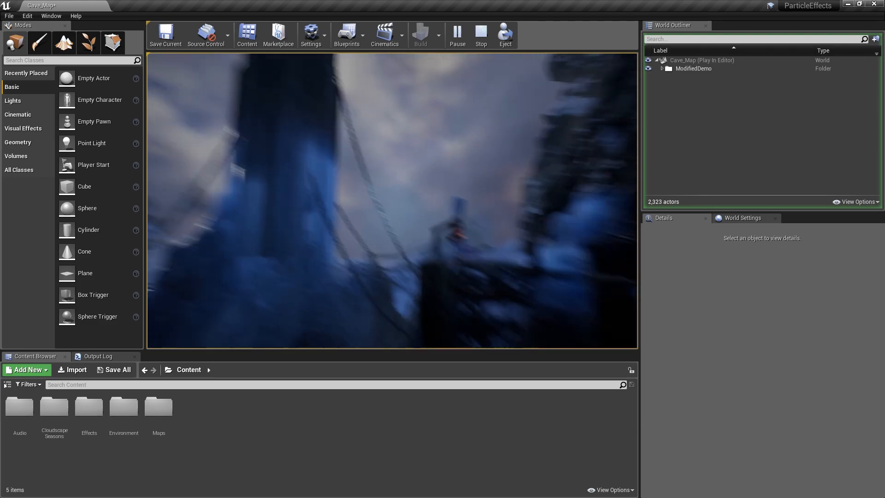
key("Escape")
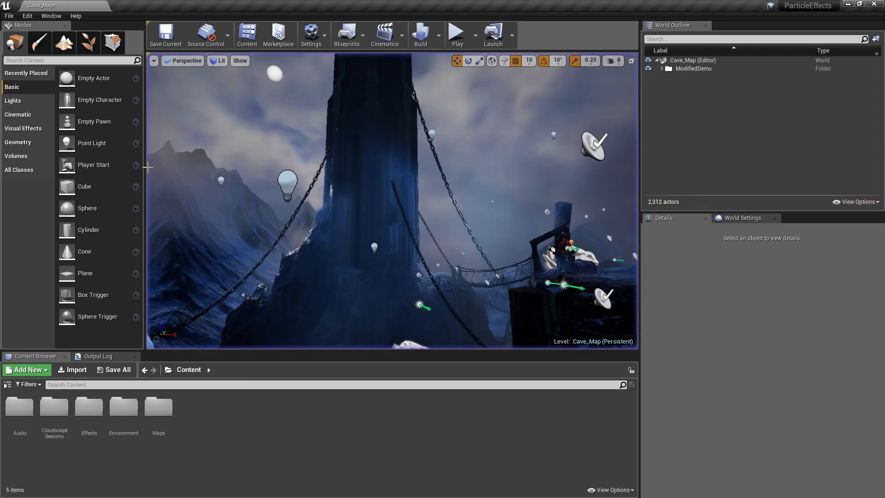
Step: Select BP_CloudscapeSeasons and set its Layer 2 Clouds Altitude Adj to -0.145
right_click_drag(408, 226, 392, 180)
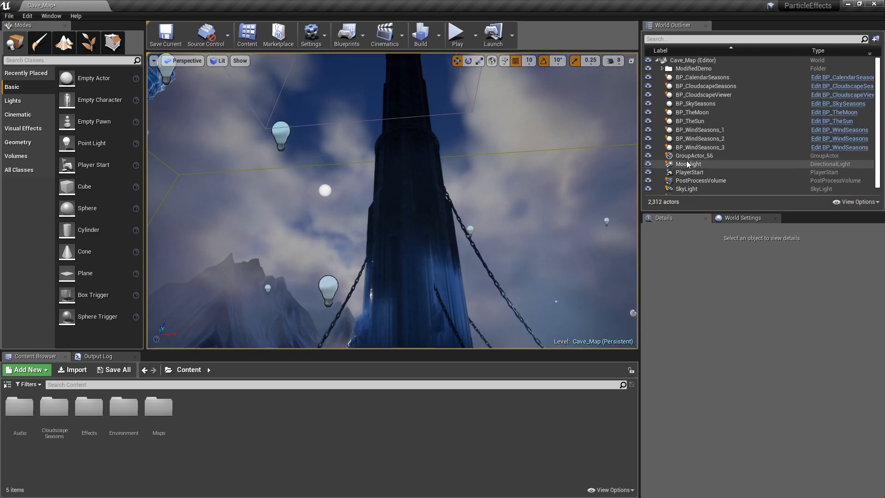
left_click(721, 86)
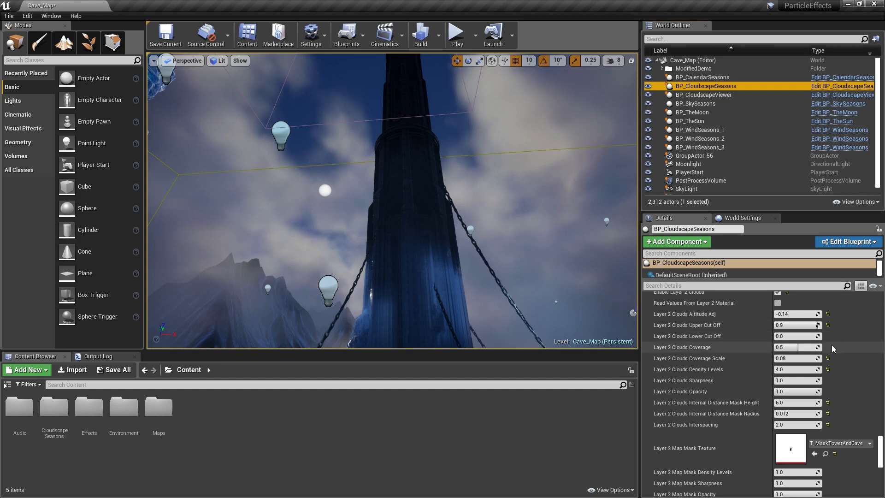
scroll(809, 339, "up", 2)
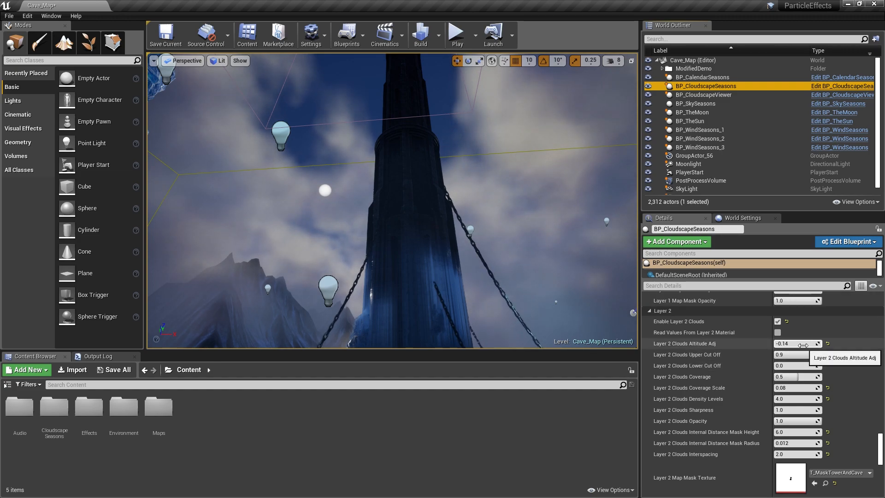
left_click(790, 343)
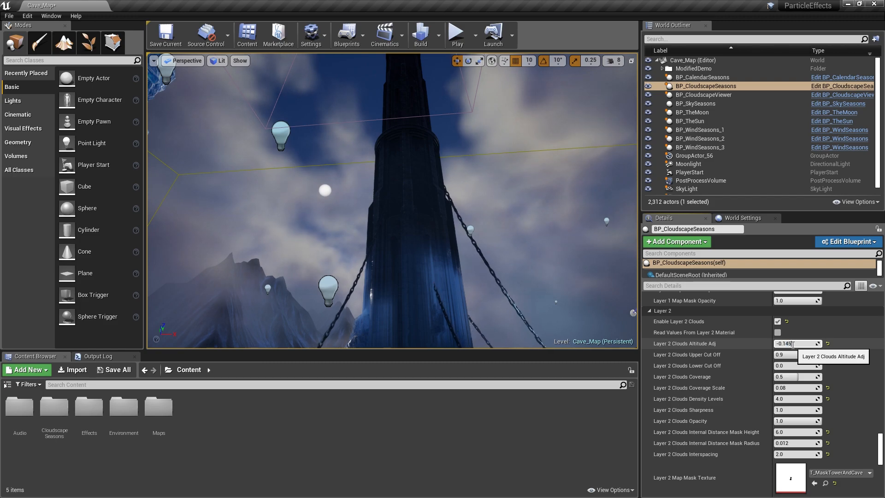
type("-0.145")
key("Return")
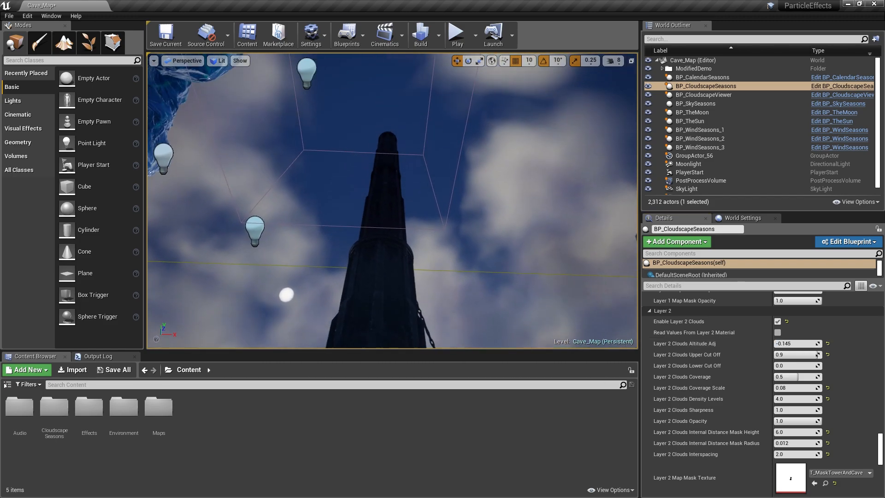
Step: Set the Layer 2 Clouds Altitude Adj to -0.15 and check the cloud height around the tower
key("f")
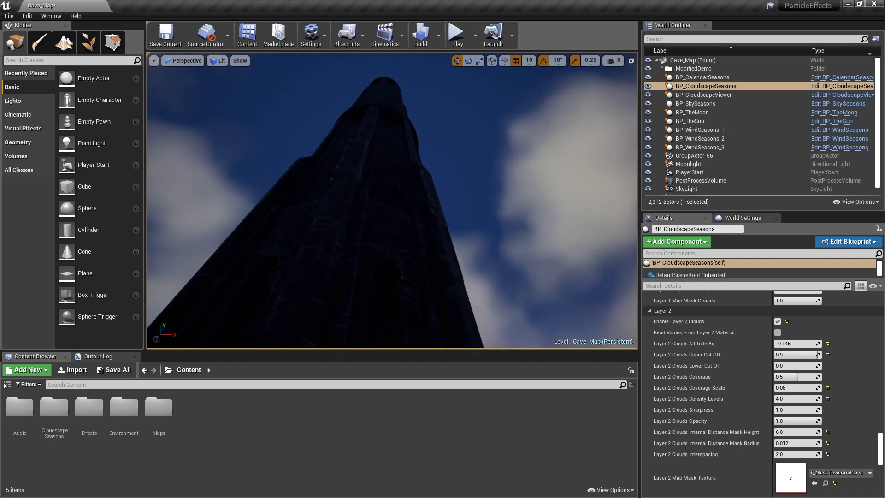
key("w")
mouse_move(392, 200)
right_mouse_down()
mouse_move(380, 196)
mouse_move(391, 189)
right_mouse_up()
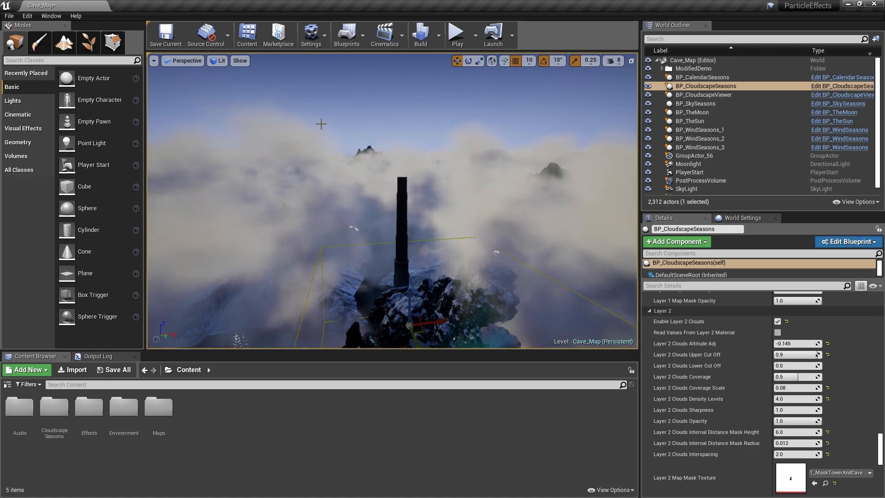
left_click(790, 344)
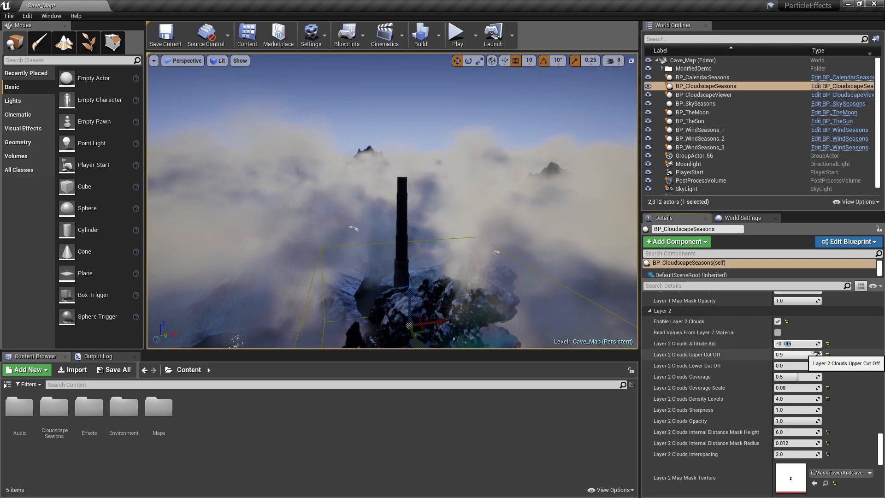
type("5")
key("Return")
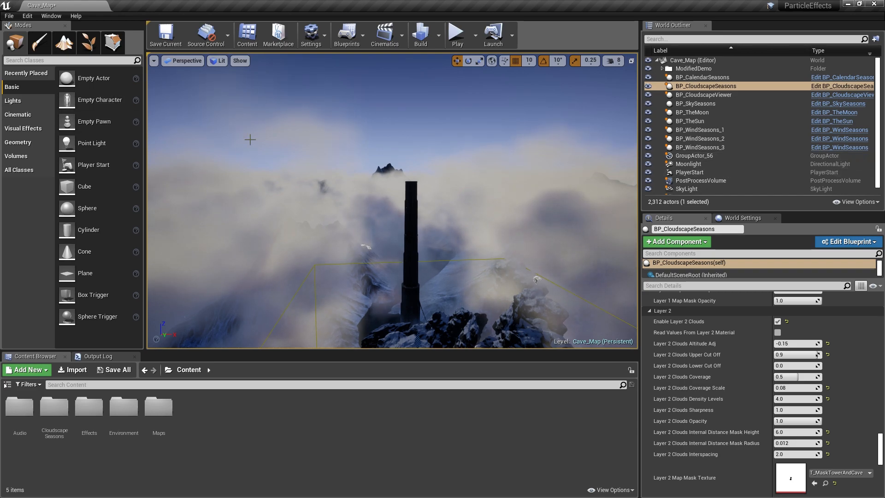
right_click_drag(321, 134, 369, 142)
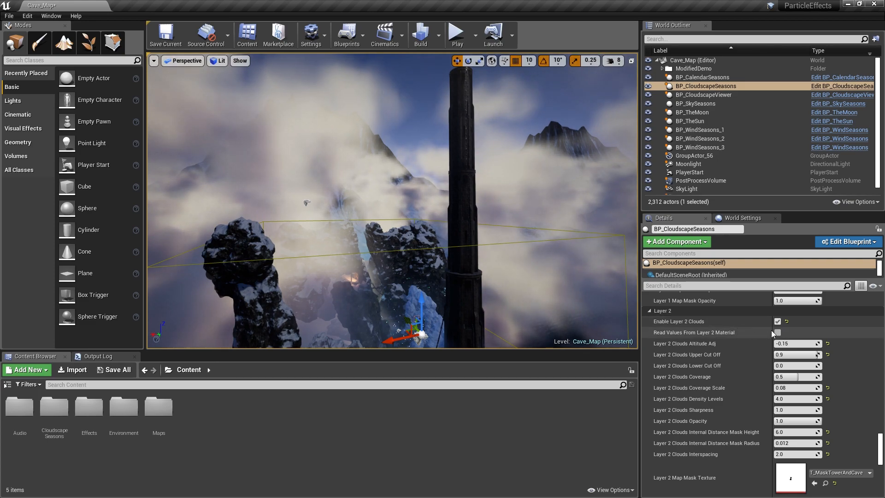
scroll(769, 333, "down", 3)
scroll(820, 345, "up", 5)
scroll(819, 346, "down", 3)
scroll(819, 346, "up", 8)
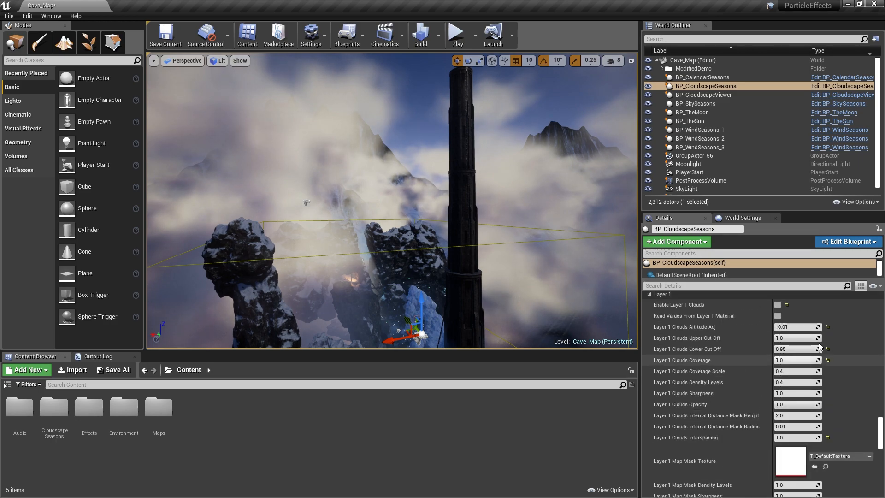
scroll(818, 345, "down", 6)
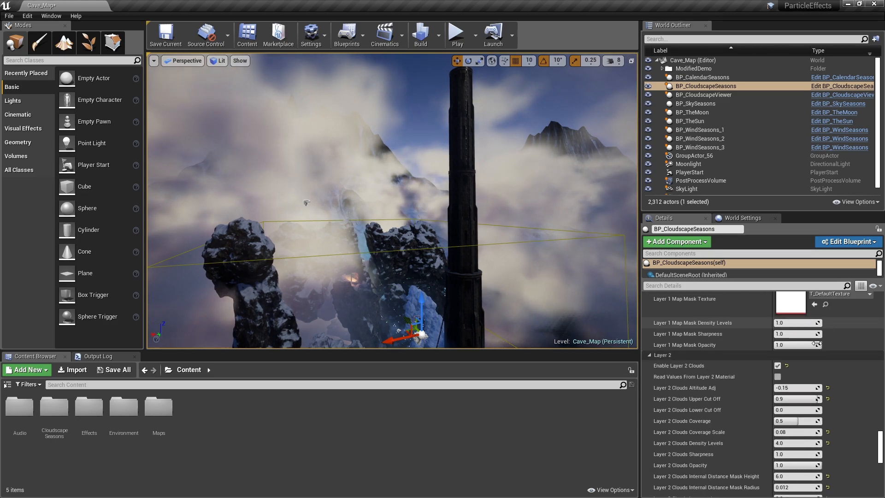
Step: Open the M_RenderLayer1NewCumulus material from the Materials folder of CloudscapeSeasons
double_click(55, 423)
double_click(89, 408)
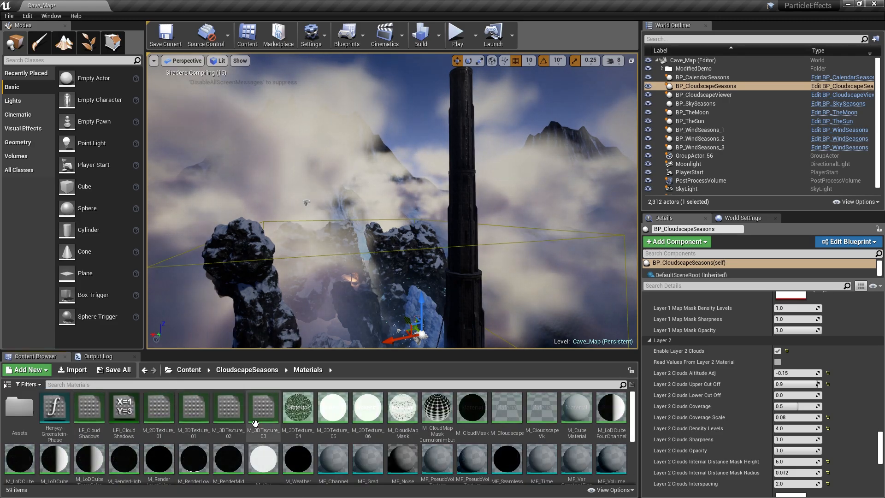
scroll(219, 431, "down", 2)
left_click(161, 408)
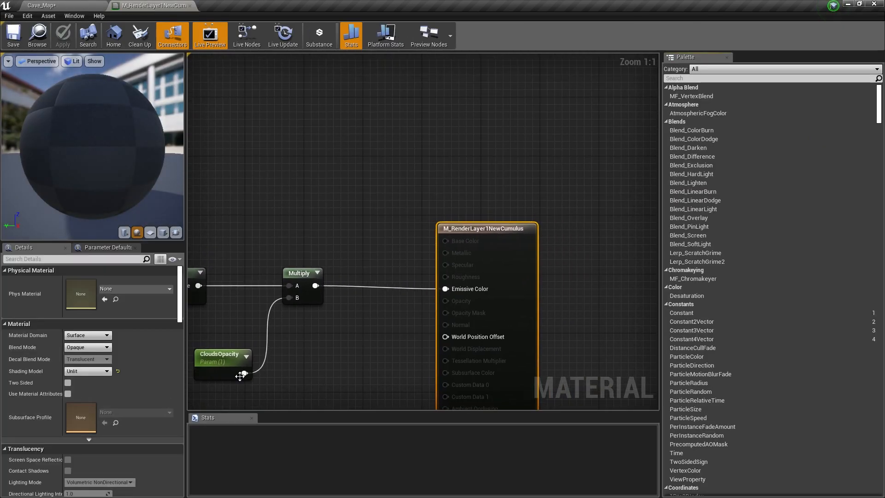
Step: Examine the "Mask for Inclusion or Exclusion areas" node group, its CloudsMapMasking texture and the nodes feeding its UVs
right_click_drag(285, 228, 526, 201)
scroll(416, 191, "down", 5)
right_click_drag(271, 306, 617, 257)
scroll(617, 258, "down", 5)
right_click_drag(337, 277, 451, 277)
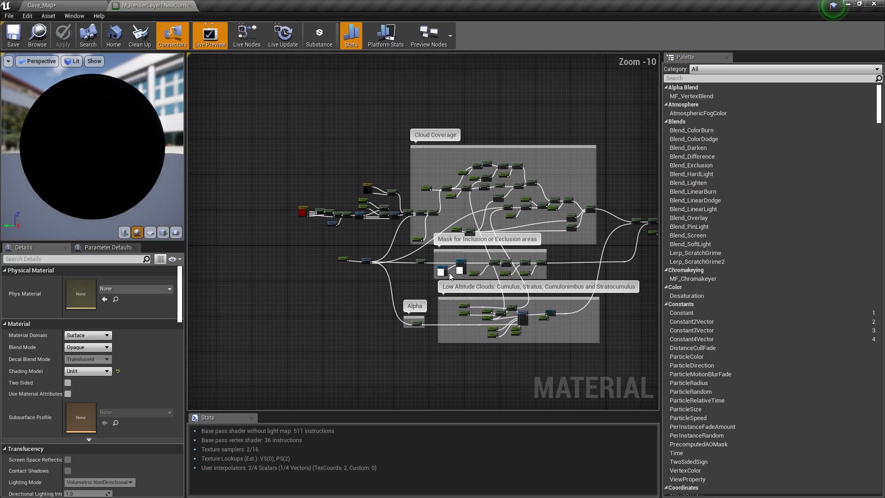
scroll(451, 277, "up", 9)
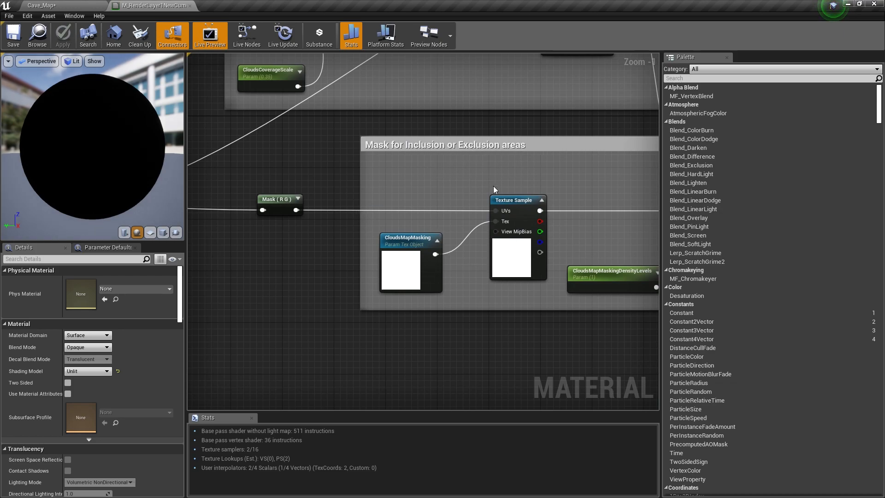
right_click_drag(357, 237, 412, 242)
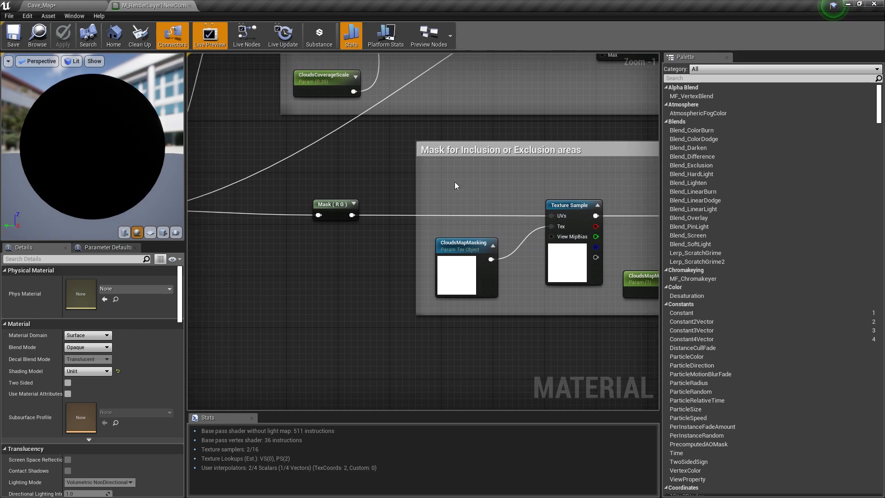
right_click_drag(360, 179, 445, 182)
scroll(445, 182, "down", 1)
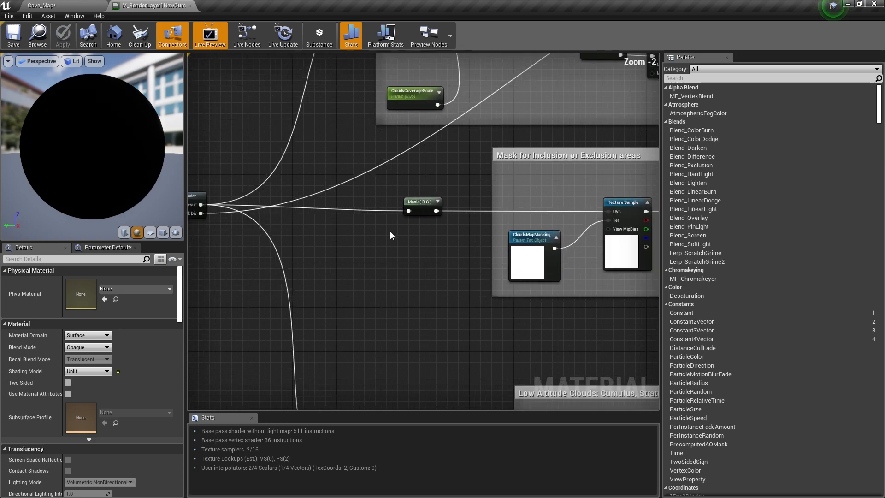
right_click_drag(395, 233, 484, 233)
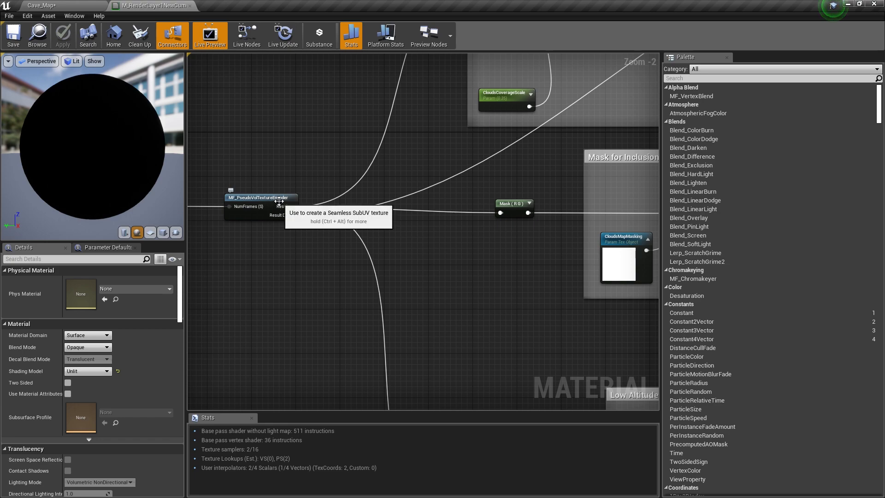
right_click_drag(527, 230, 315, 238)
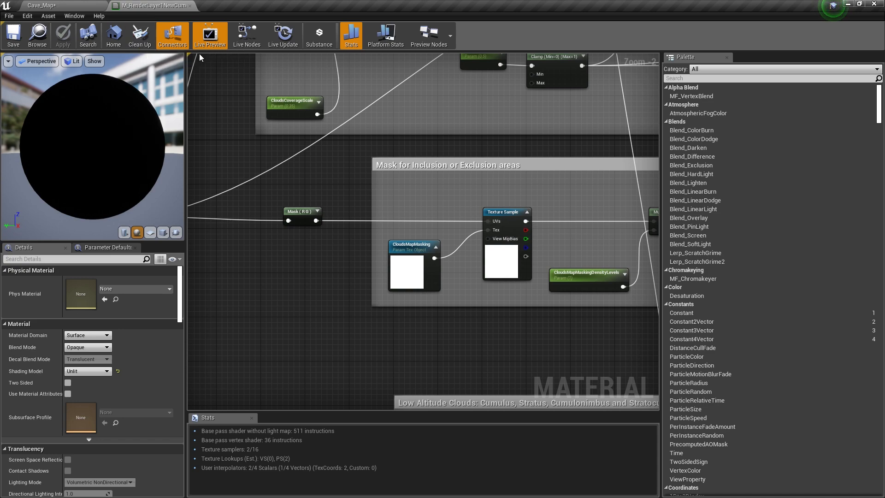
Step: Close the M_RenderLayer1NewCumulus material and examine the cloud-free area around the tower from above
left_click(191, 6)
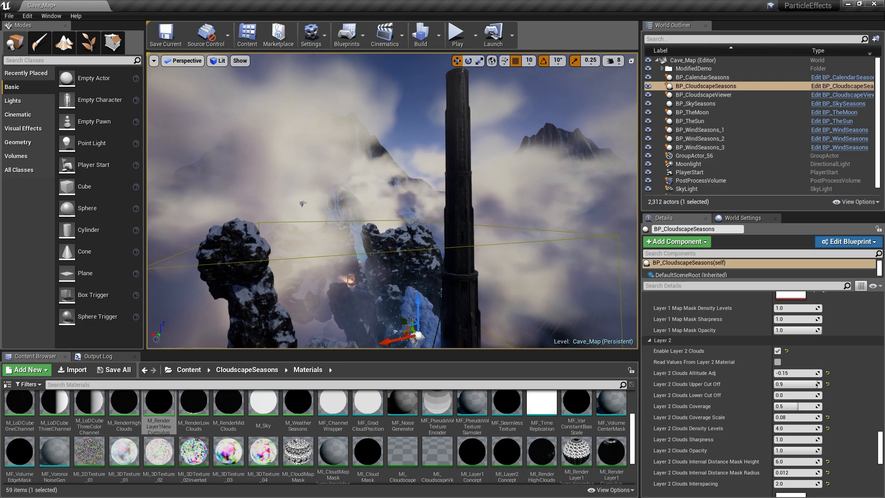
right_click_drag(391, 200, 391, 180)
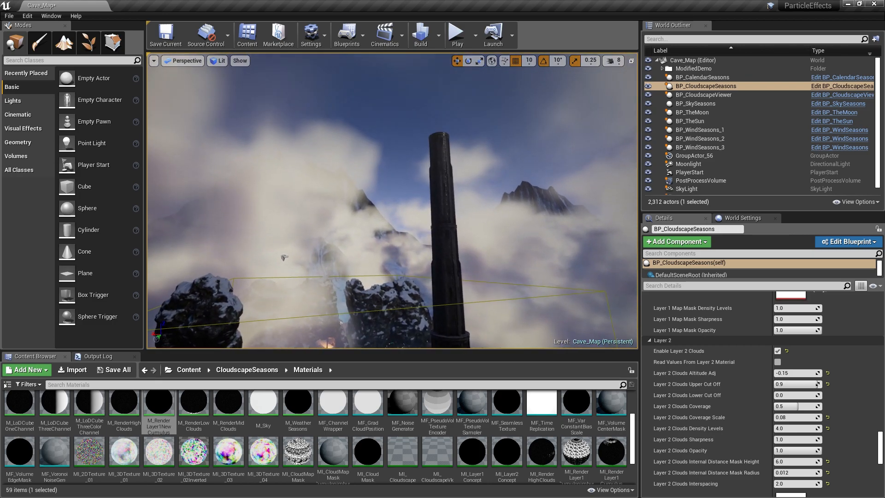
key("alt+Tab")
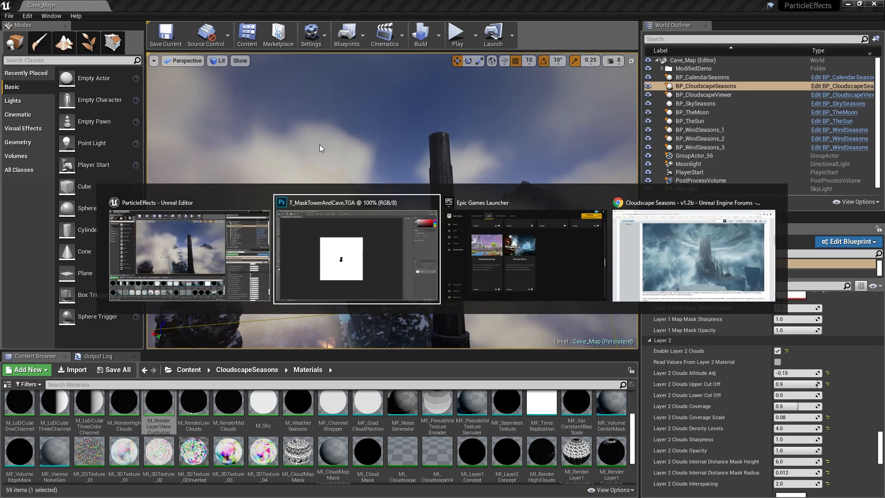
key("alt+Tab")
right_click_drag(322, 145, 487, 234)
key("s")
key("w")
key("s")
key("w")
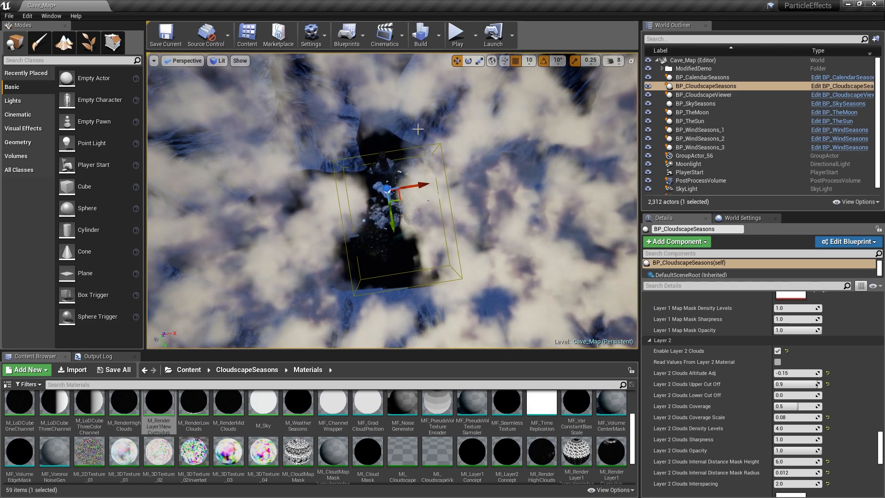
Step: Compare the whole cloud field seen from above with the T_MaskTowerAndCave.TGA mask in Photoshop, and return to Unreal Editor
key("s")
right_click_drag(382, 209, 402, 197)
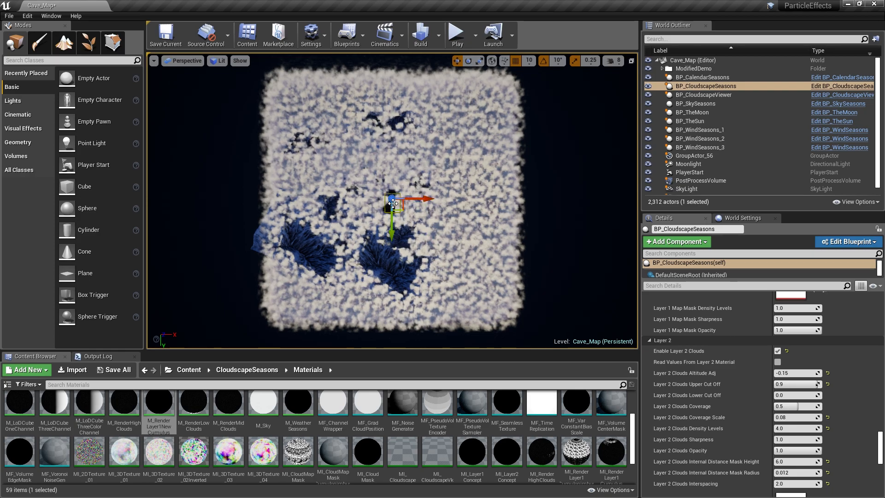
key("alt+Tab")
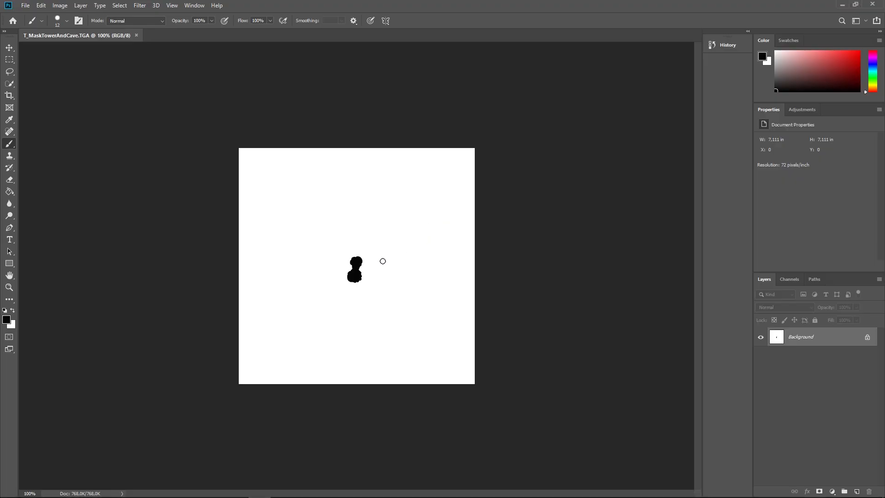
key("alt+Tab")
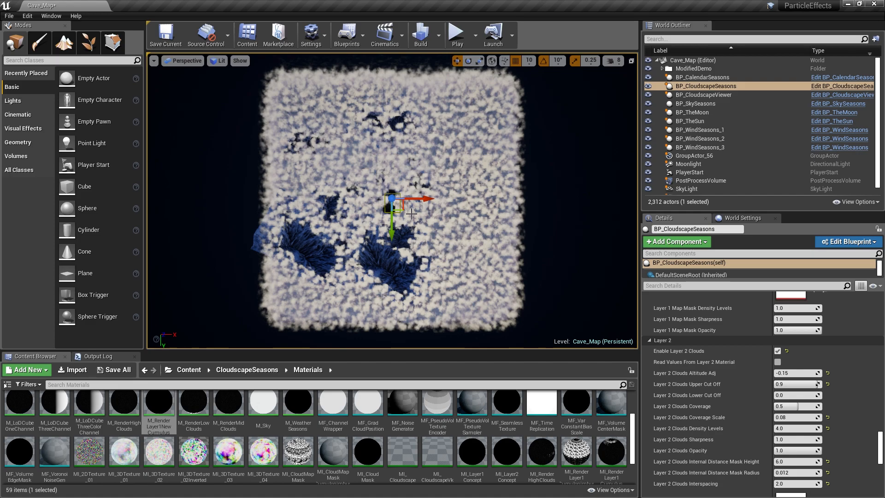
Step: Examine the masked clouds around the tower and cave from close up, from above and from the side
right_click_drag(417, 213, 423, 211)
key("w")
right_click_drag(367, 136, 369, 133)
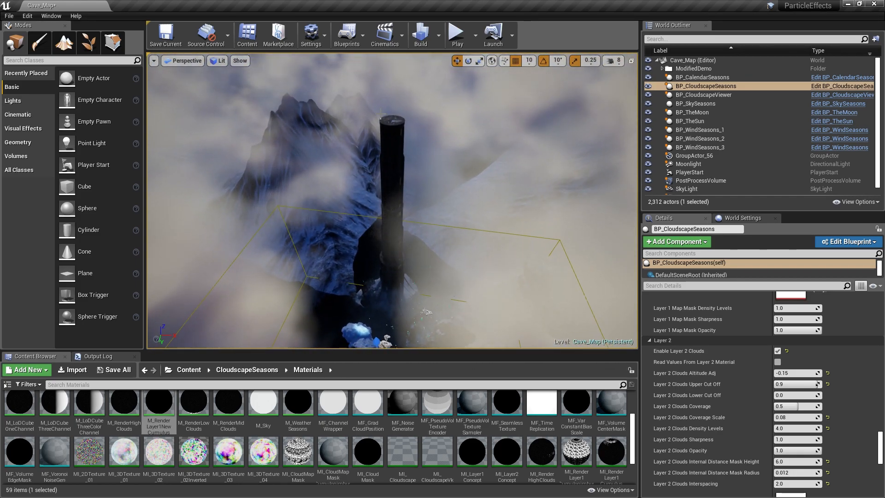
key("f")
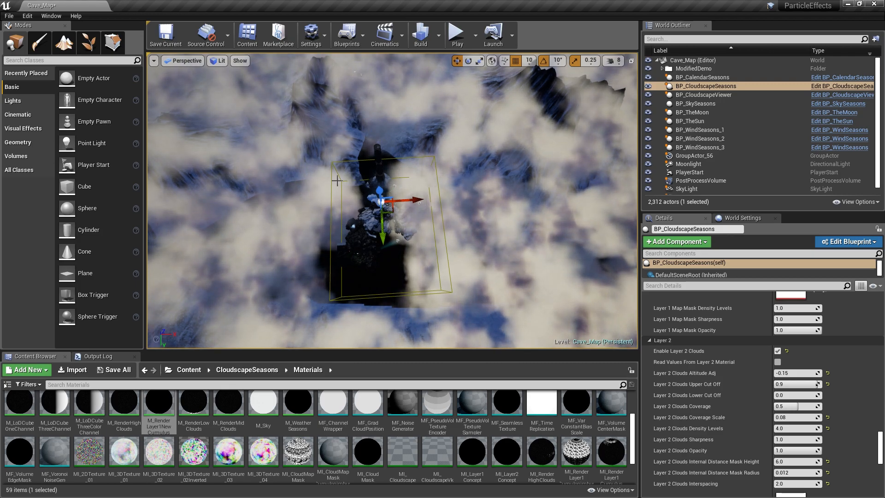
key("w")
right_click_drag(392, 200, 258, 157)
key("s")
key("w")
key("s")
key("w")
key("s")
right_click_drag(417, 219, 331, 201)
key("w")
key("w")
key("s")
key("w")
key("a")
key("s")
key("d")
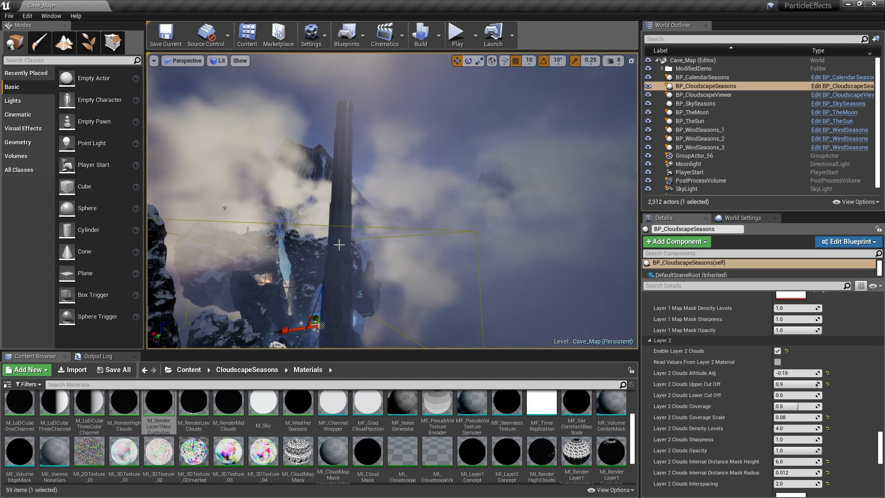
Step: Switch to the Cloudscape Seasons forum page in Chrome and compare its spire reference image with the level's tower and clouds
key("alt+Tab")
key("alt+Tab")
key("alt+Tab")
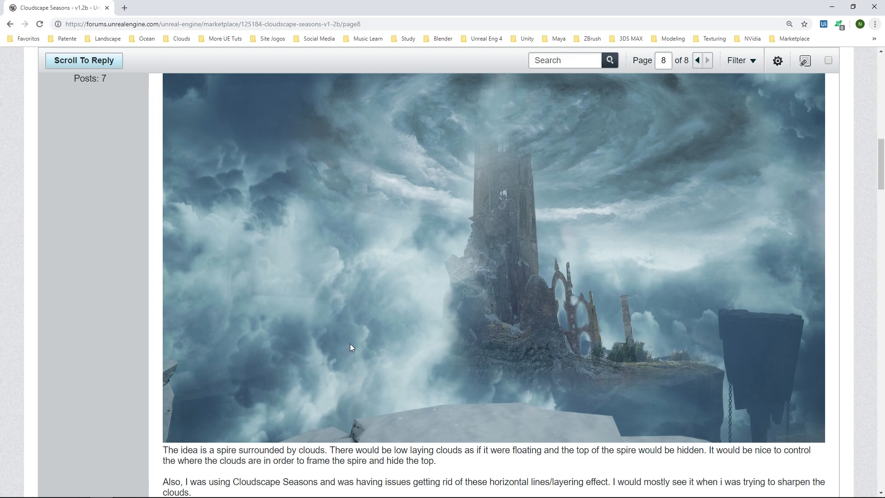
key("alt+Tab")
right_click_drag(359, 214, 339, 233)
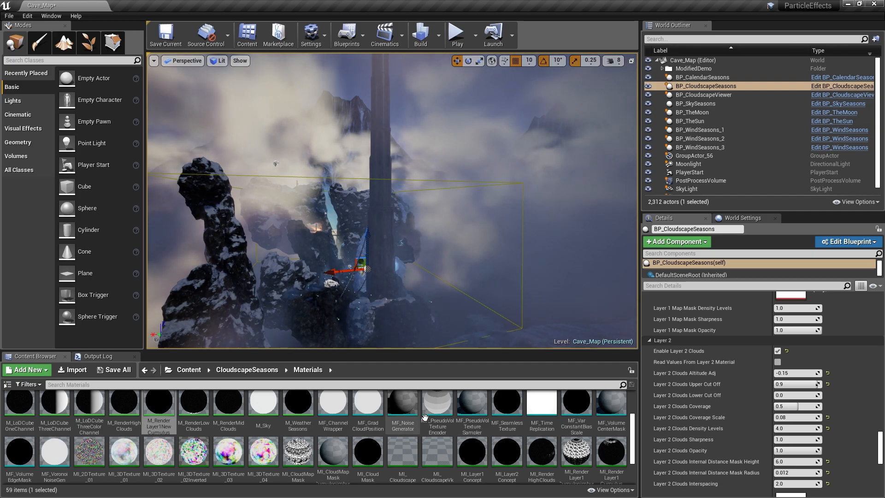
Step: Check the layer cloud materials assigned to BP_CloudscapeSeasons, and review the parameters of the MI_Layer1Concept material instance
scroll(466, 479, "down", 1)
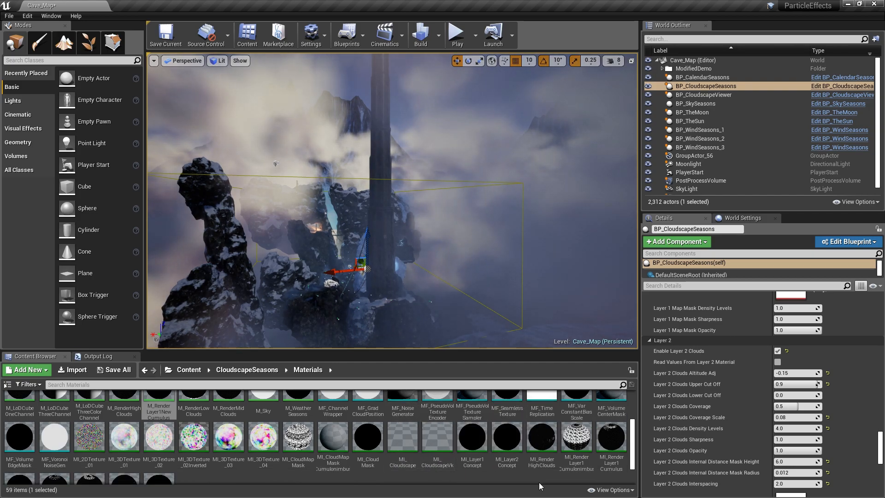
left_click(472, 436)
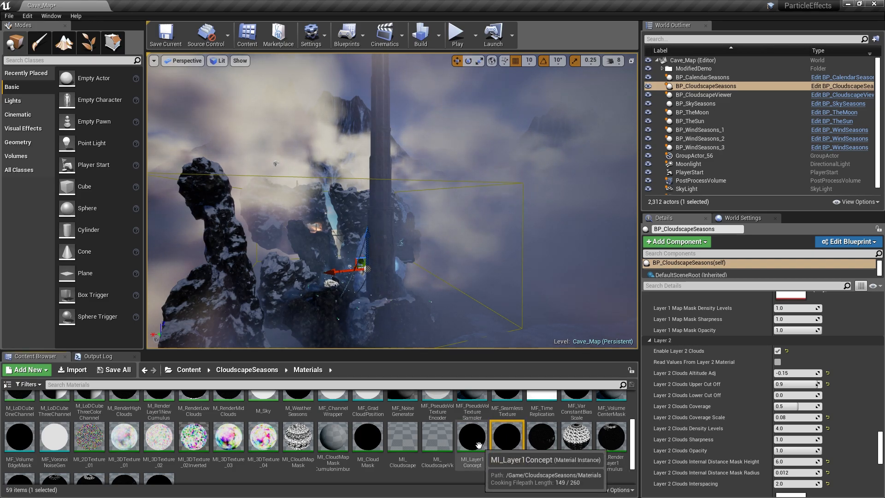
left_click_drag(880, 450, 882, 351)
scroll(881, 352, "down", 3)
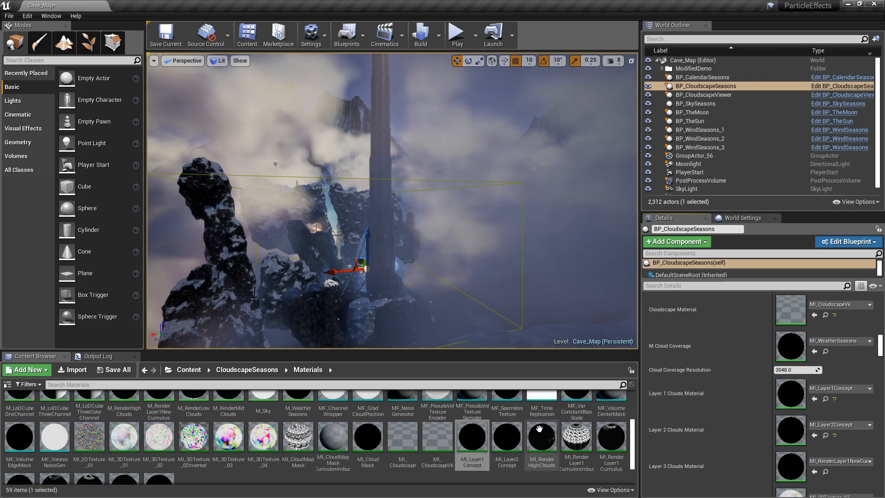
double_click(470, 438)
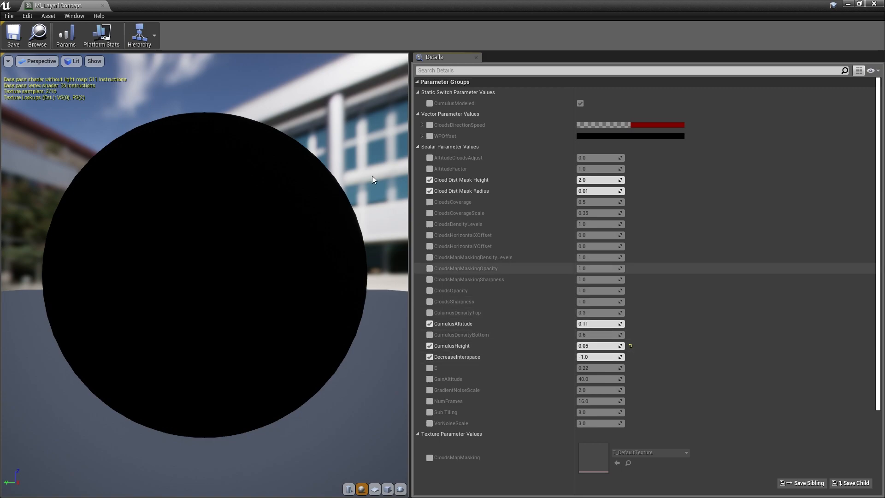
left_click(106, 8)
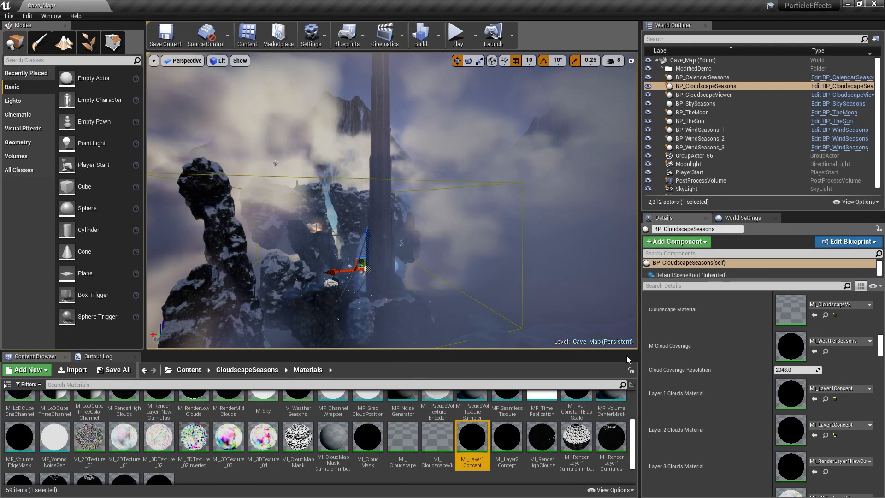
Step: Review the density and CumulusHeight parameters of the MI_Layer2Concept material instance and close it
double_click(510, 441)
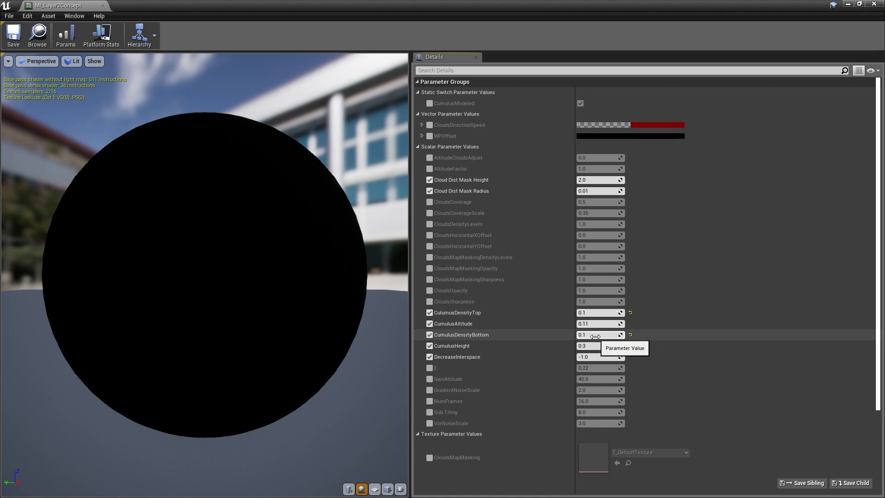
left_click(595, 346)
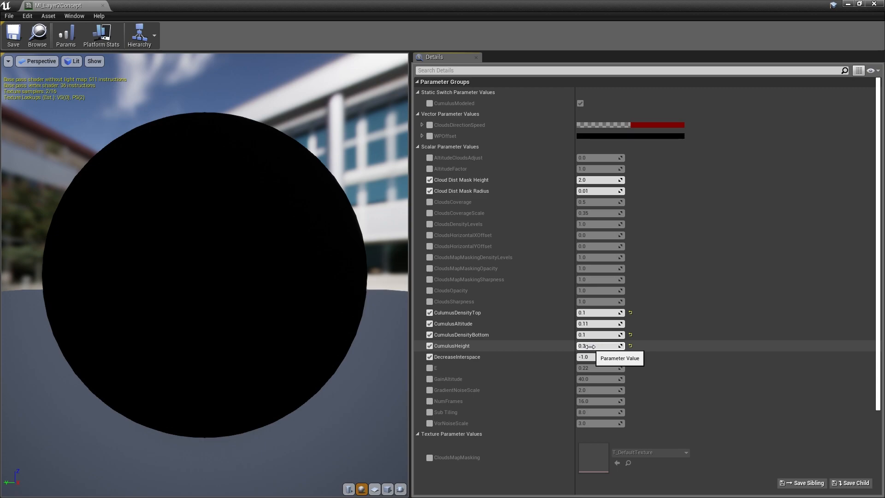
left_click(102, 5)
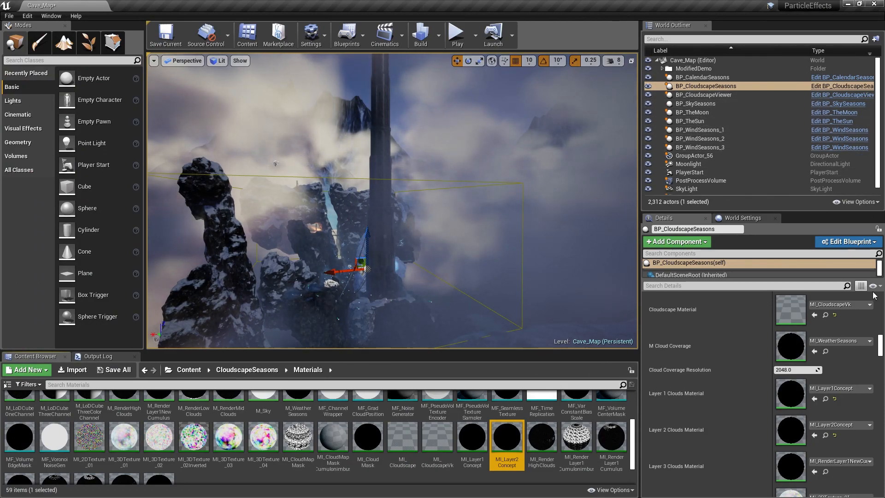
Step: Enable Layer 1 Clouds on BP_CloudscapeSeasons and briefly play the level to check the view of the tower
left_click_drag(882, 349, 883, 453)
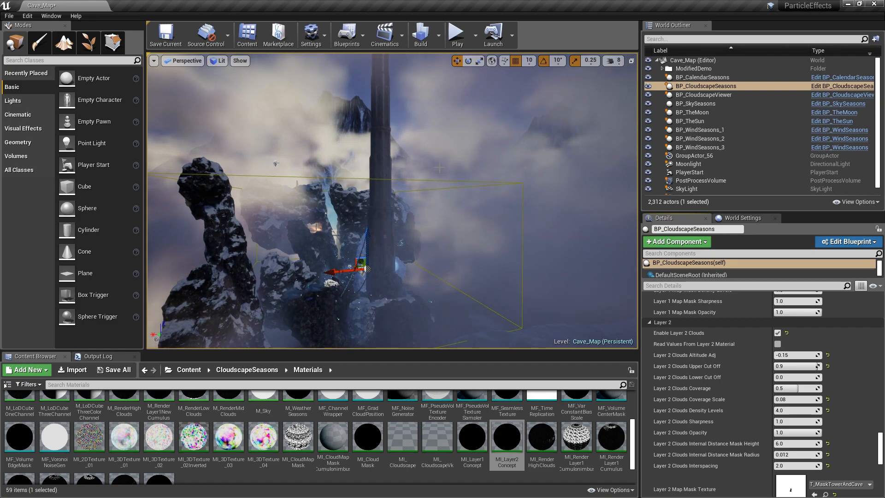
scroll(716, 309, "up", 10)
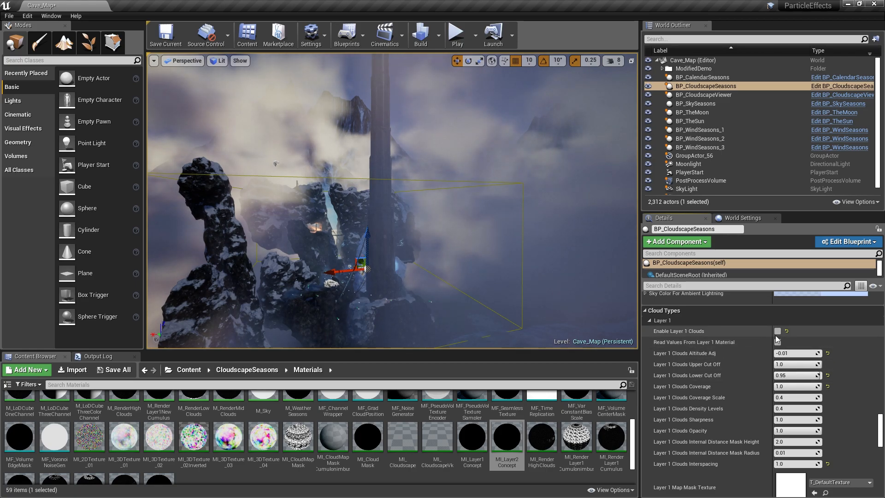
right_click_drag(541, 244, 548, 216)
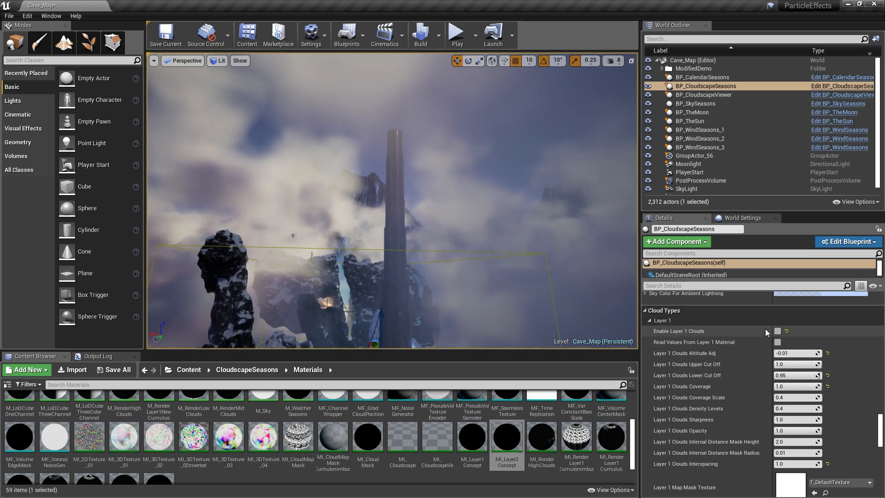
left_click(778, 331)
right_click_drag(492, 244, 530, 230)
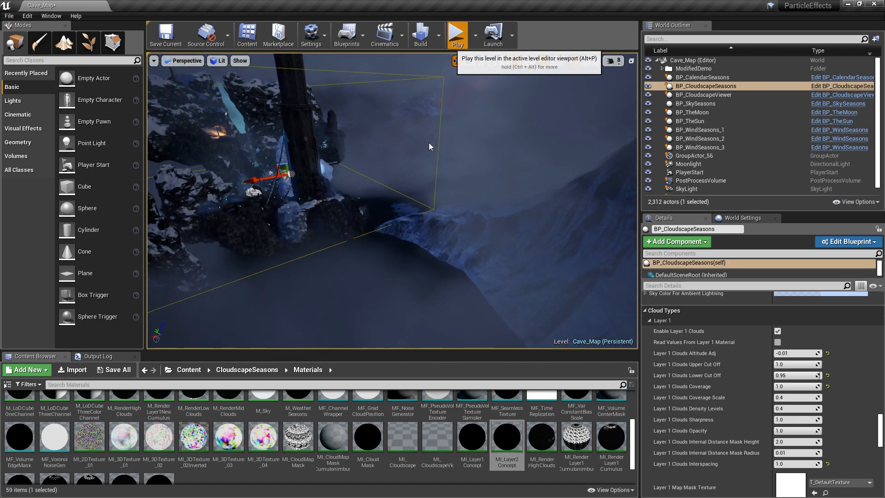
key("alt+p")
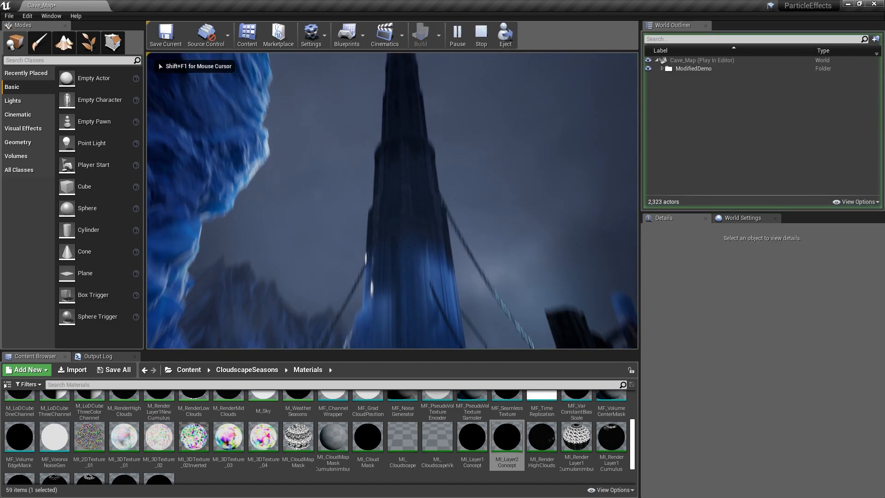
key("Escape")
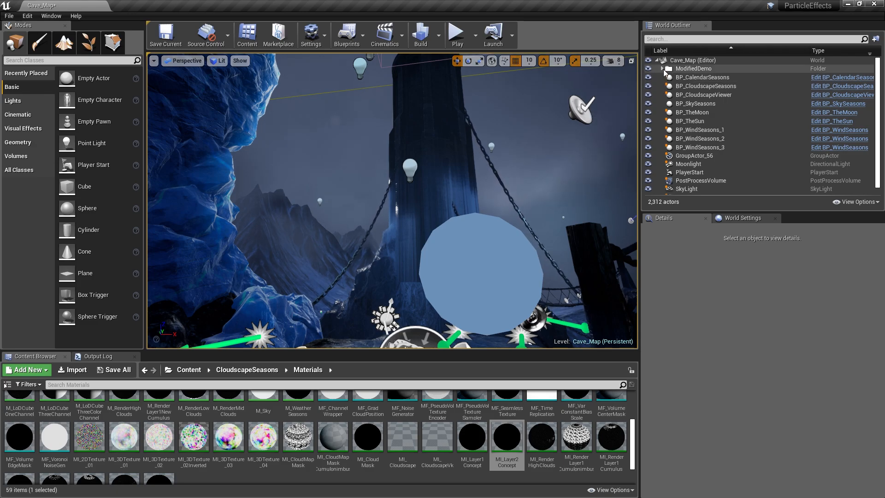
Step: Expand the ModifiedDemo folder in the level's actor list and look through the fog sheets, lights, emitters and static meshes it contains
left_click(662, 69)
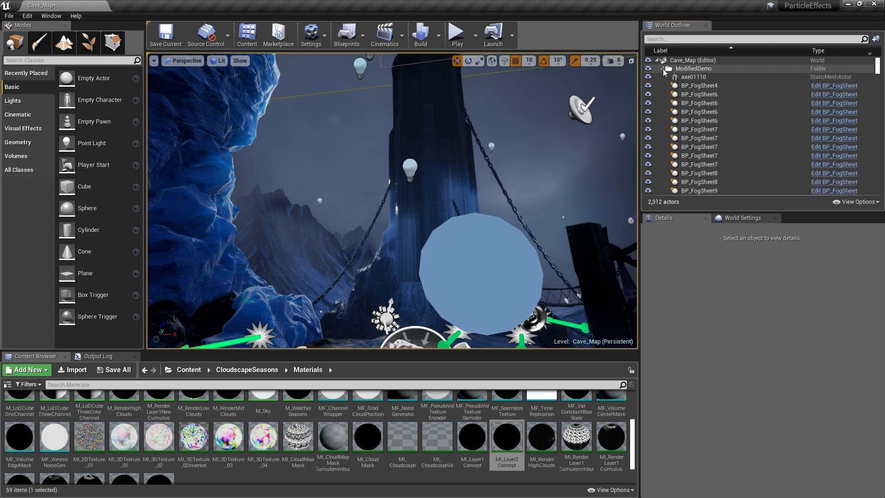
left_click_drag(880, 67, 880, 76)
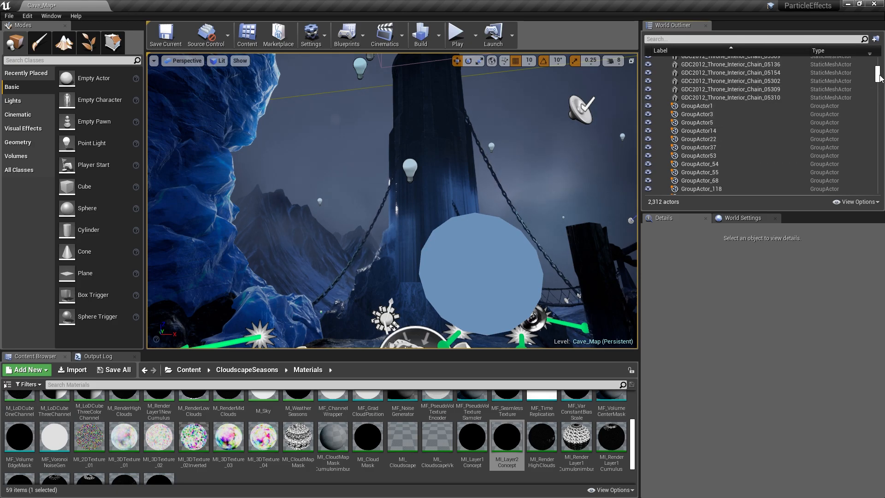
left_click_drag(880, 76, 879, 89)
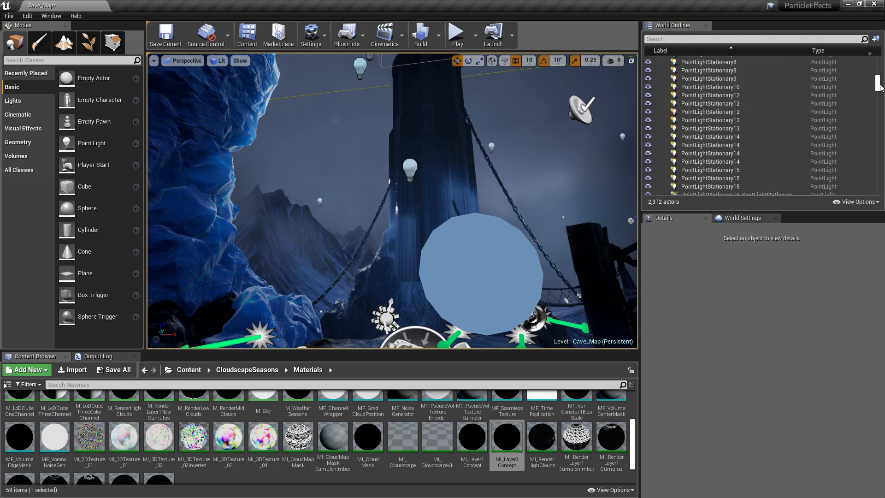
scroll(742, 139, "up", 1)
scroll(745, 162, "down", 10)
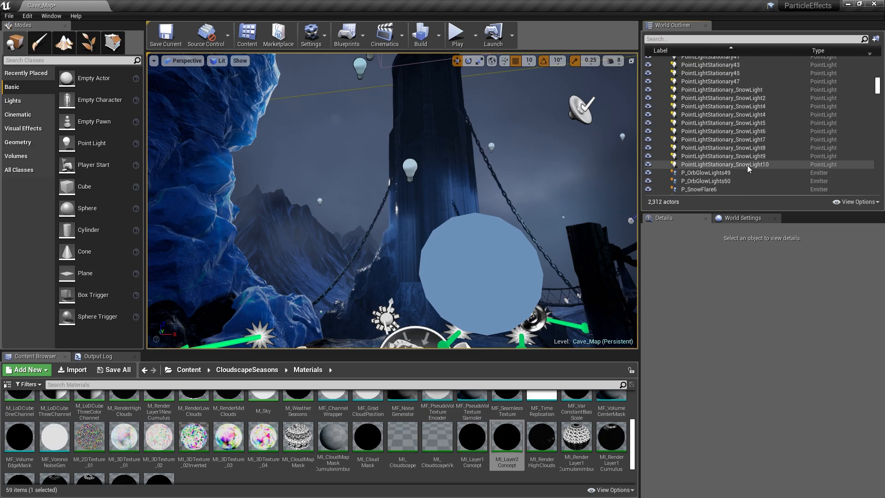
scroll(751, 169, "down", 15)
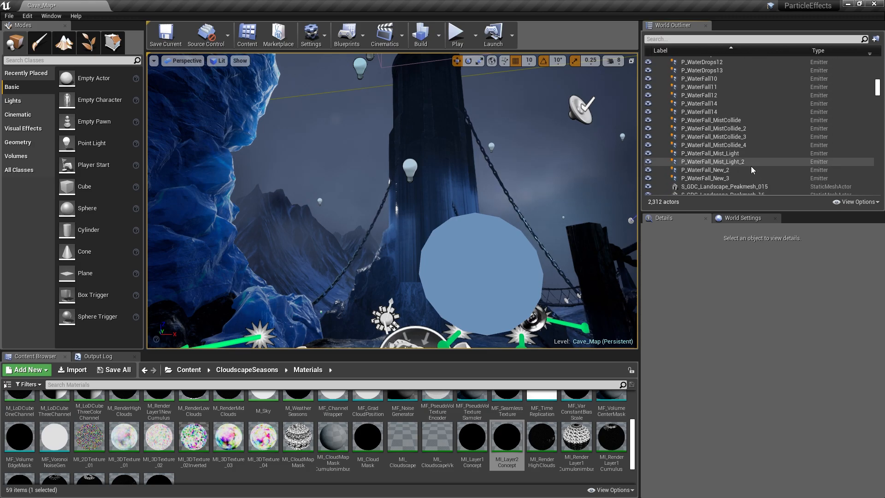
scroll(751, 166, "down", 15)
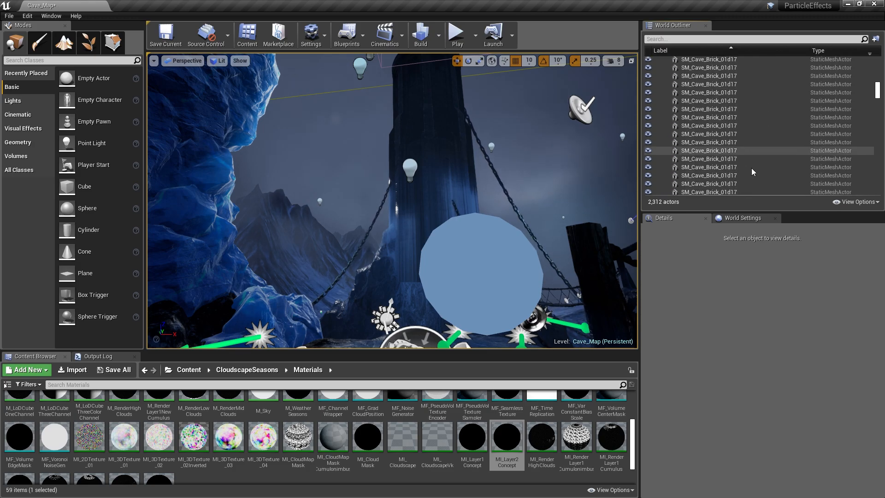
left_click_drag(877, 95, 876, 121)
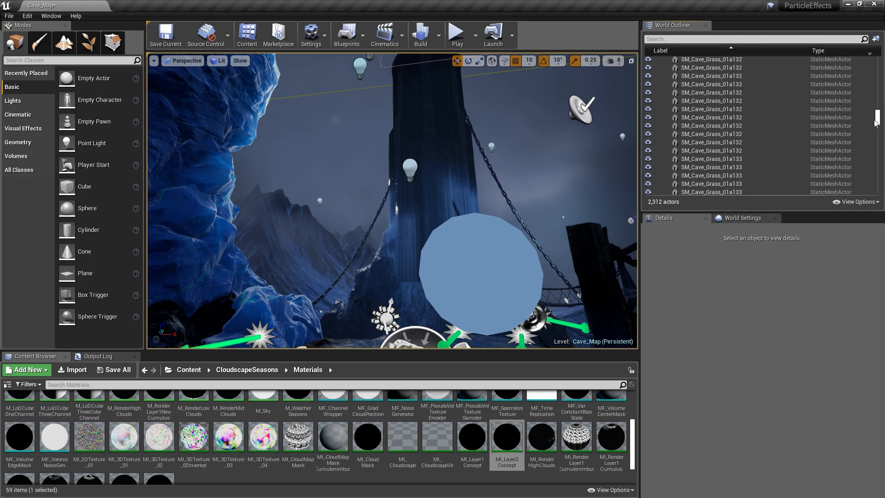
left_click(875, 137)
left_click(875, 157)
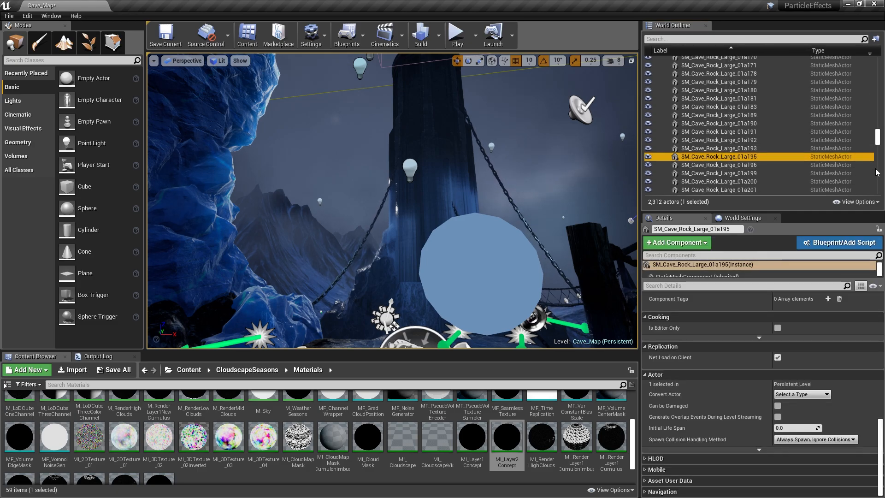
left_click(878, 168)
left_click_drag(878, 168, 878, 77)
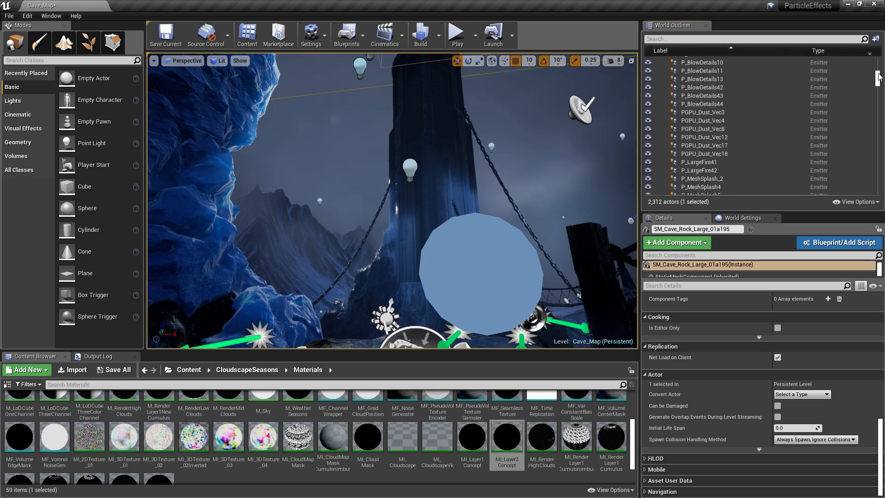
Step: Select the P_Blizzard5 emitter and review its rendering settings and its location near the tower
scroll(778, 121, "up", 5)
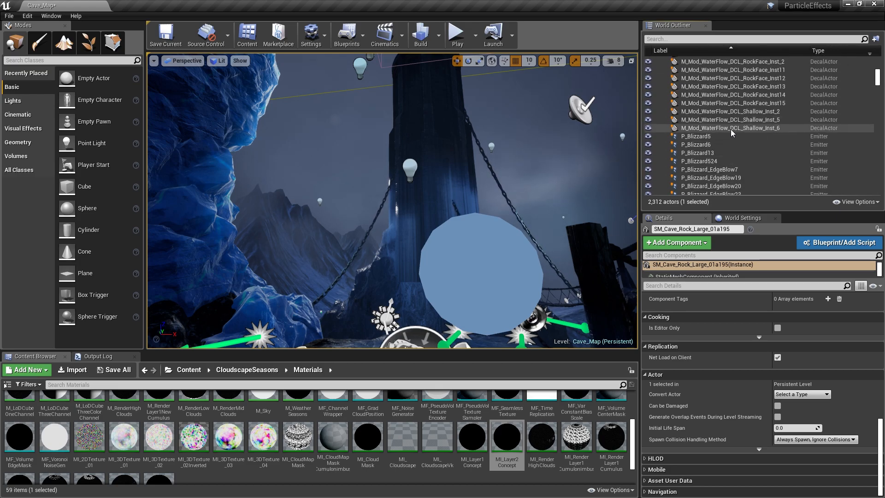
left_click(696, 136)
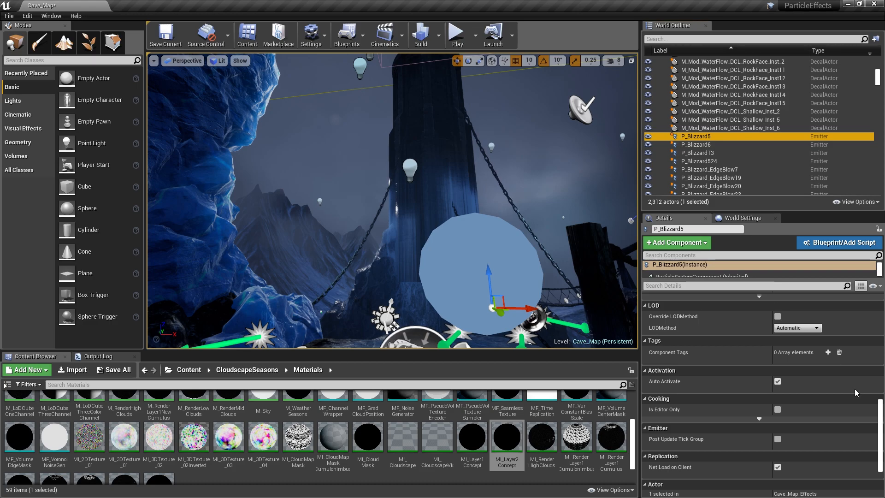
scroll(834, 374, "down", 3)
scroll(834, 373, "up", 1)
right_click_drag(370, 151, 516, 190)
key("f")
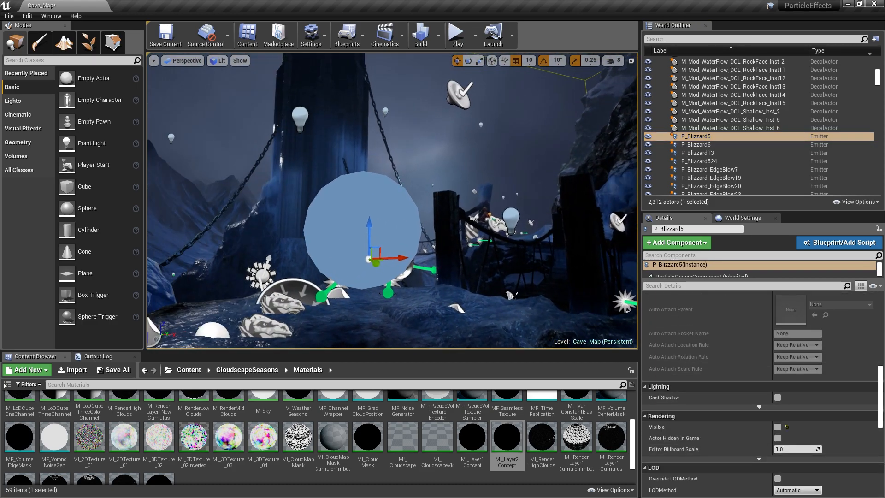
right_click_drag(392, 201, 353, 199)
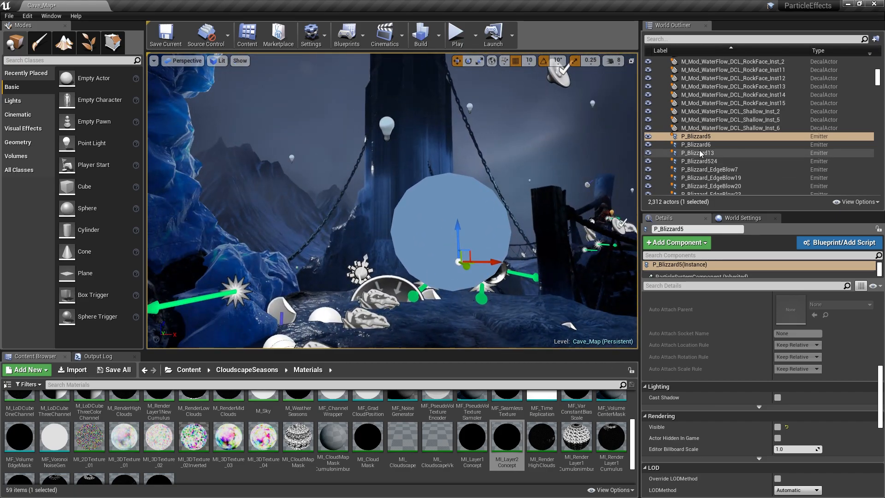
Step: Turn Visible on for the P_Blizzard5 emitter, check the view of the tower, and turn Visible off again
left_click(777, 427)
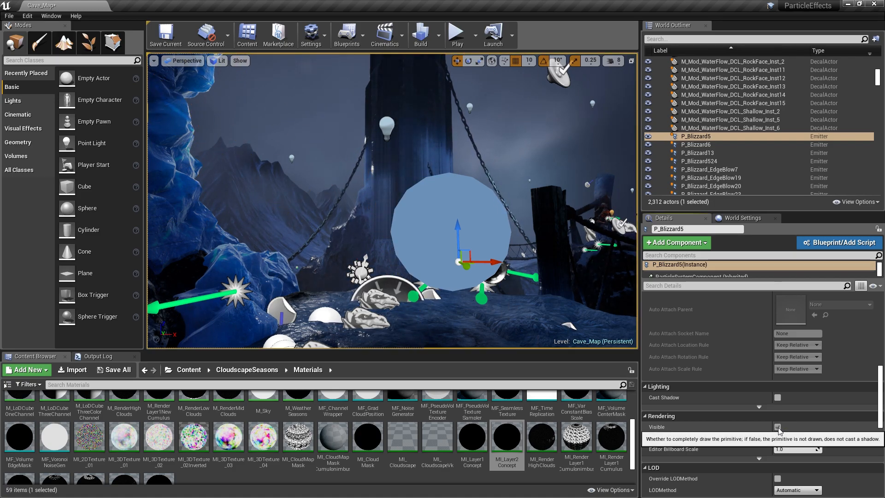
left_click(778, 428)
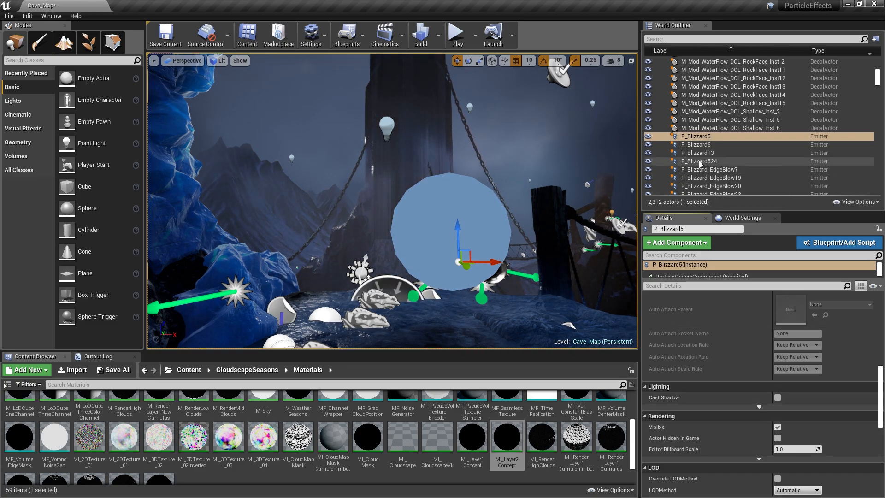
left_click(777, 428)
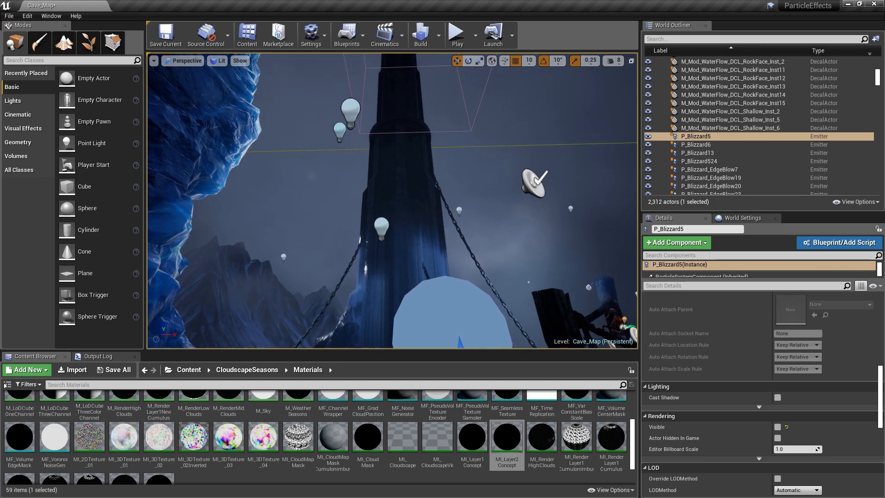
right_click_drag(391, 200, 408, 276)
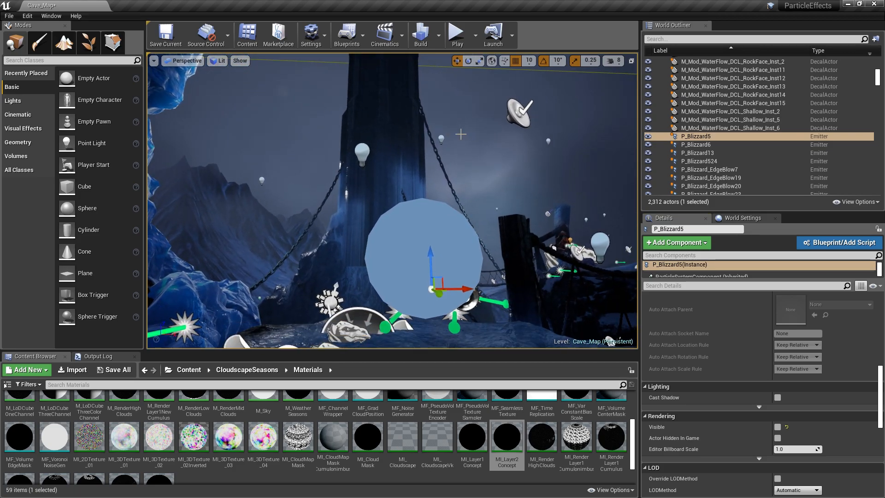
Step: Check the rendering settings of the P_BlowDetails44 emitter and look through the other blizzard, dust and splash emitters
scroll(717, 159, "down", 2)
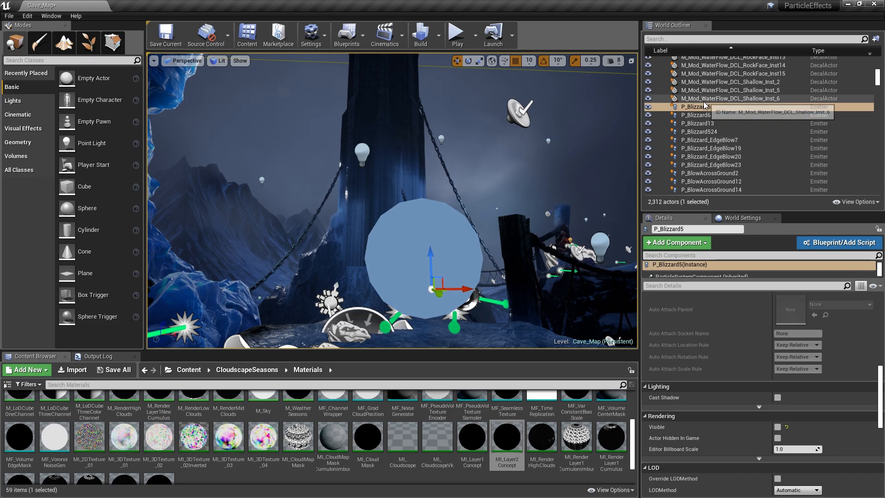
scroll(705, 120, "down", 2)
scroll(708, 171, "down", 3)
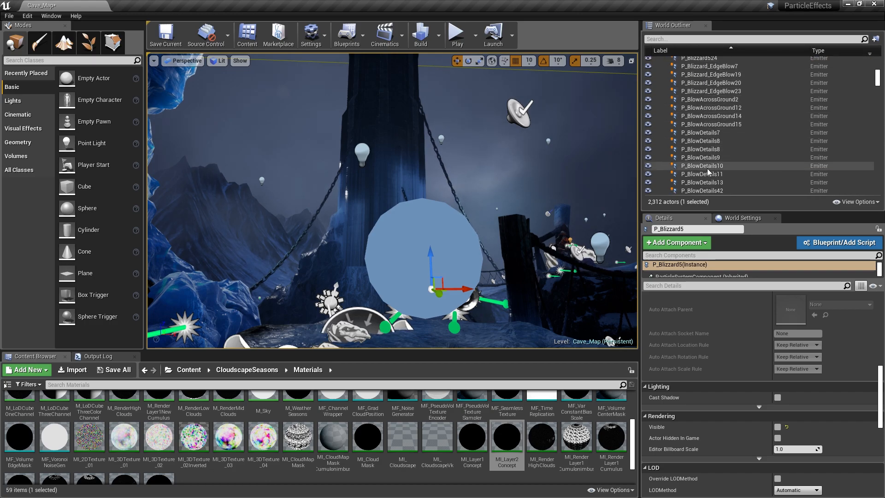
scroll(706, 152, "down", 2)
scroll(704, 132, "down", 2)
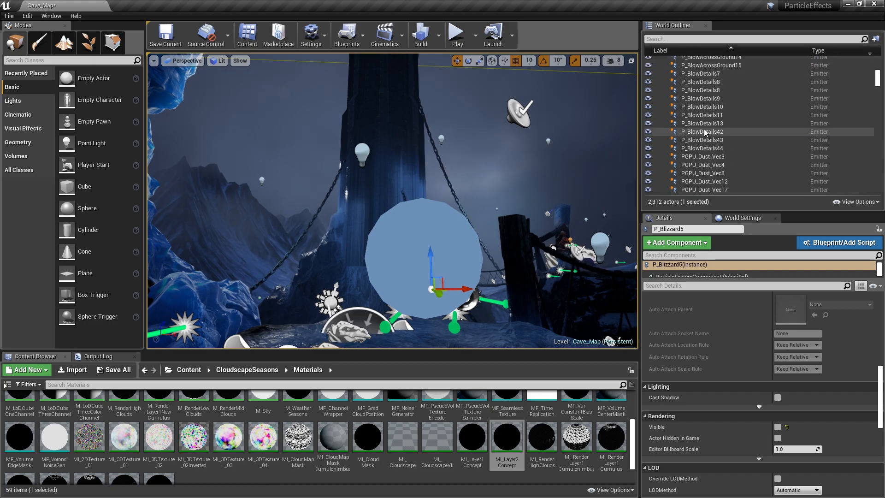
left_click(705, 148)
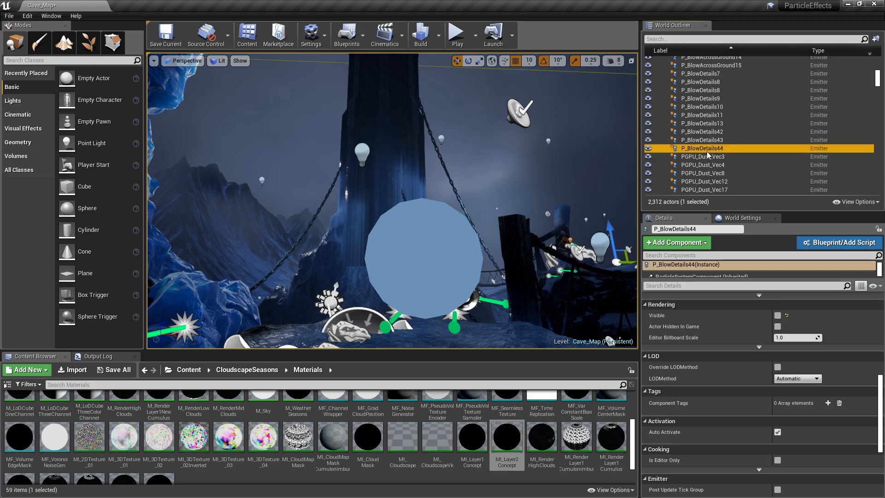
scroll(712, 150, "down", 3)
scroll(769, 125, "down", 1)
scroll(768, 127, "down", 2)
scroll(769, 128, "down", 3)
Step: Examine the clouds around the tower's body and top, and compare them with the spire reference image on the forum page in Chrome
right_click_drag(507, 199, 422, 234)
right_click_drag(500, 240, 438, 216)
right_click_drag(354, 236, 387, 216)
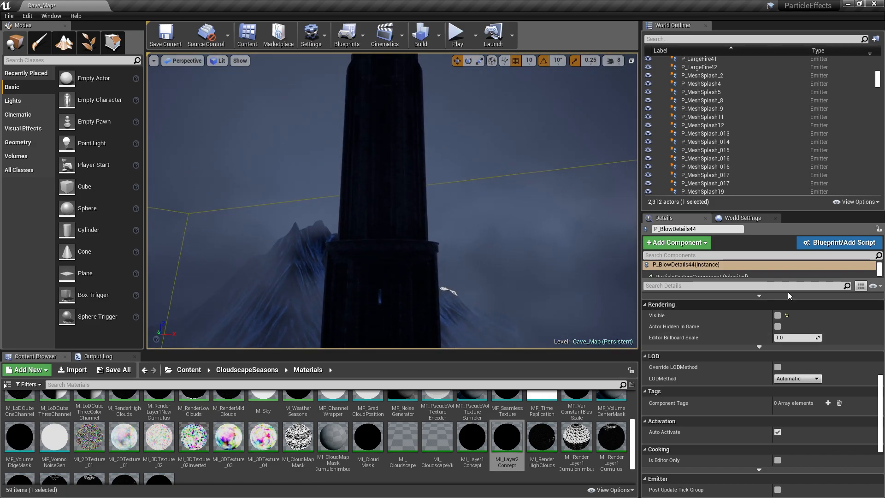
scroll(831, 129, "down", 5)
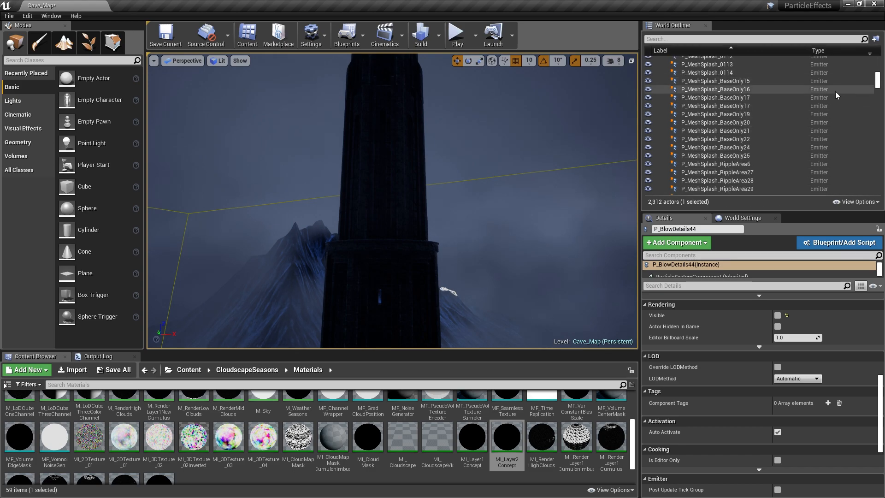
key("alt+Tab")
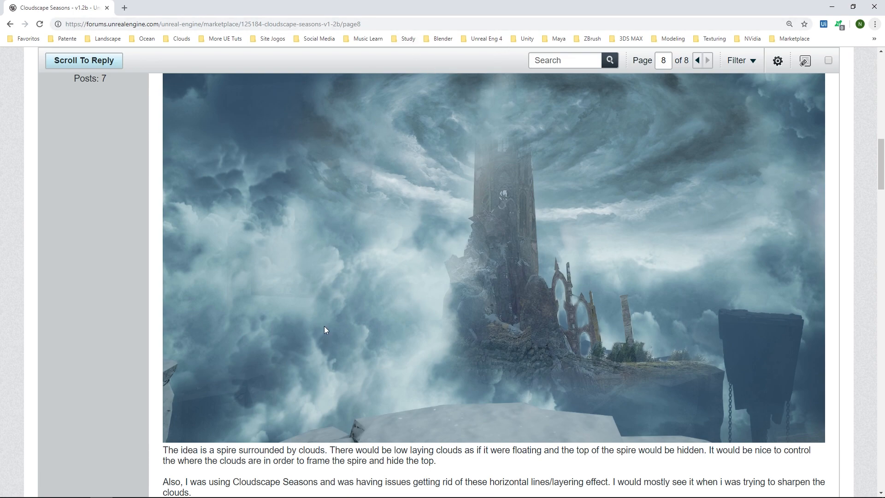
key("alt+Tab")
right_click_drag(446, 221, 405, 141)
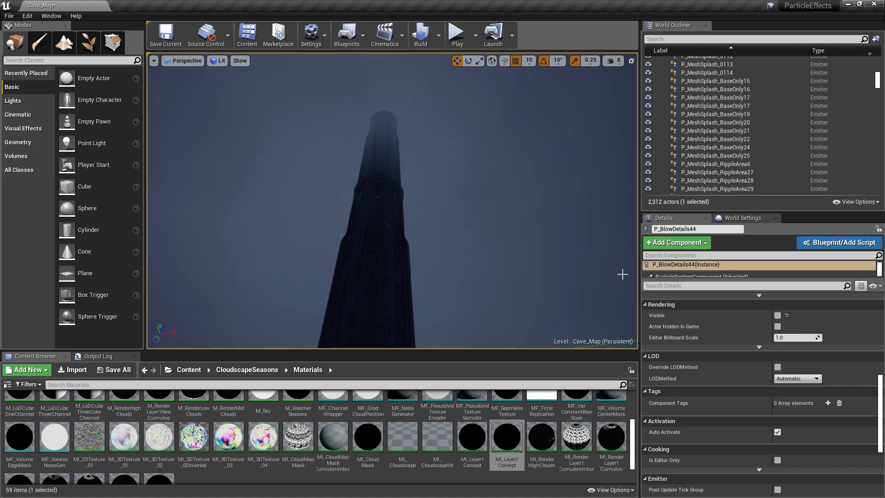
right_click_drag(508, 205, 500, 255)
right_click_drag(343, 159, 337, 111)
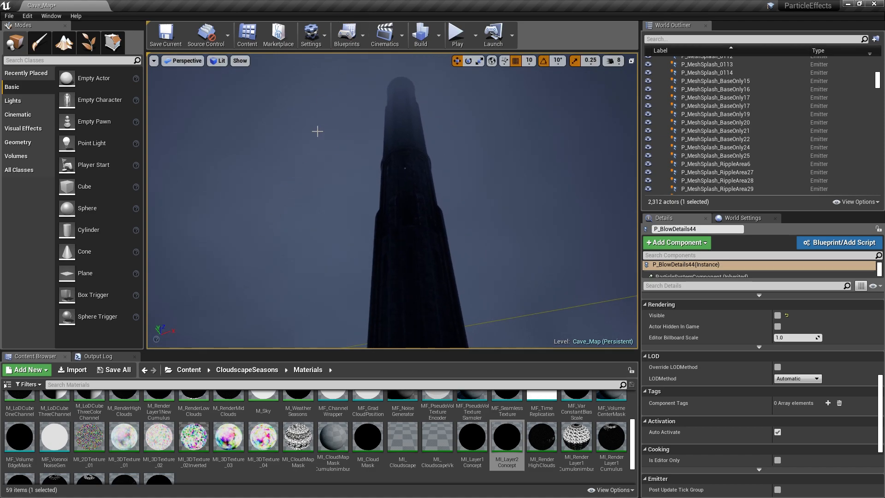
right_click_drag(501, 196, 339, 187)
right_click_drag(364, 228, 517, 261)
Step: Collapse the ModifiedDemo folder and set the A value of Sunlight Color & Intensity on BP_CloudscapeSeasons to 30
scroll(880, 395, "up", 10)
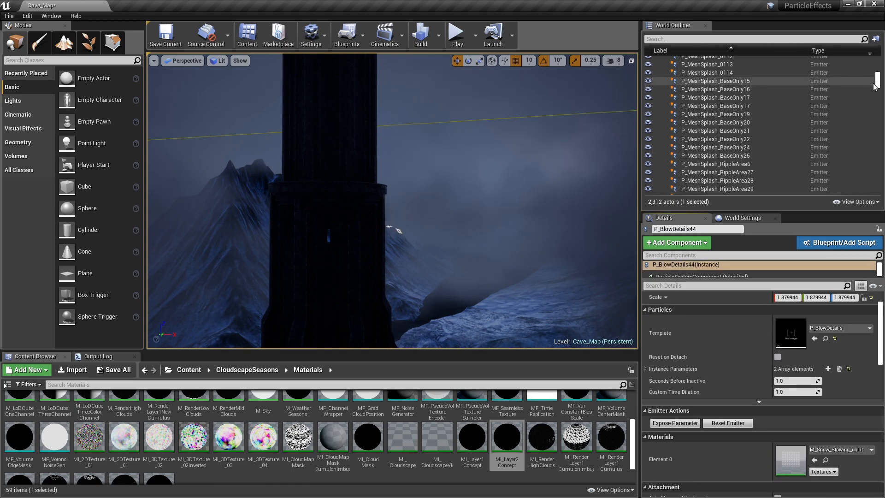
scroll(761, 83, "up", 15)
left_click(662, 69)
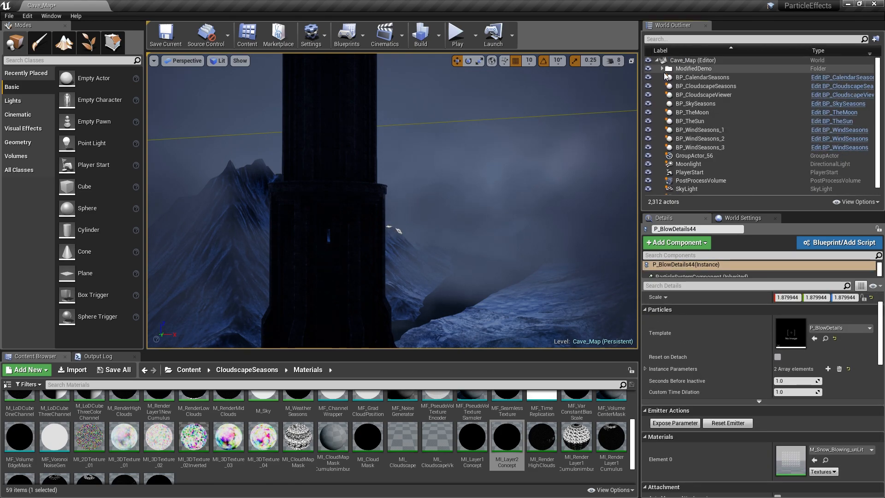
left_click(727, 88)
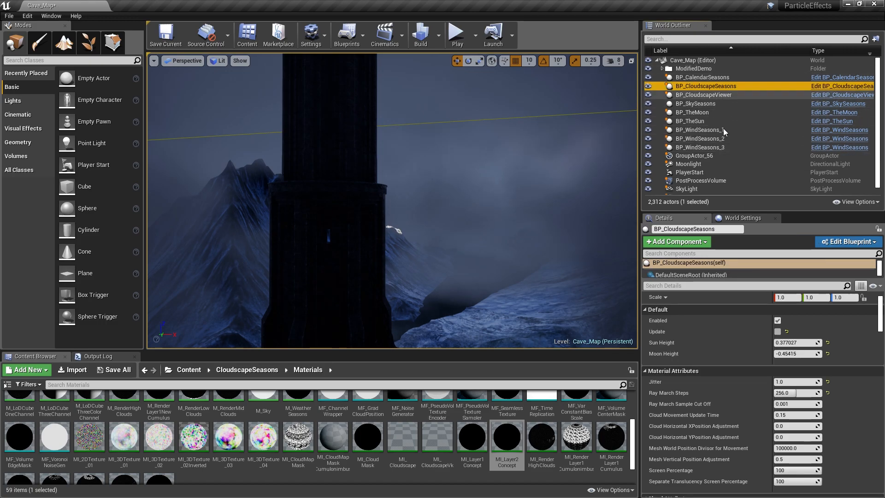
left_click_drag(880, 318, 881, 402)
left_click(781, 411)
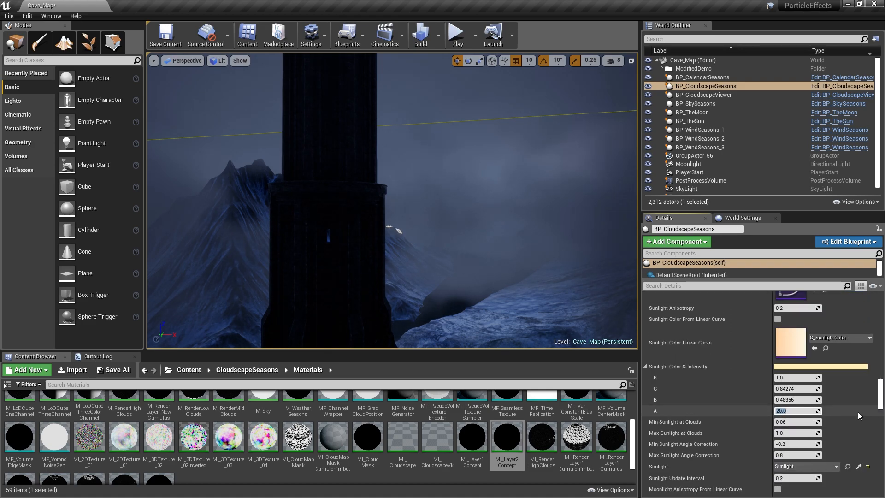
type("30")
key("Return")
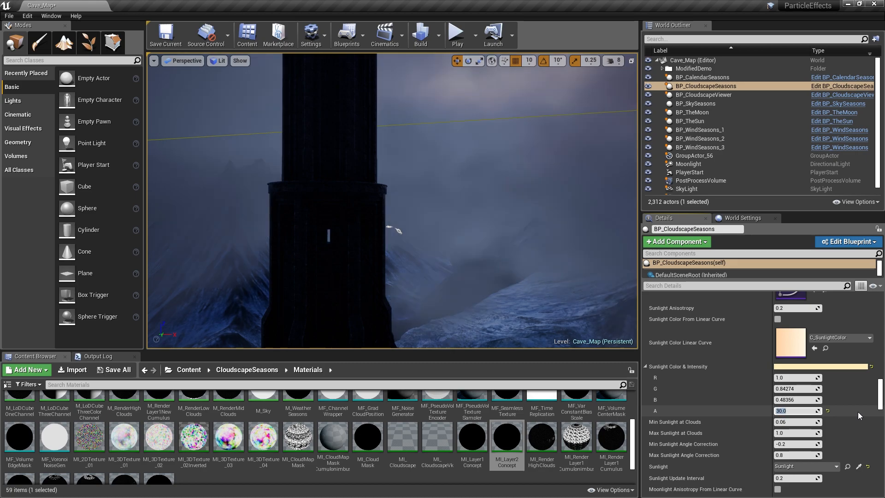
Step: Play the level to check how the clouds hide the top of the tower, and stop the session
right_click_drag(547, 251, 461, 251)
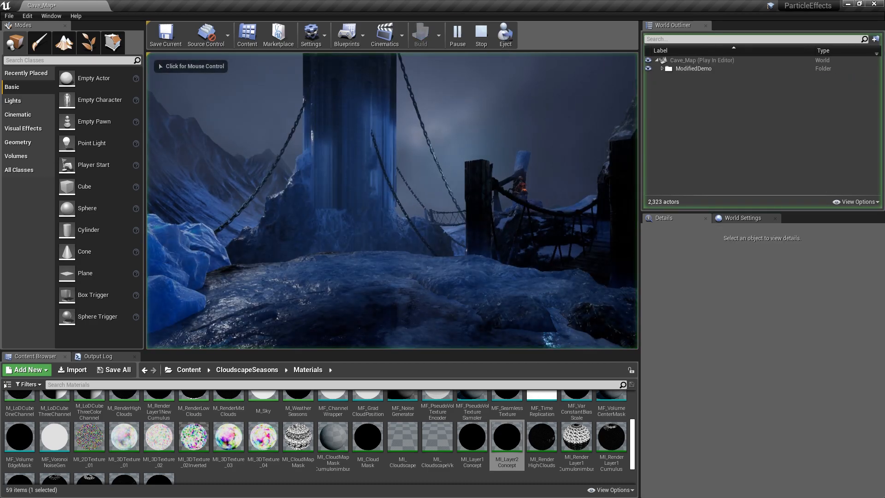
left_click(453, 135)
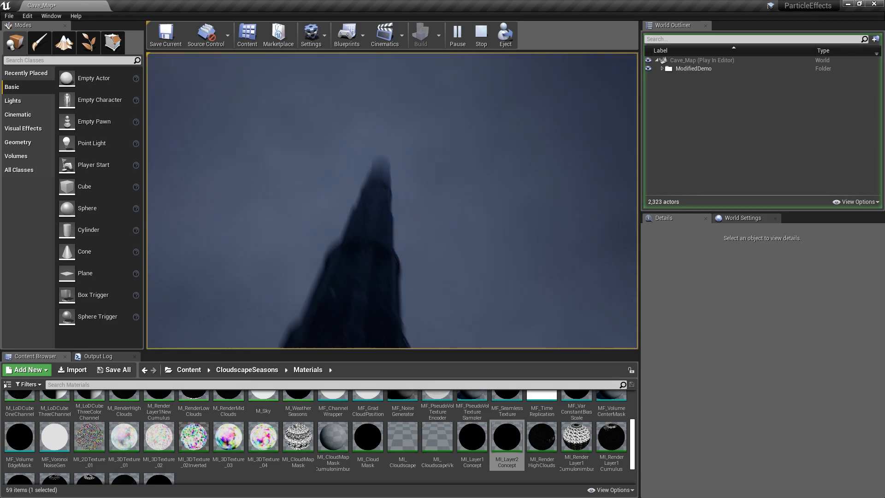
key("Escape")
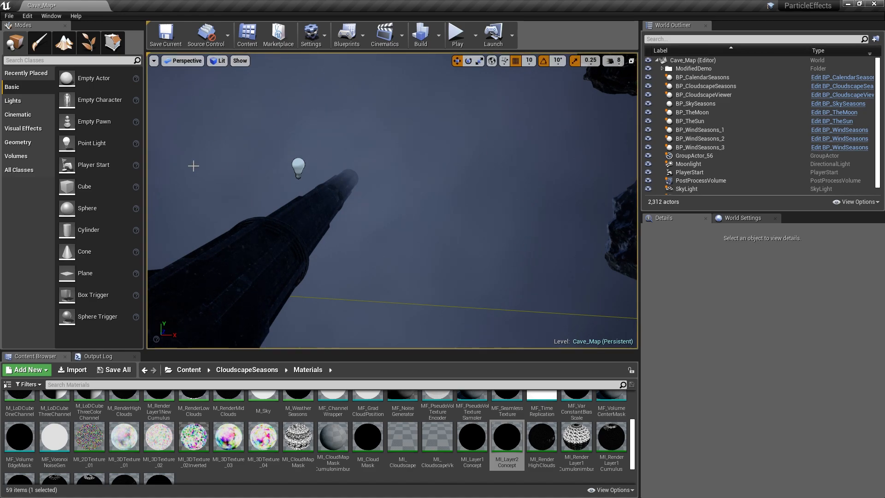
Step: Open the Textures folder of CloudscapeSeasons to find the existing T_MaskTowerAndCave texture
right_click_drag(439, 218, 389, 265)
left_click(267, 370)
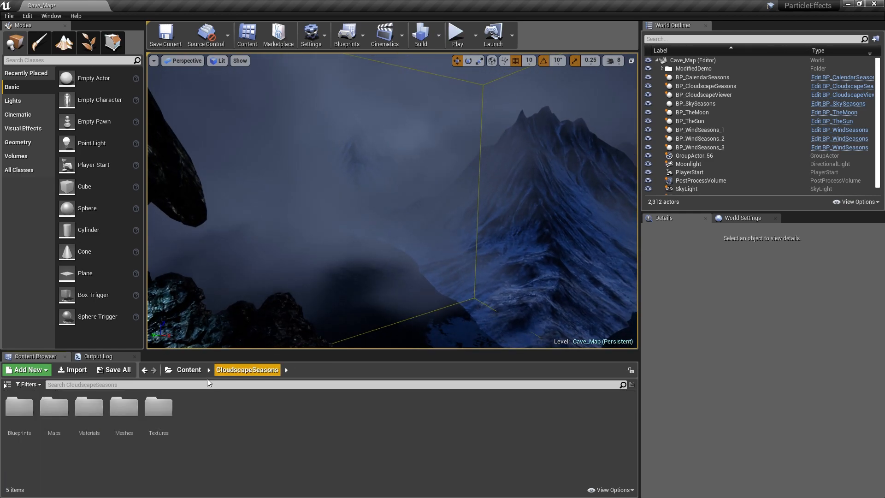
double_click(159, 408)
scroll(590, 429, "down", 1)
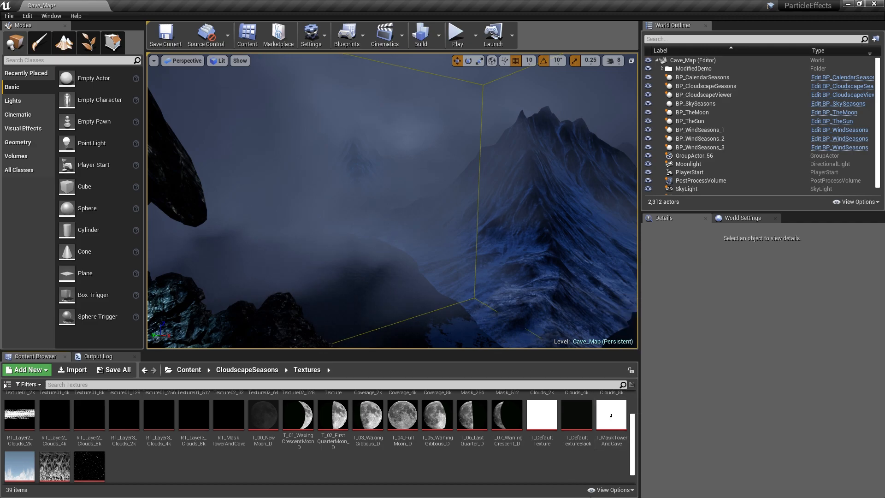
Step: Switch to Photoshop and save the tower and cave mask under the new name T_MaskTopRings.tga in the same Textures folder
key("alt+Tab")
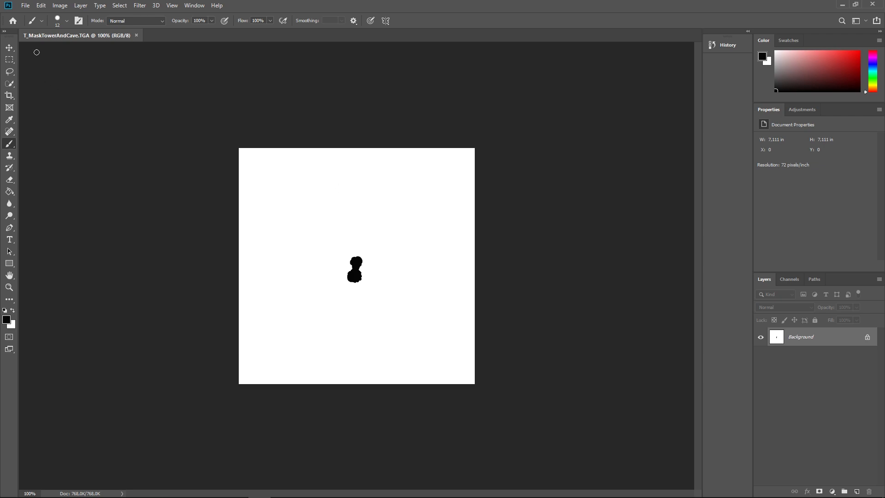
left_click(26, 6)
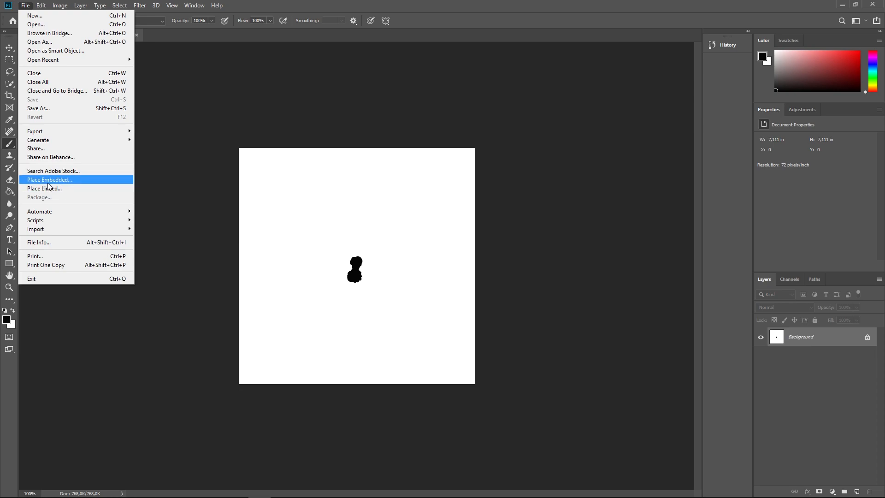
left_click(39, 108)
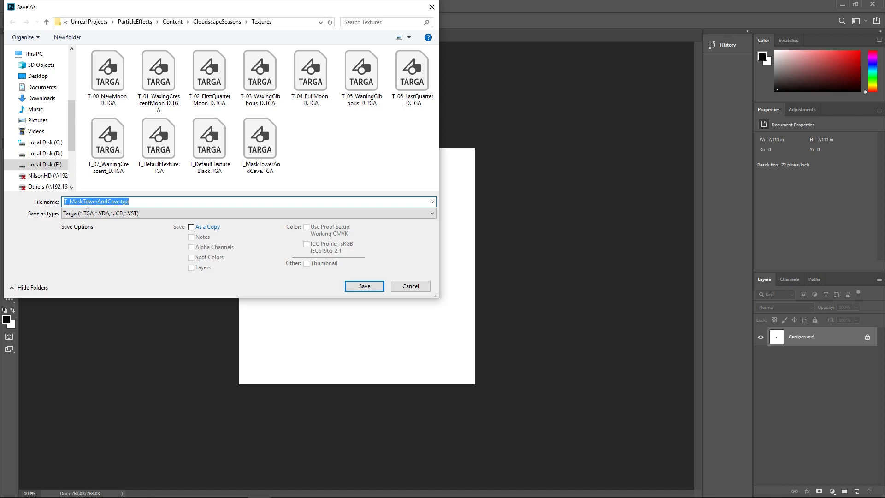
left_click_drag(83, 202, 111, 200)
type("TopRings")
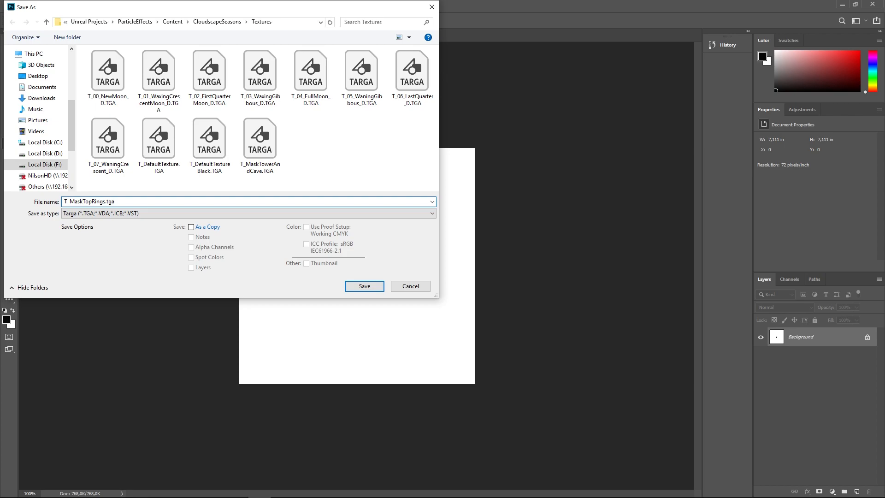
left_click(370, 284)
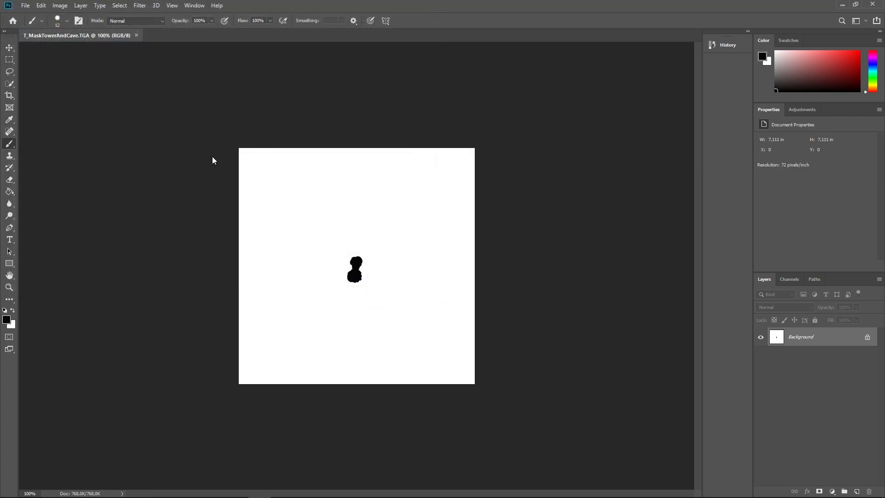
left_click(455, 167)
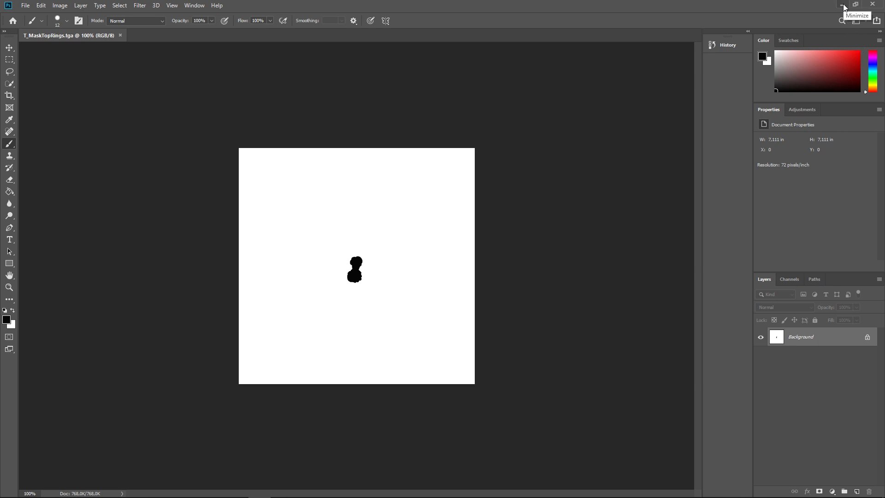
Step: Switch back to Unreal Editor, import the new source file and select the T_MaskTopRings texture
left_click(842, 5)
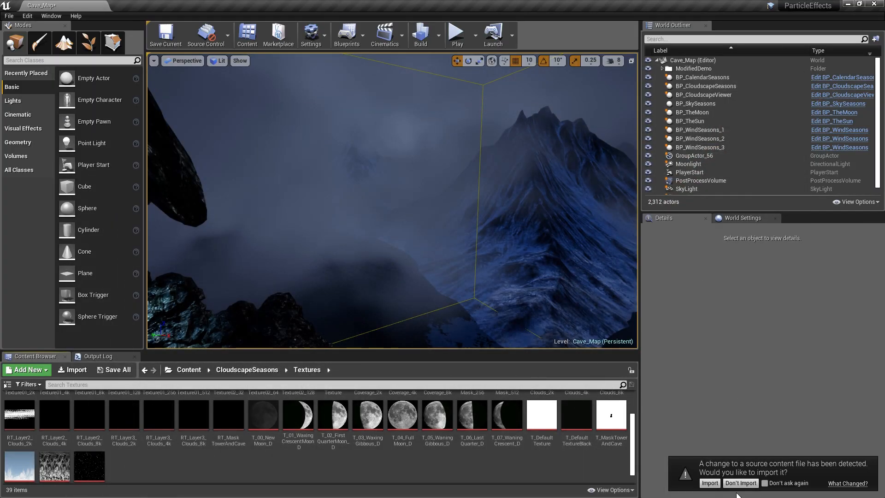
left_click(710, 483)
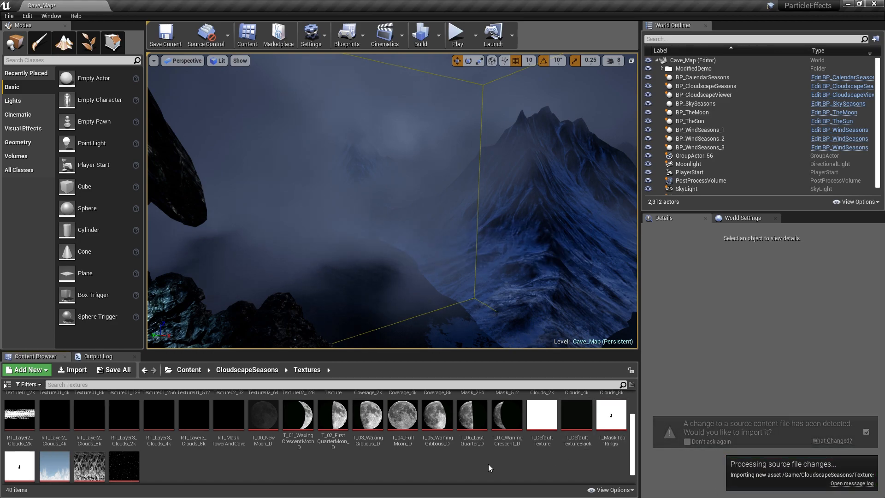
left_click(611, 422)
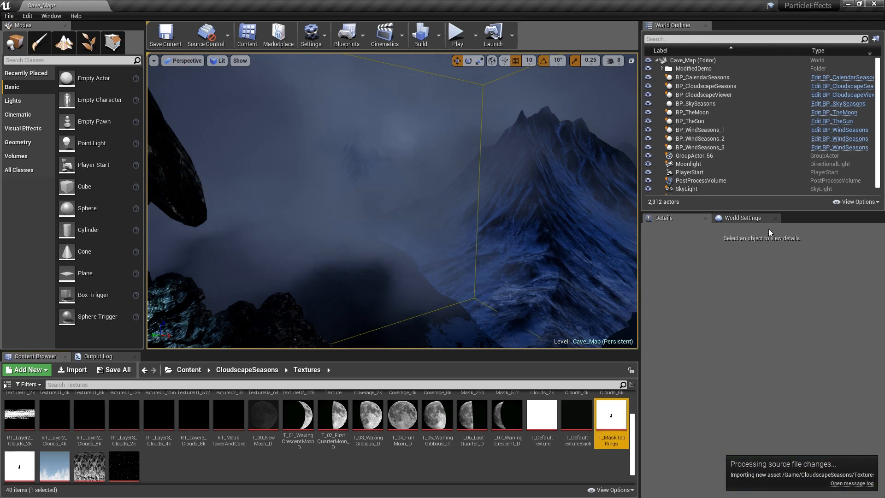
Step: Assign T_MaskTopRings as the Layer 1 Map Mask Texture of BP_CloudscapeSeasons and play the level to check the clouds around the tower
left_click(725, 86)
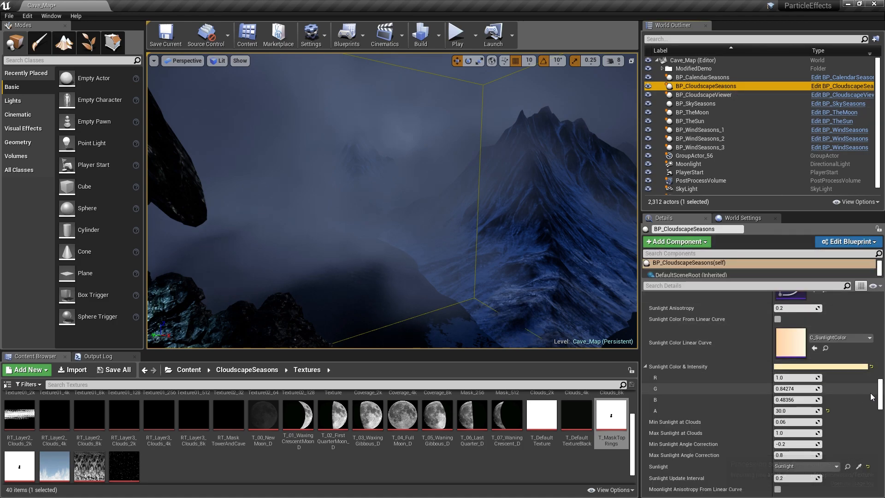
left_click_drag(881, 402, 882, 440)
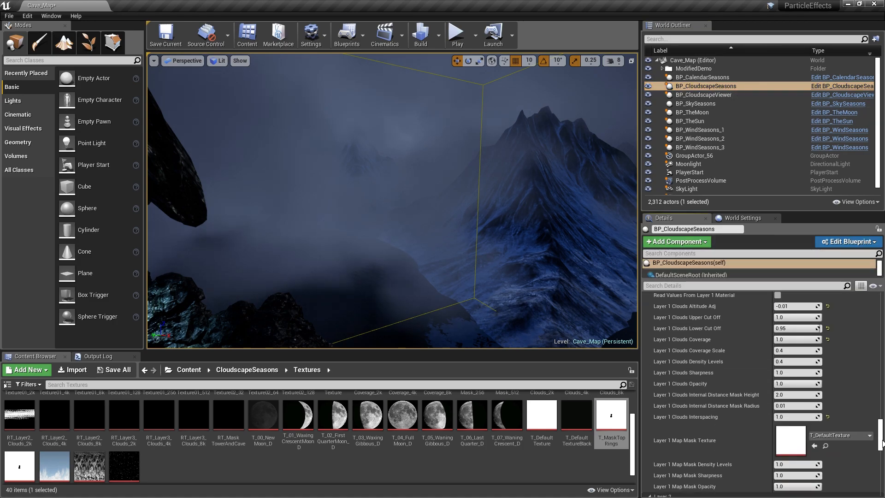
left_click(814, 446)
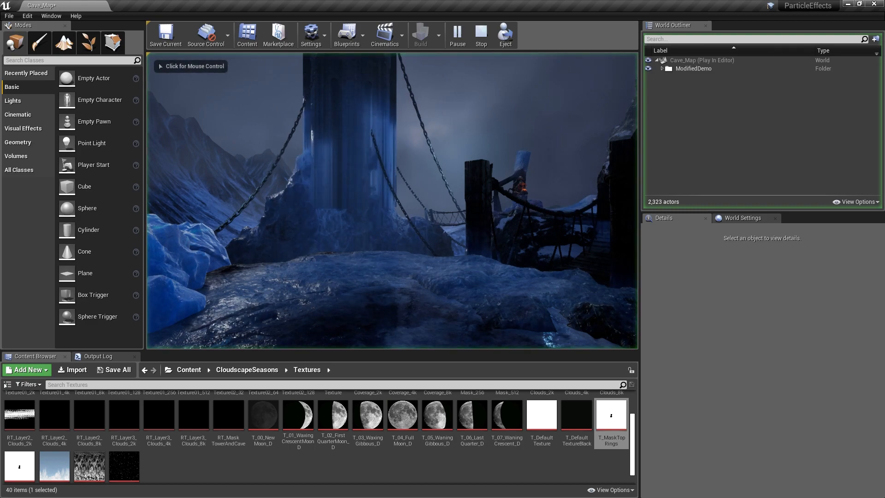
left_click(451, 150)
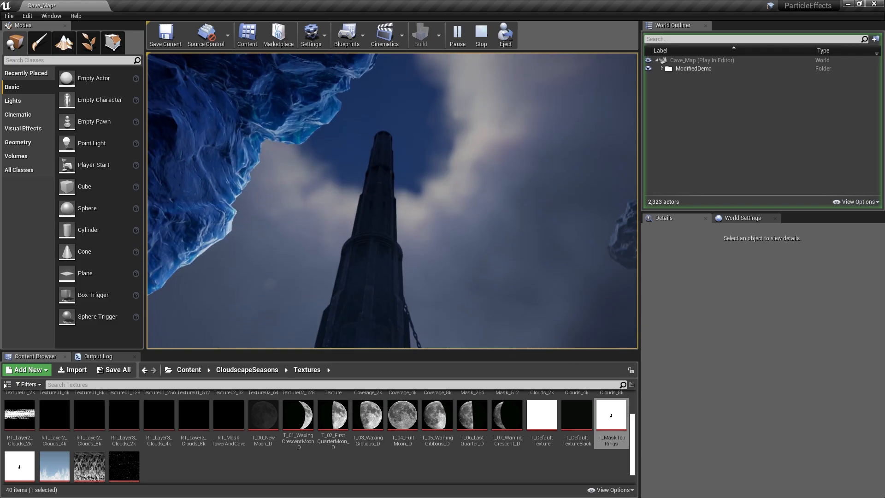
key("Escape")
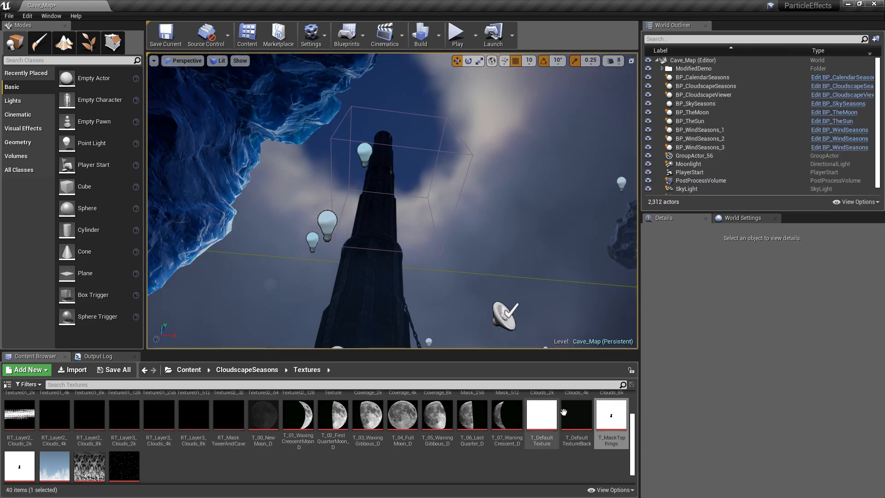
Step: Switch to Photoshop, erase the lower black blob from the T_MaskTopRings mask so only the upper spot remains, and save the file
key("alt+Tab")
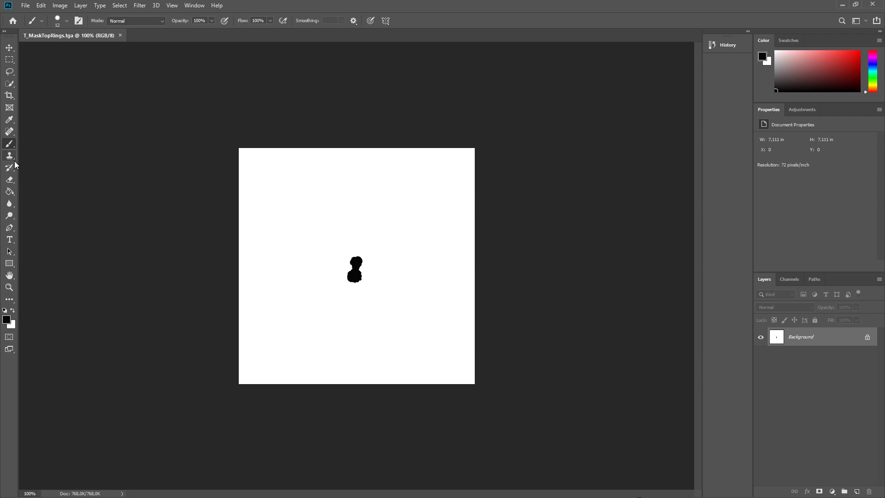
left_click(9, 182)
mouse_move(338, 280)
left_mouse_down()
mouse_move(383, 279)
mouse_move(340, 275)
mouse_move(367, 271)
mouse_move(348, 275)
left_mouse_up()
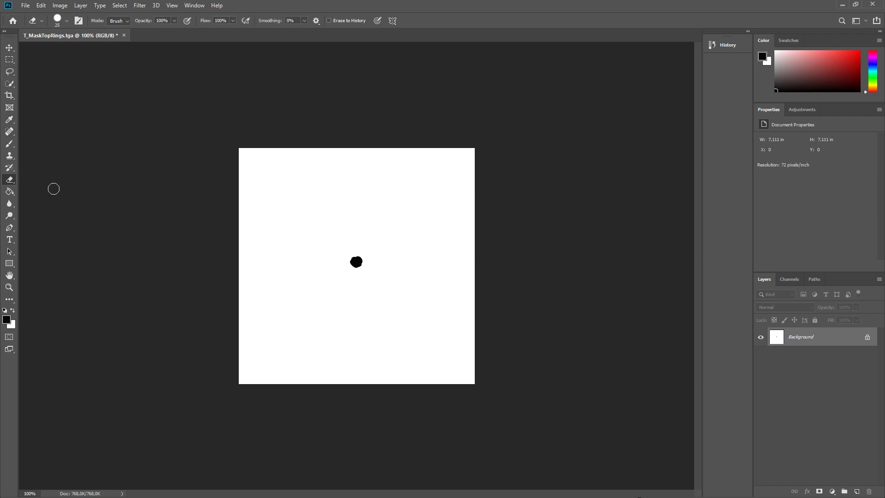
left_click(26, 5)
left_click(37, 99)
Step: Return to Unreal Editor, reimport the edited T_MaskTopRings texture and trigger Update on BP_CloudscapeSeasons
key("alt+Tab")
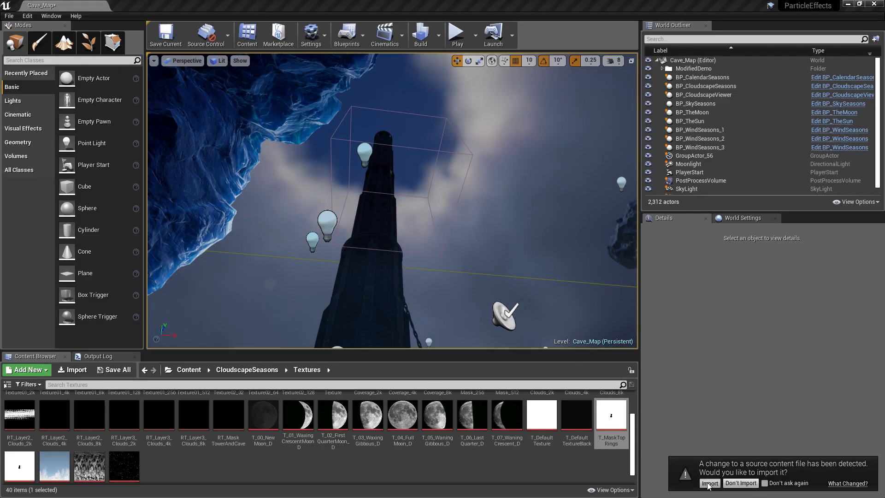
left_click(709, 484)
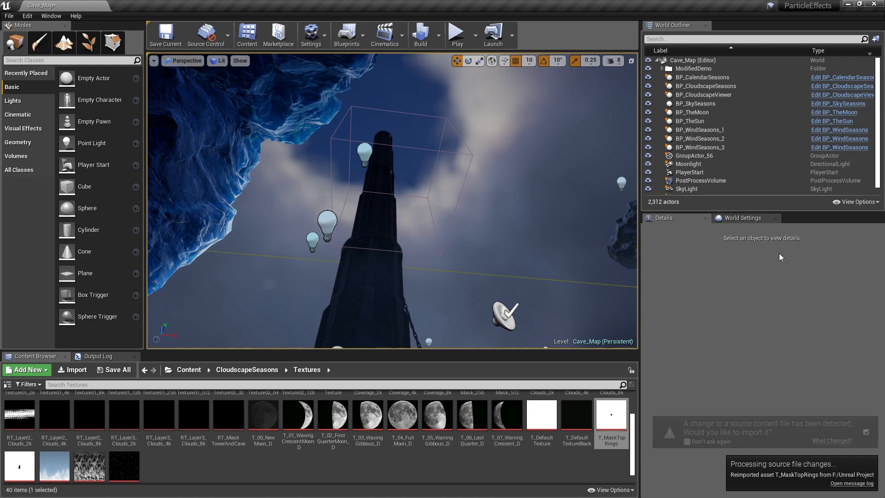
left_click(691, 86)
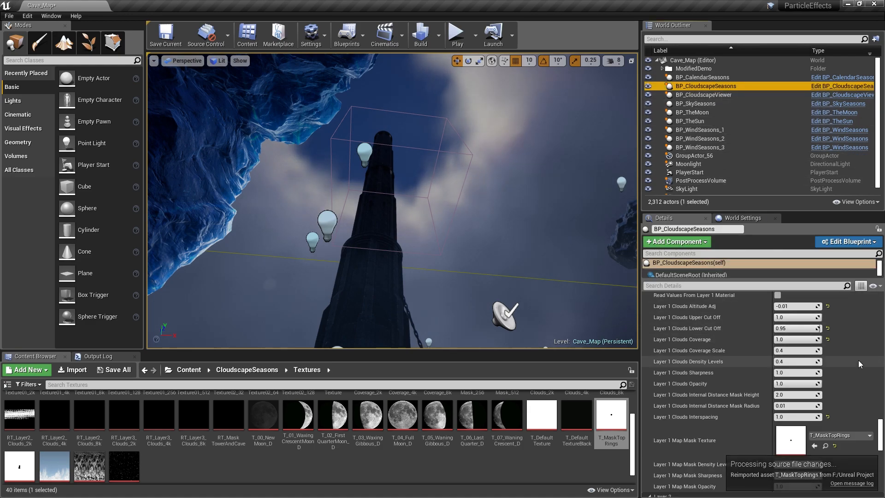
left_click_drag(880, 342, 883, 293)
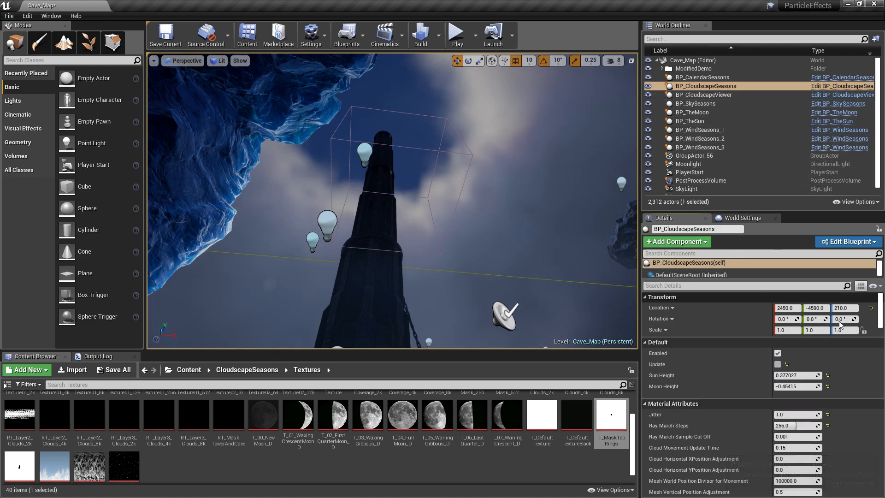
left_click(776, 365)
Step: Examine the hole in the clouds around the top of the tower from below
right_click_drag(415, 208, 417, 132)
key("s")
key("w")
key("s")
mouse_move(522, 190)
right_mouse_down()
mouse_move(530, 221)
mouse_move(534, 198)
mouse_move(526, 184)
mouse_move(522, 190)
right_mouse_up()
key("w")
right_click_drag(320, 112, 300, 117)
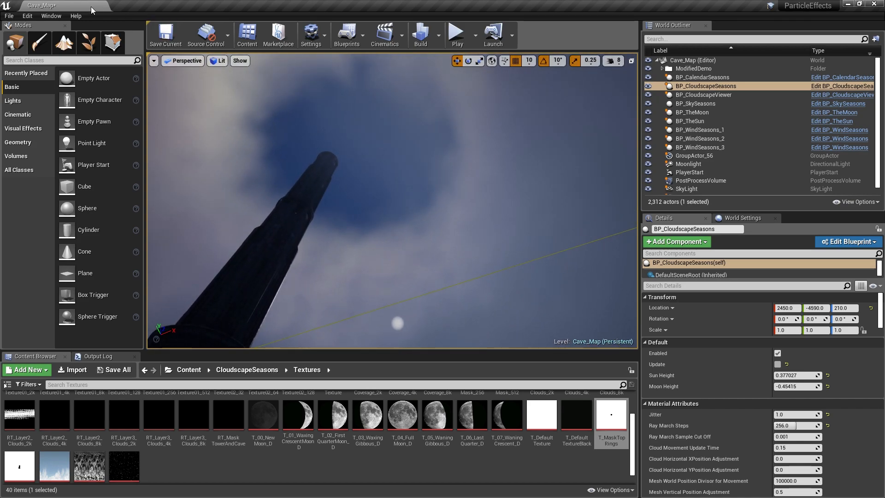
Step: In Photoshop, use a 12 px eraser to turn the mask's black spot into a thin ring, and save the file
key("alt+Tab")
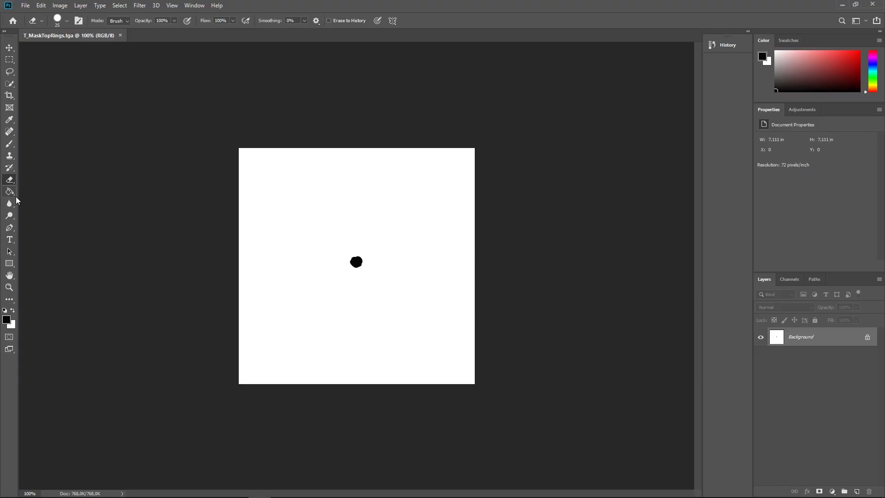
left_click(10, 144)
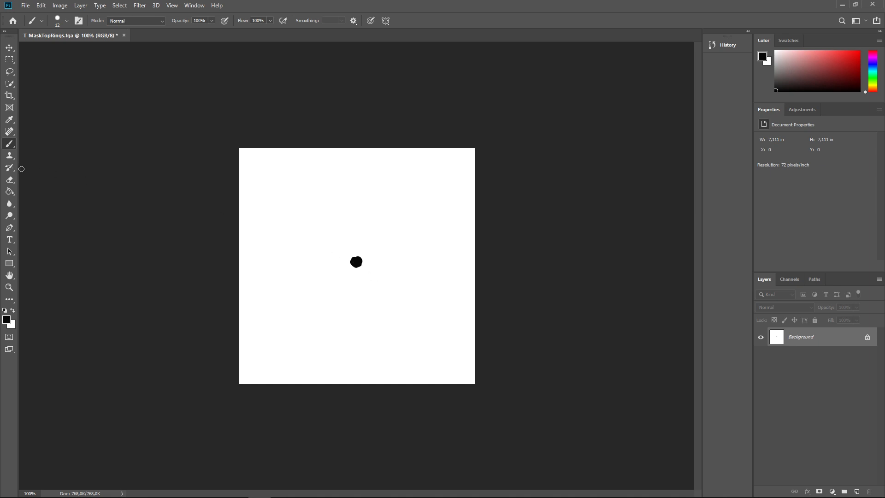
left_click(9, 180)
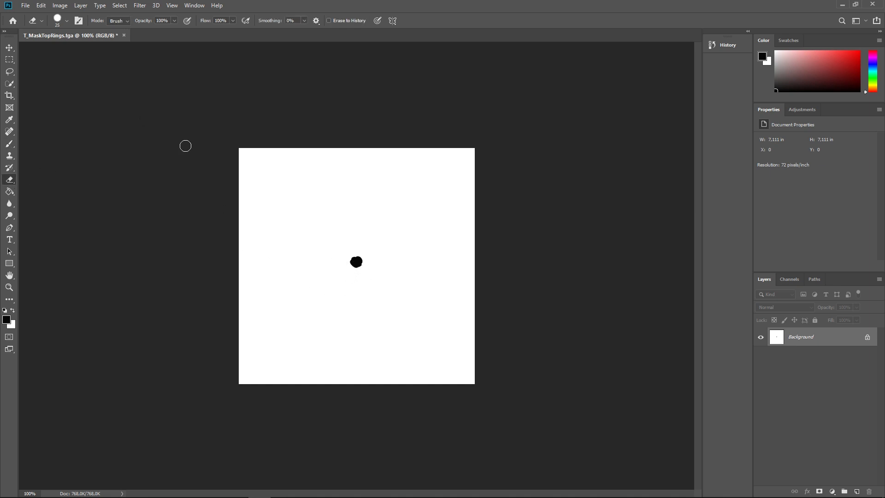
right_click(331, 235)
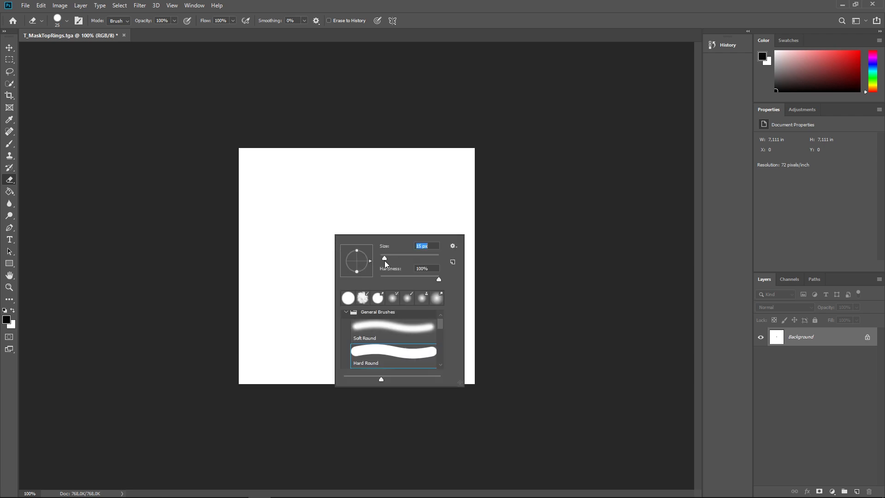
right_click(380, 214)
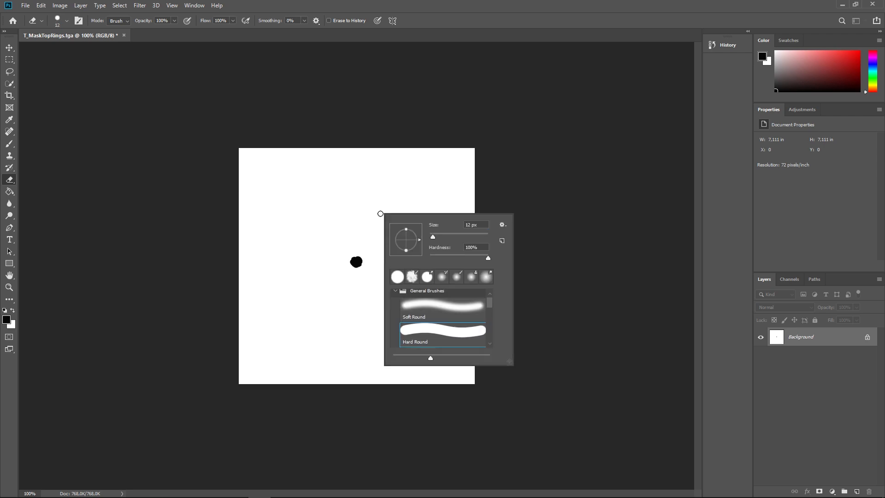
left_click(356, 262)
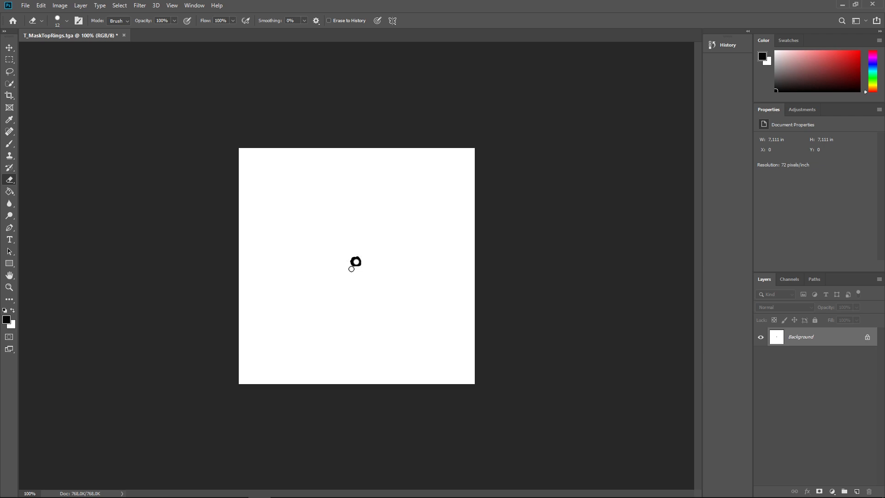
scroll(340, 260, "up", 8, "alt")
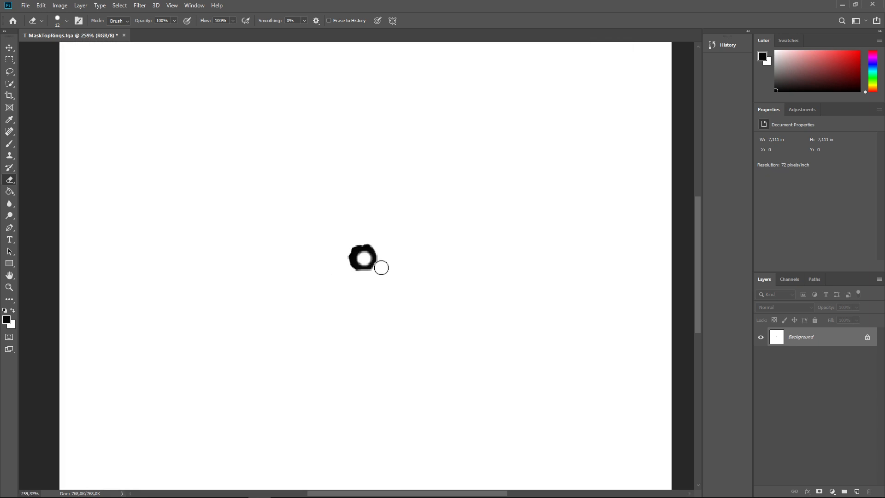
mouse_move(378, 245)
left_mouse_down()
mouse_move(352, 243)
mouse_move(345, 259)
mouse_move(350, 274)
mouse_move(347, 265)
mouse_move(373, 276)
mouse_move(381, 254)
mouse_move(373, 243)
mouse_move(350, 251)
mouse_move(355, 276)
mouse_move(346, 251)
left_mouse_up()
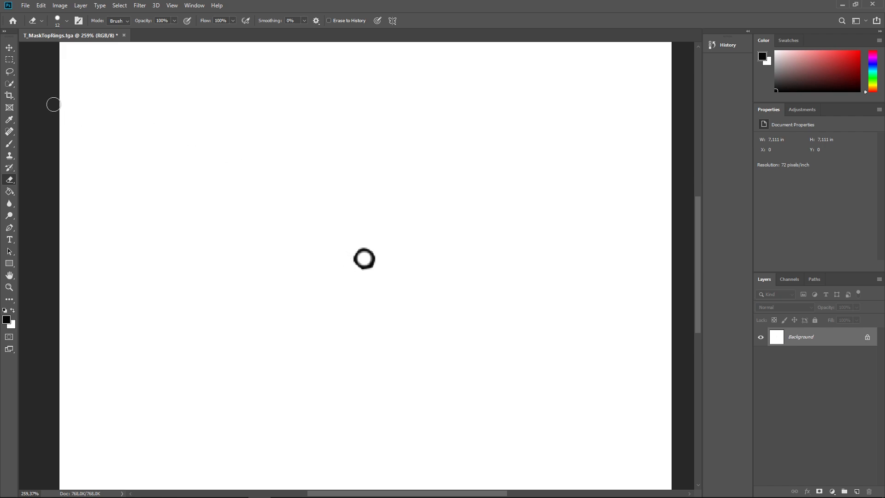
left_click(26, 5)
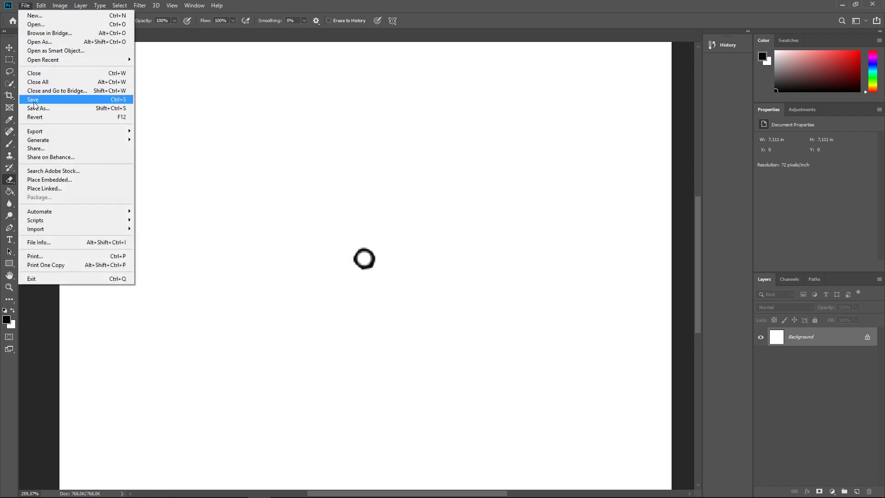
left_click(51, 99)
Step: In Unreal Editor, refresh BP_CloudscapeSeasons with the reimported ring mask and inspect the clouds around the tower's top
key("alt+Tab")
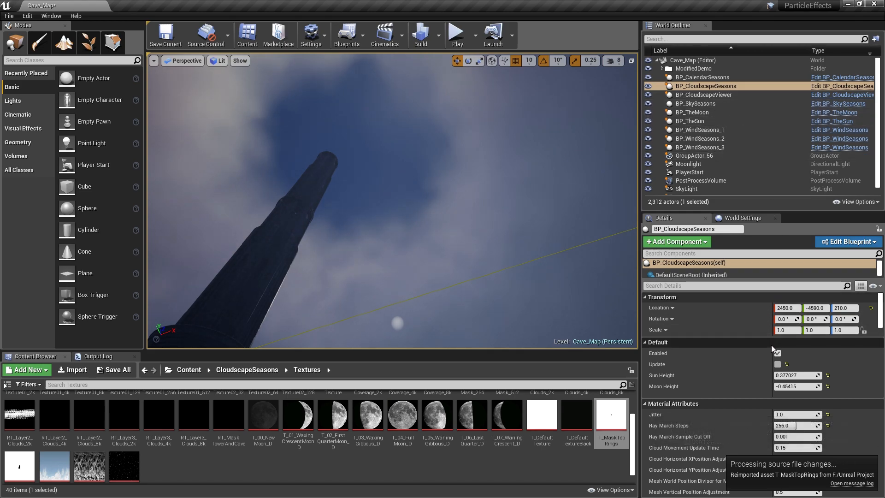
left_click(777, 364)
right_click_drag(553, 217, 455, 166)
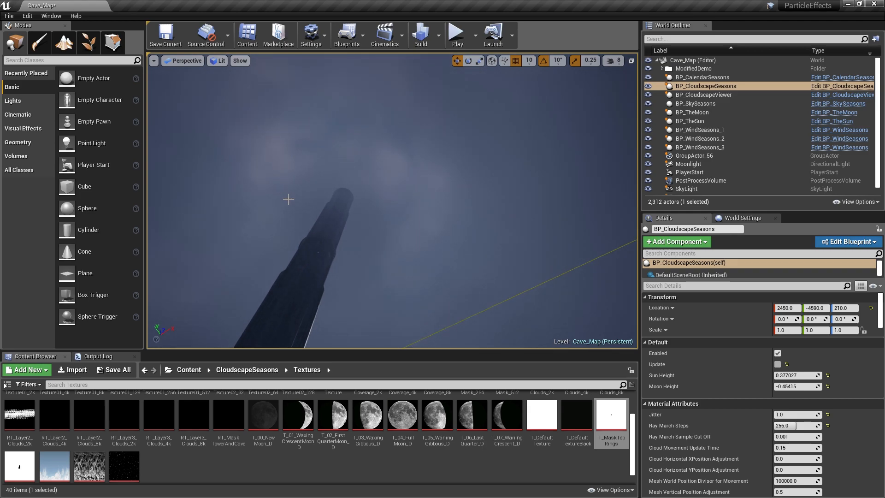
right_click_drag(410, 148, 413, 171)
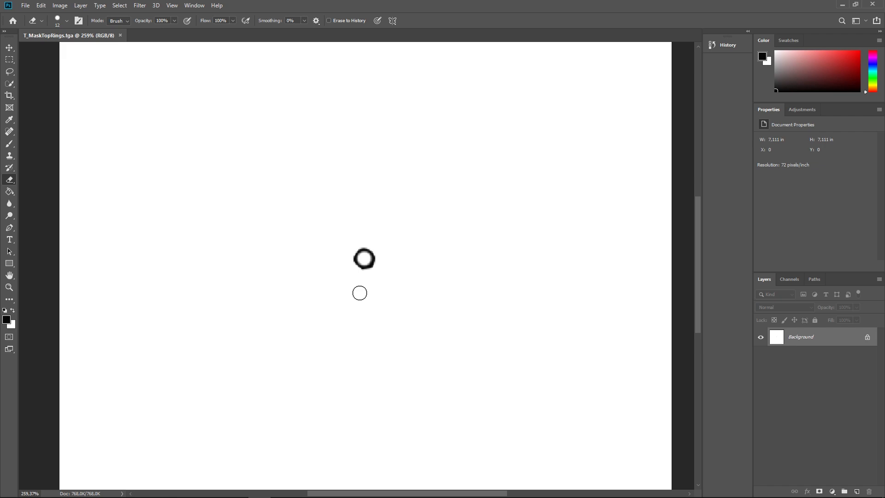
Step: Choose the Brush tool, set its size to 3 px, and undo the test dot on the mask
scroll(314, 251, "down", 1)
scroll(315, 253, "right", 1, "ctrl")
scroll(315, 252, "right", 1, "ctrl")
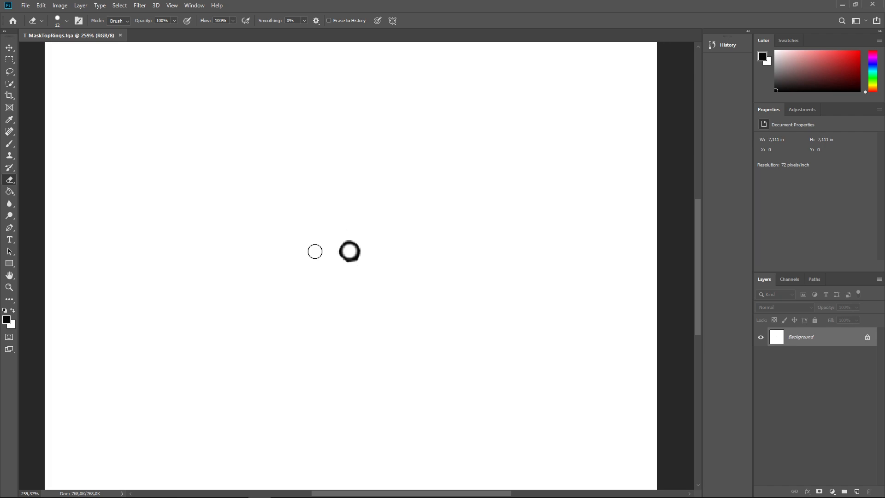
scroll(313, 251, "down", 2, "alt")
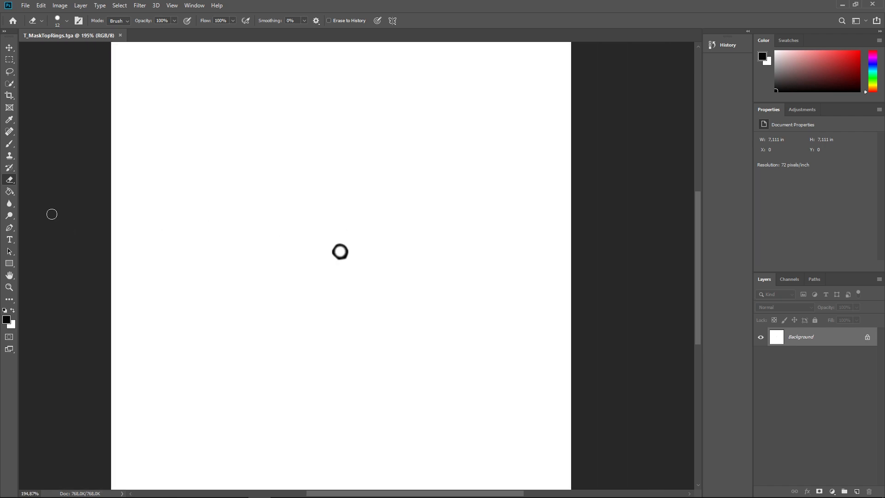
left_click(9, 144)
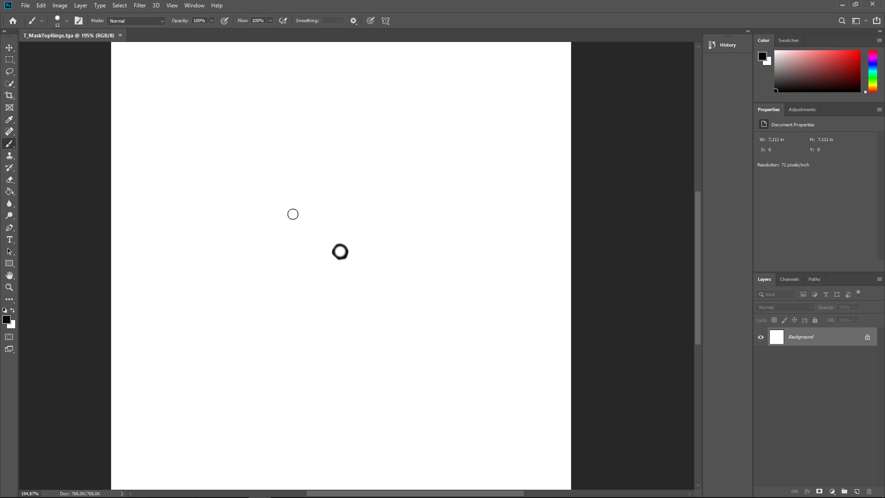
right_click(301, 195)
left_click_drag(354, 219, 350, 221)
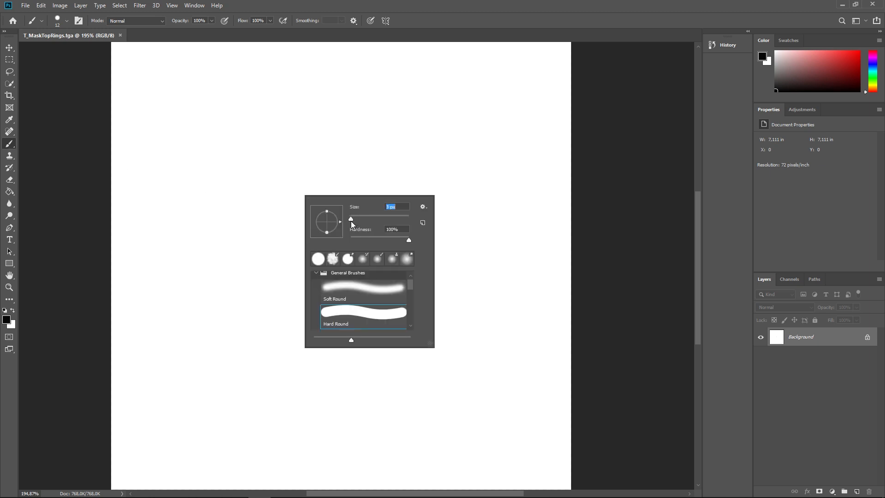
right_click(325, 173)
left_click(275, 215)
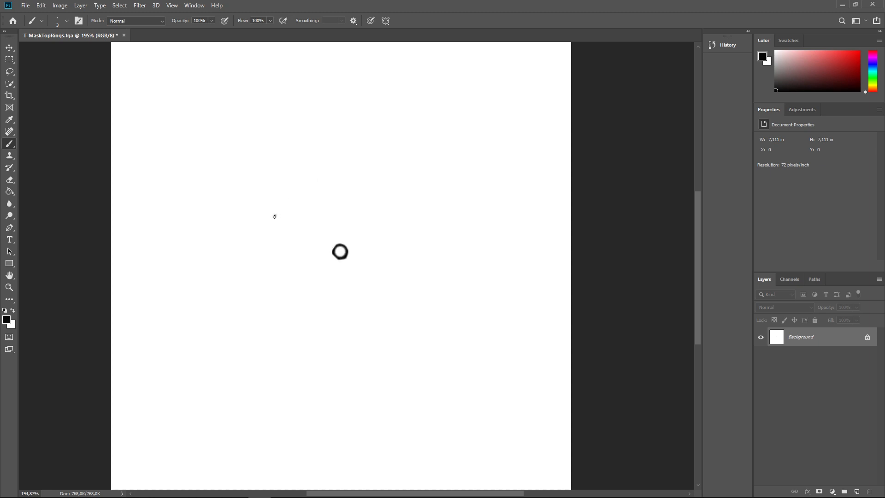
key("ctrl+z")
Step: Paint four more black concentric rings around the small ring in the middle of the mask
left_click(329, 247)
left_click_drag(345, 269, 358, 261)
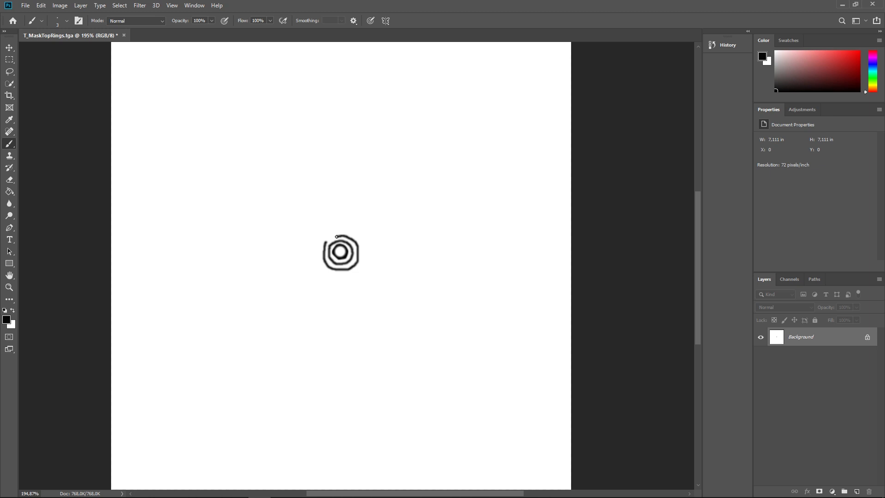
mouse_move(337, 229)
left_mouse_down()
mouse_move(323, 239)
mouse_move(324, 270)
mouse_move(355, 275)
mouse_move(361, 241)
mouse_move(336, 230)
left_mouse_up()
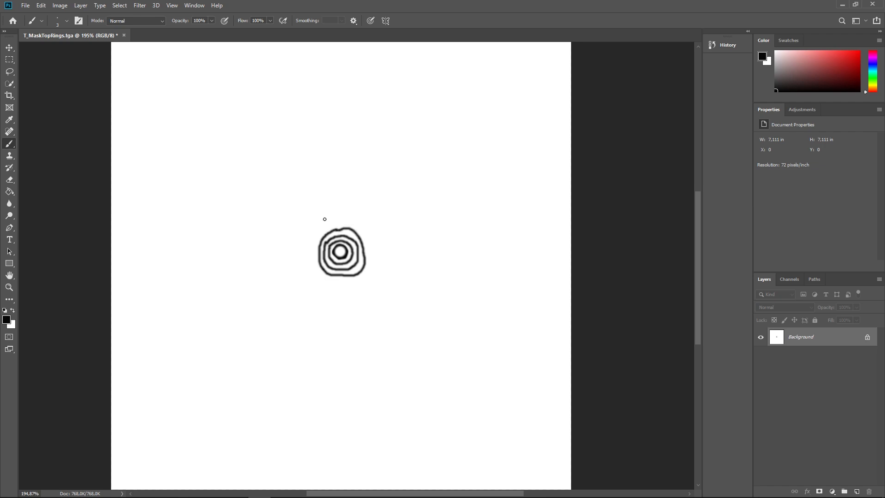
mouse_move(314, 261)
left_mouse_down()
mouse_move(322, 278)
mouse_move(344, 282)
mouse_move(361, 281)
mouse_move(370, 262)
mouse_move(355, 223)
mouse_move(328, 225)
left_mouse_up()
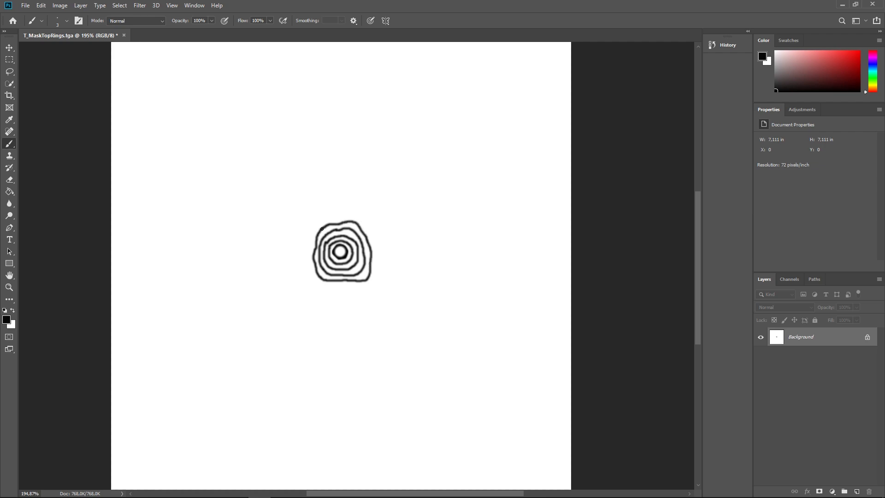
Step: Check the reference spire image on the forum page, return to Photoshop and save T_MaskTopRings.tga
key("alt+Tab")
key("alt+Tab")
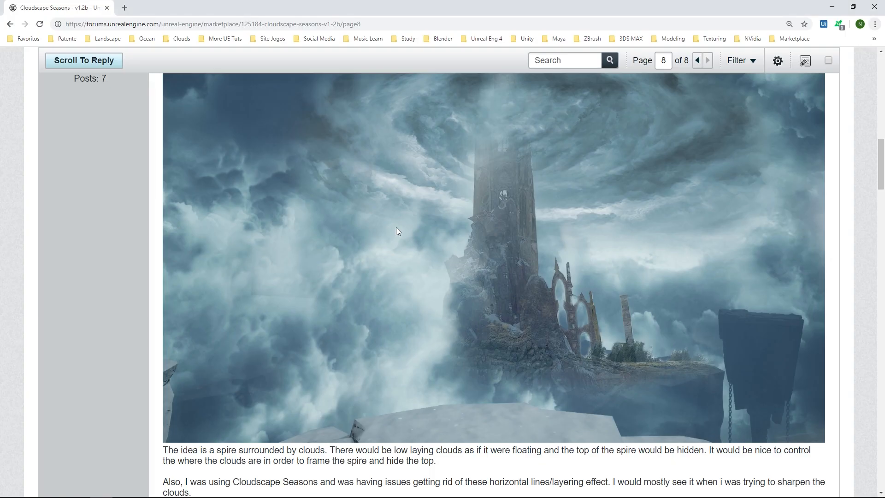
key("alt+Tab")
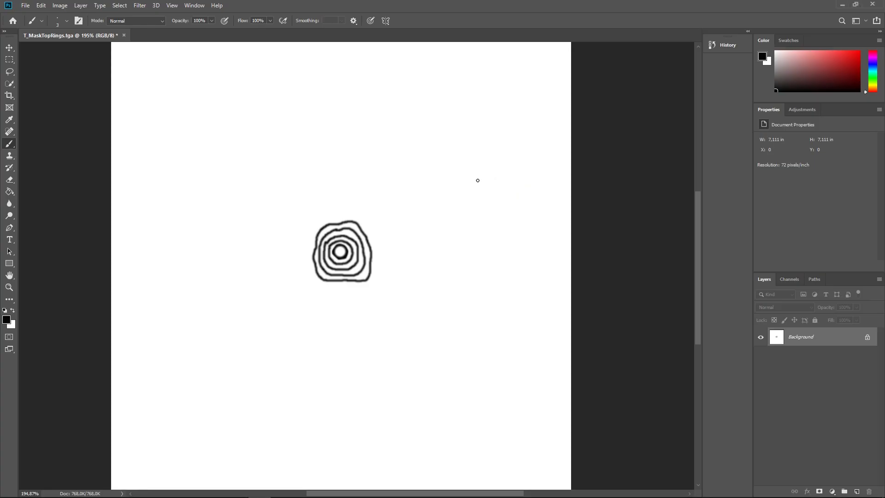
left_click(25, 6)
right_click(305, 185)
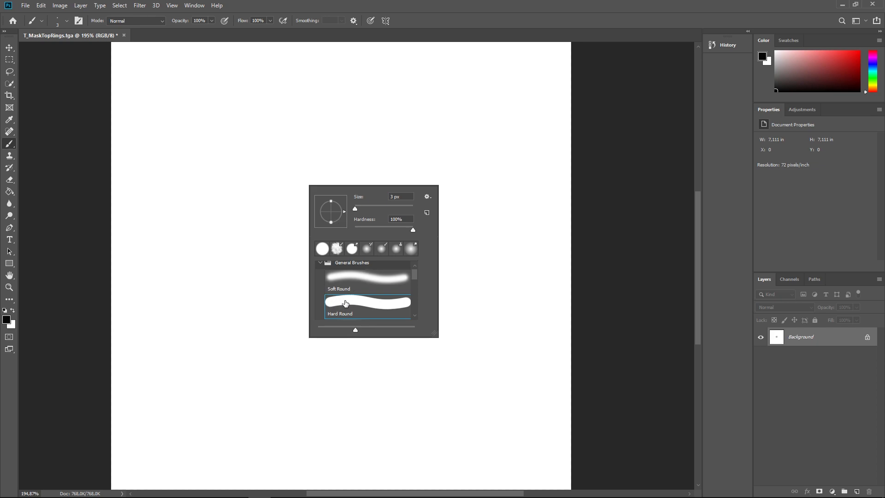
right_click(267, 129)
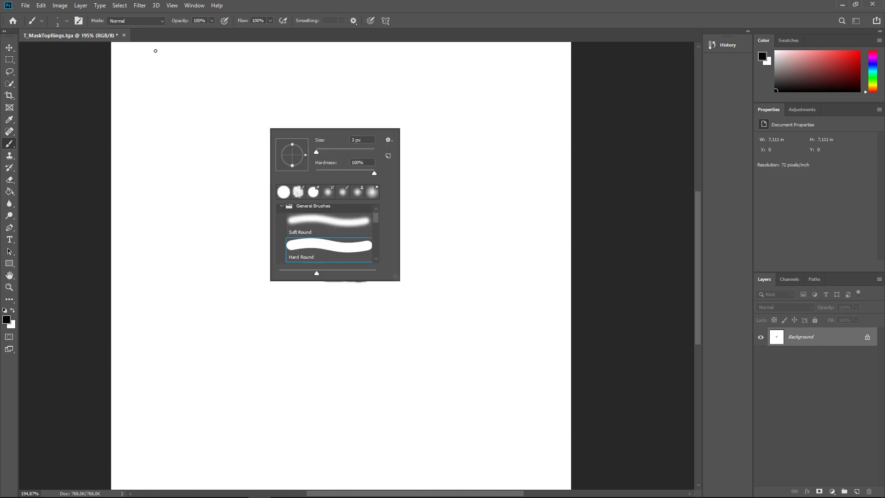
left_click(25, 5)
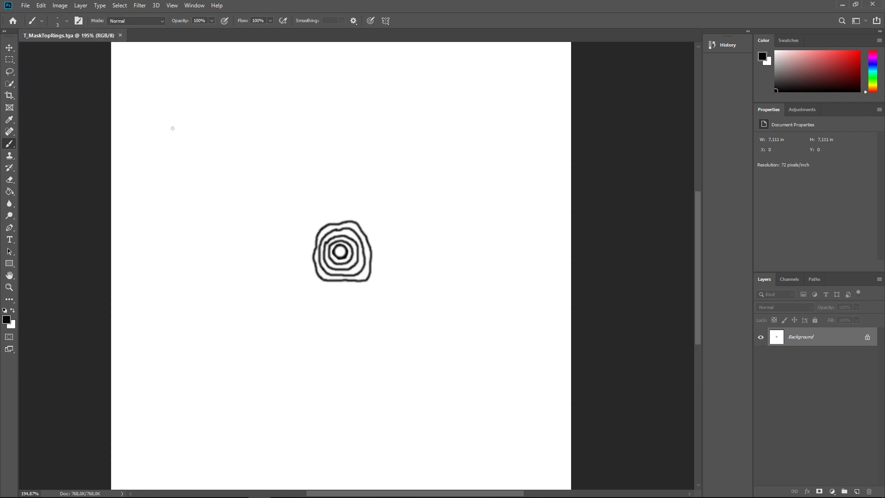
Step: Switch to Unreal Editor, reimport the changed T_MaskTopRings texture and trigger Update on BP_CloudscapeSeasons
key("alt+Tab")
key("alt+Tab")
key("Tab")
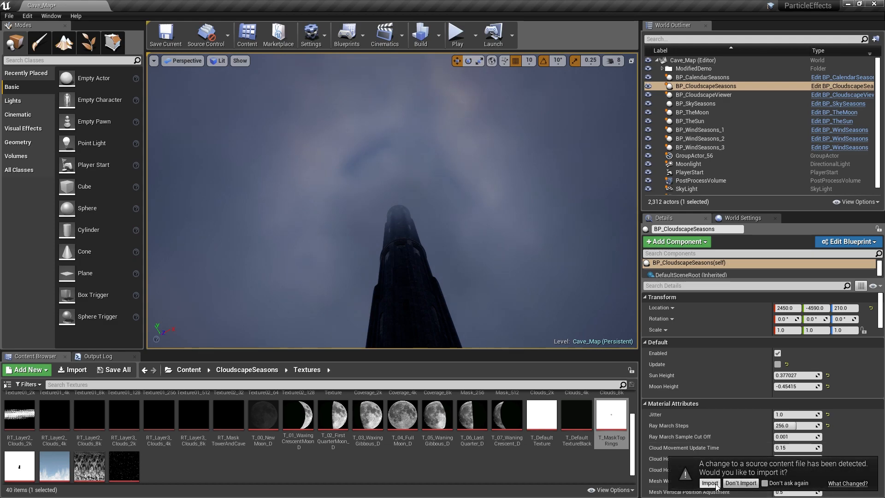
left_click(777, 364)
Step: Play the level to view the ringed clouds above the tower, and end the play session
right_click_drag(553, 271, 530, 276)
key("w")
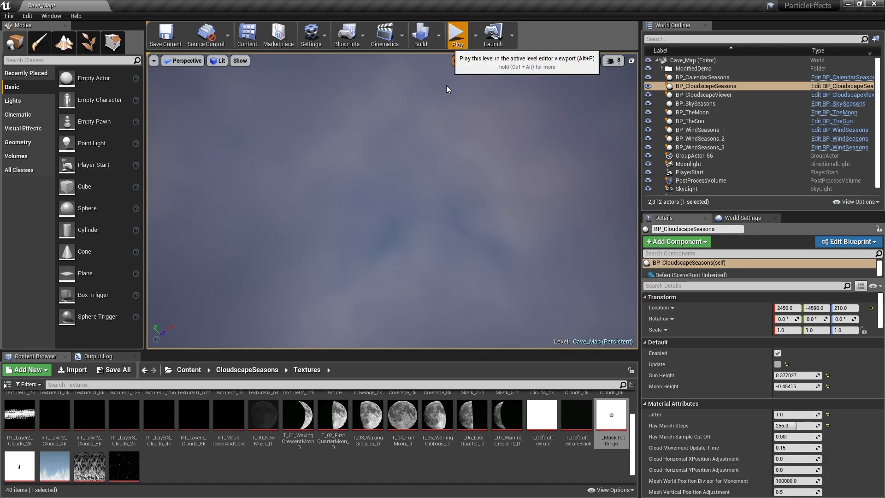
left_click(456, 34)
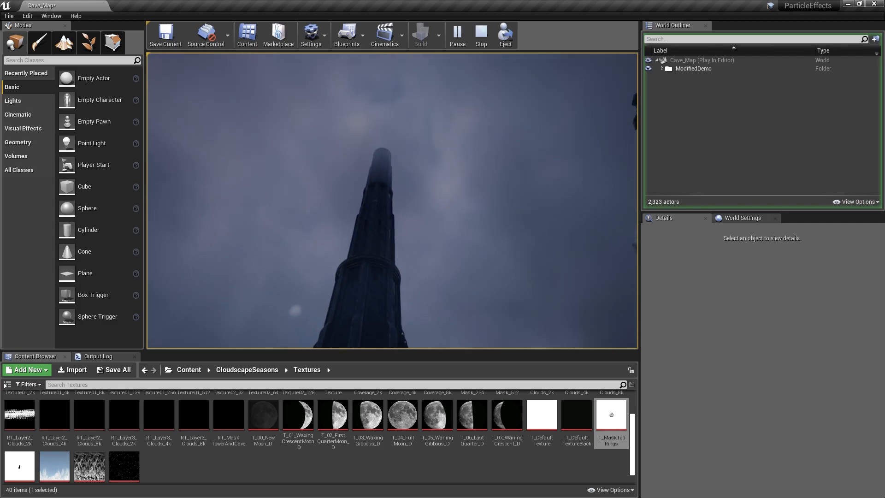
key("Escape")
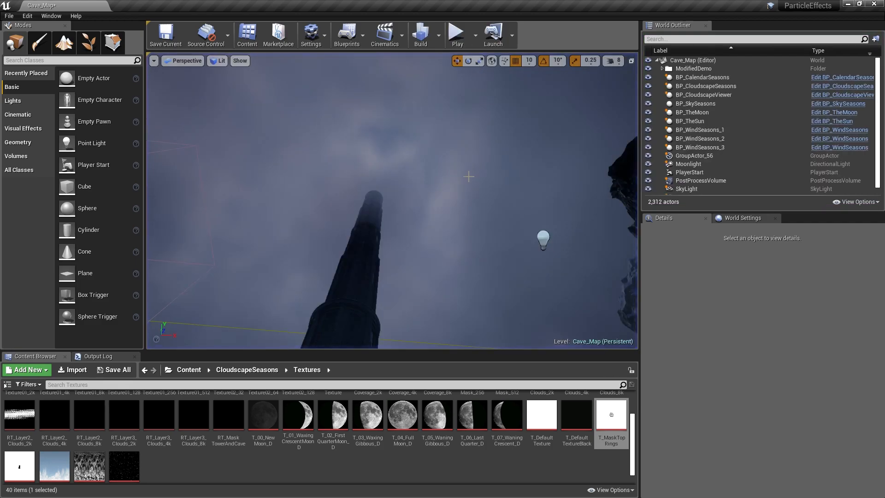
Step: In Photoshop, thicken all the concentric rings of the mask with further 3 px black brush strokes
key("alt+Tab")
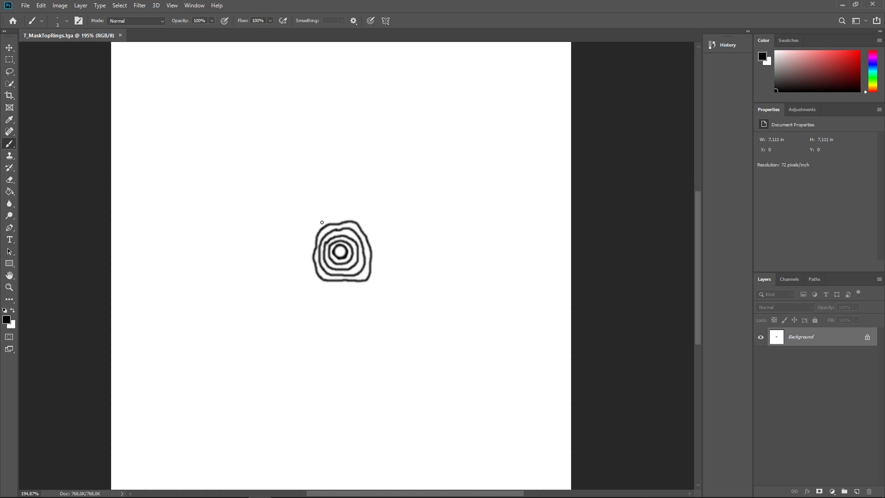
scroll(320, 246, "up", 3)
scroll(314, 251, "down", 2)
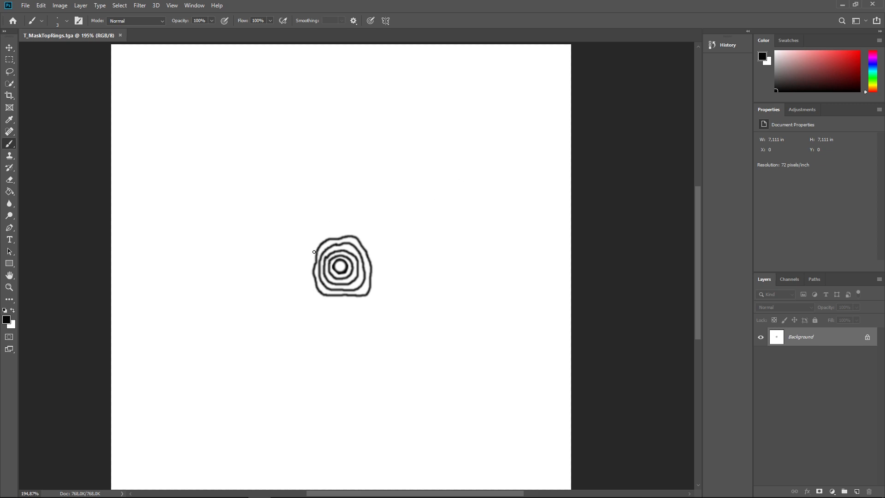
scroll(311, 252, "up", 2, "ctrl")
scroll(311, 253, "down", 1, "ctrl")
scroll(296, 247, "down", 2, "alt")
scroll(296, 247, "up", 5, "alt")
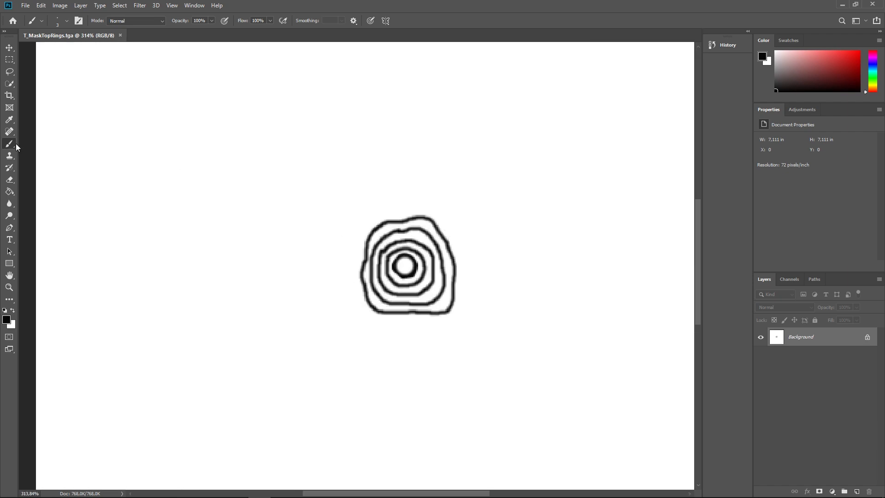
mouse_move(368, 252)
left_mouse_down()
mouse_move(360, 279)
mouse_move(377, 315)
mouse_move(444, 317)
mouse_move(458, 256)
mouse_move(432, 220)
mouse_move(378, 222)
mouse_move(358, 273)
mouse_move(370, 264)
mouse_move(373, 286)
mouse_move(398, 302)
mouse_move(423, 304)
mouse_move(444, 293)
left_mouse_up()
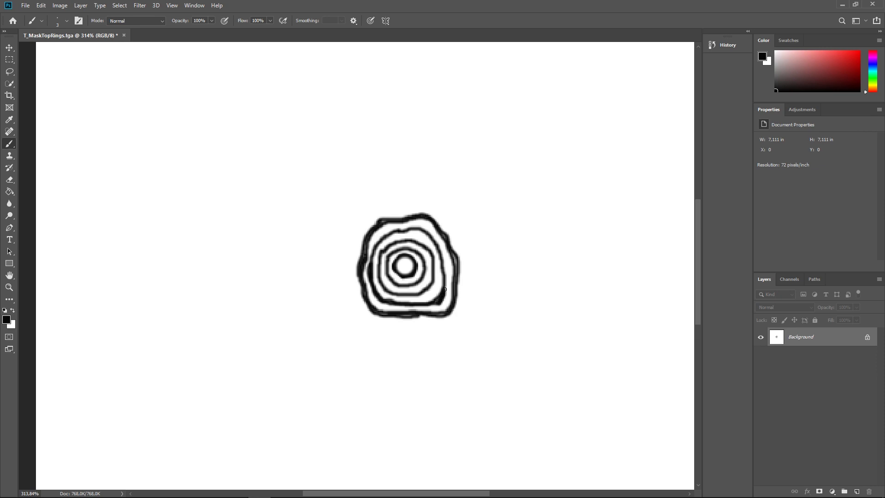
mouse_move(438, 300)
left_mouse_down()
mouse_move(445, 266)
mouse_move(432, 235)
mouse_move(423, 228)
mouse_move(386, 232)
mouse_move(373, 245)
mouse_move(379, 233)
mouse_move(420, 231)
mouse_move(385, 243)
mouse_move(415, 241)
mouse_move(436, 276)
mouse_move(432, 288)
left_mouse_up()
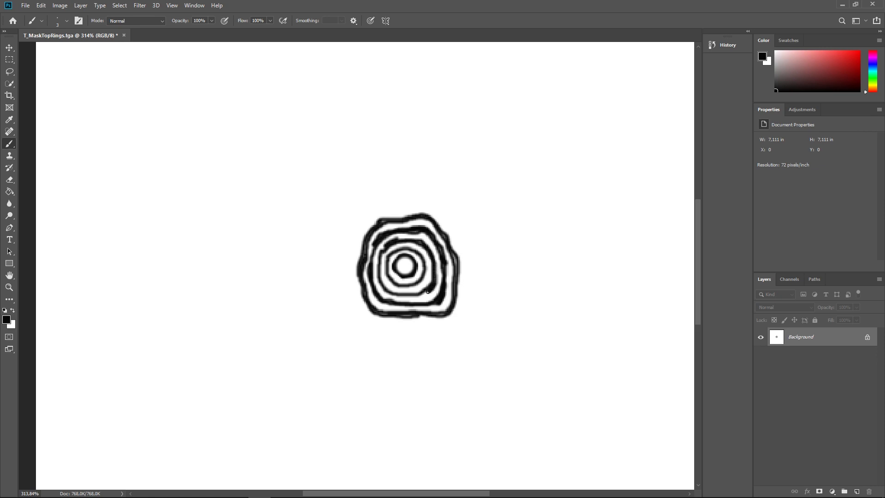
mouse_move(387, 287)
left_mouse_down()
mouse_move(379, 259)
mouse_move(405, 286)
mouse_move(426, 272)
mouse_move(421, 253)
mouse_move(408, 250)
mouse_move(394, 253)
mouse_move(402, 277)
mouse_move(415, 271)
mouse_move(413, 258)
mouse_move(401, 256)
left_mouse_up()
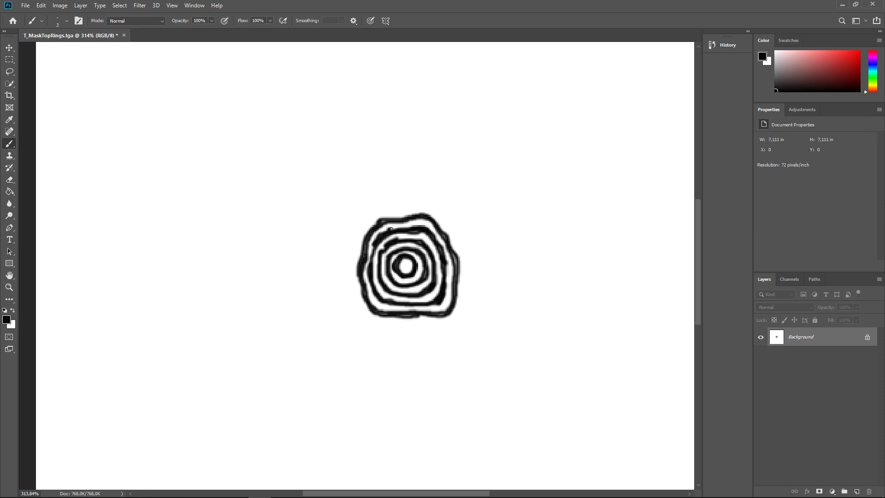
left_click_drag(421, 240, 429, 247)
mouse_move(454, 257)
left_mouse_down()
mouse_move(452, 312)
mouse_move(387, 317)
mouse_move(368, 302)
mouse_move(360, 254)
mouse_move(378, 222)
mouse_move(391, 226)
left_mouse_up()
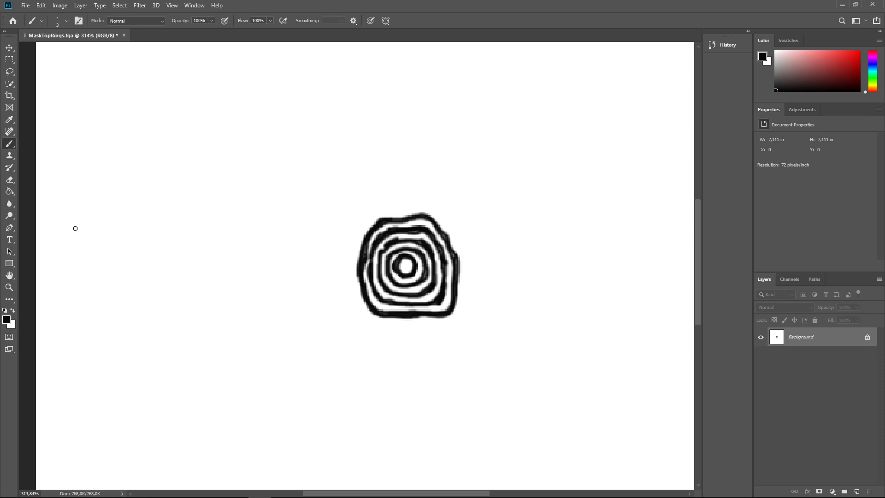
Step: Choose the Eraser tool, set its size to 9 px, and save the mask with the thickened rings
left_click(11, 179)
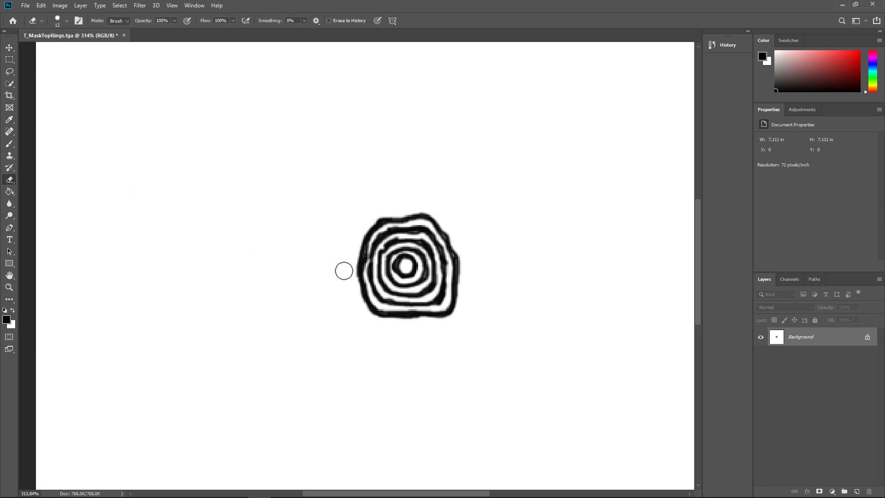
right_click(330, 244)
left_click_drag(378, 267, 379, 268)
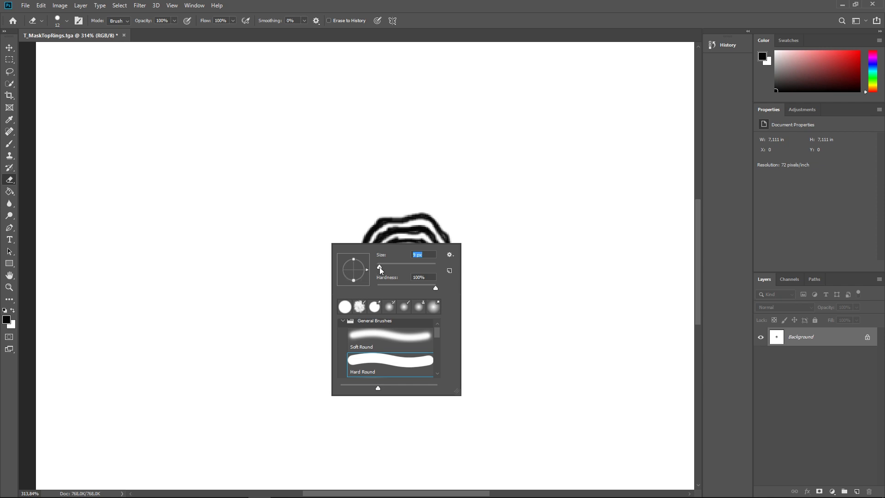
left_click(348, 214)
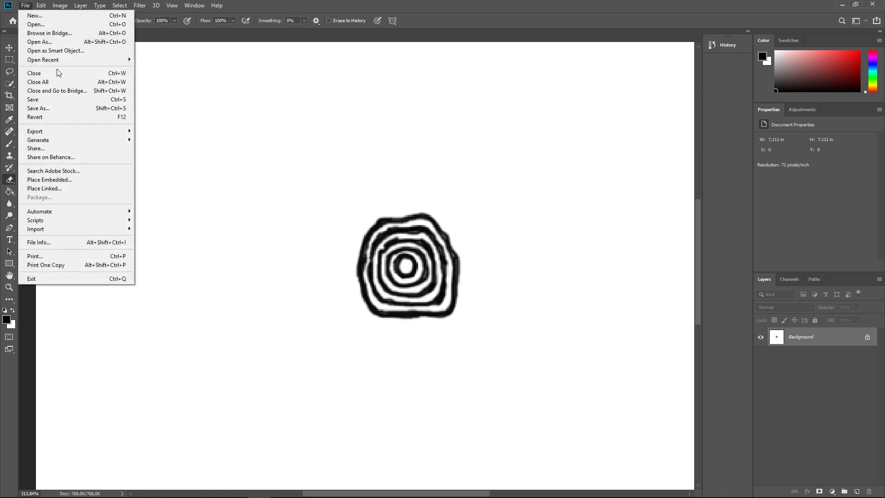
left_click(37, 100)
Step: Return to Unreal Editor, reimport the thickened ring mask and trigger Update on BP_CloudscapeSeasons
key("alt+Tab")
key("alt+Tab")
key("alt+Tab")
key("alt+Tab")
key("alt+Tab")
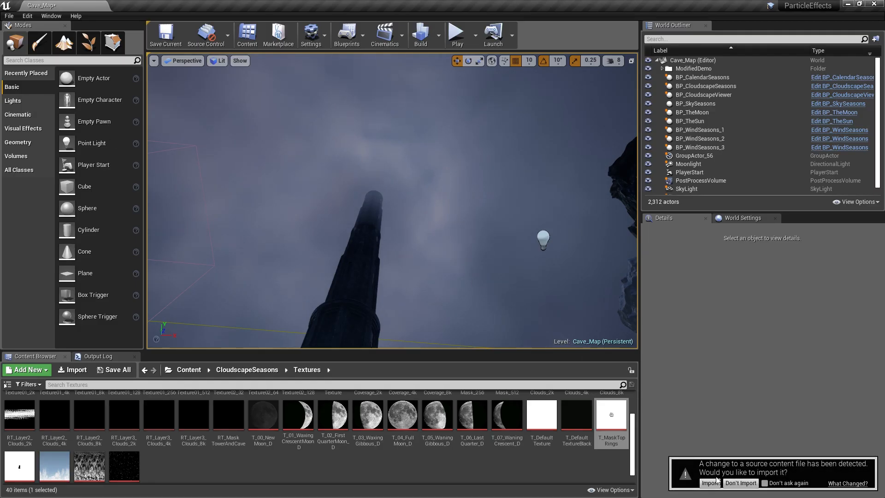
left_click(705, 86)
left_click(778, 365)
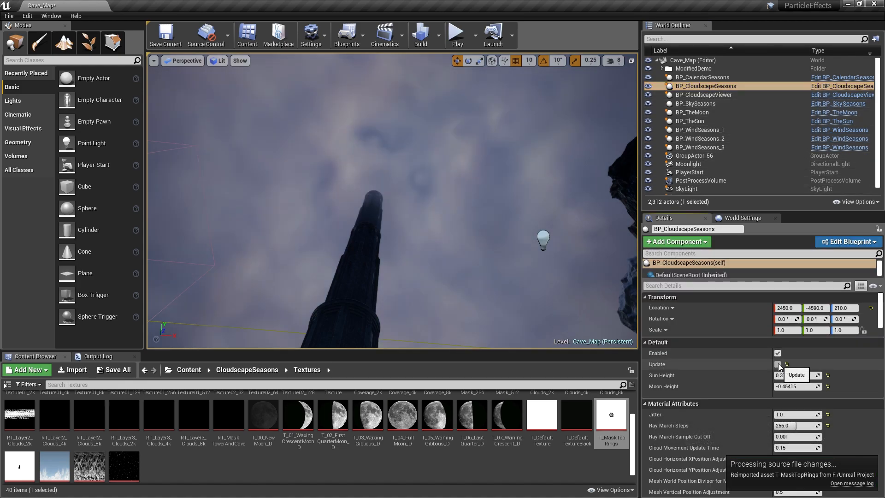
Step: Play the level and look up at the clouds around the tower from the ground, then end the session
right_click_drag(391, 201, 424, 194)
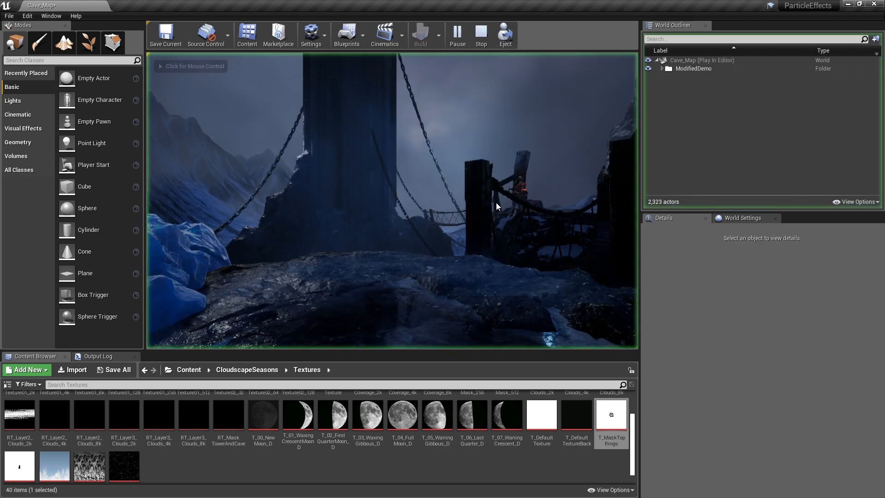
left_click(496, 203)
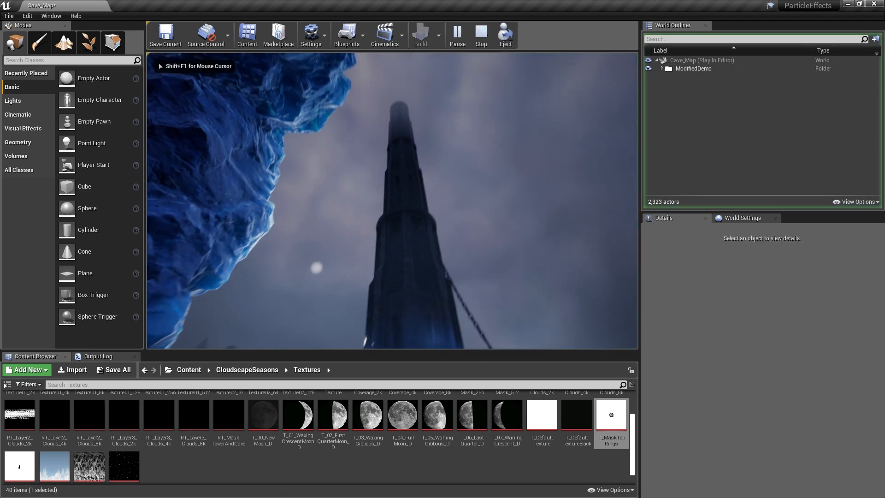
key("d")
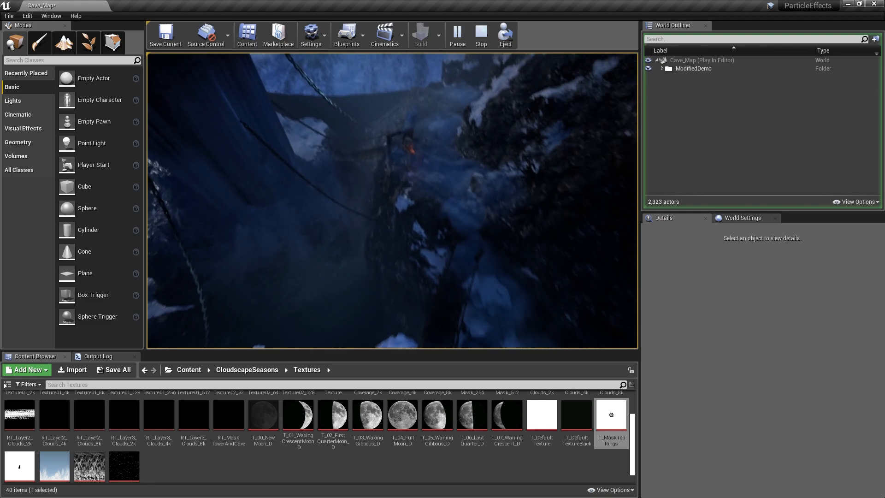
key("Escape")
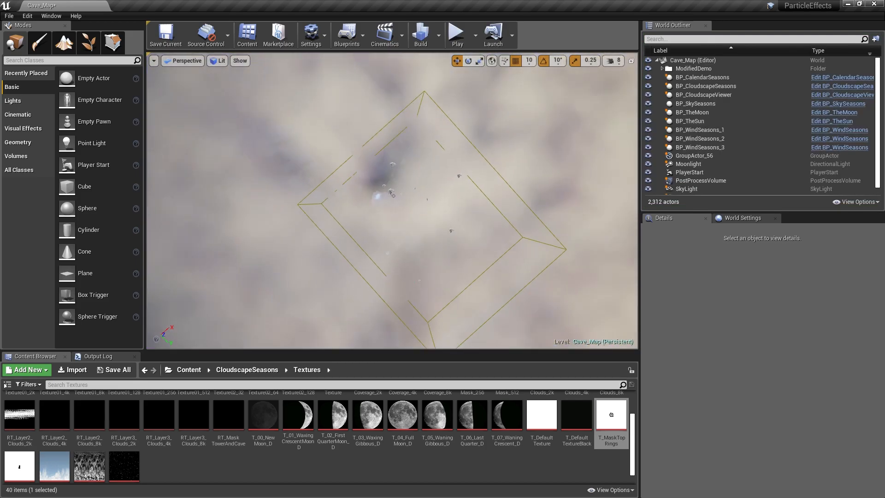
Step: Examine the ring pattern in the cloud layer from high above the map
key("s")
right_click_drag(391, 200, 438, 211)
key("w")
key("s")
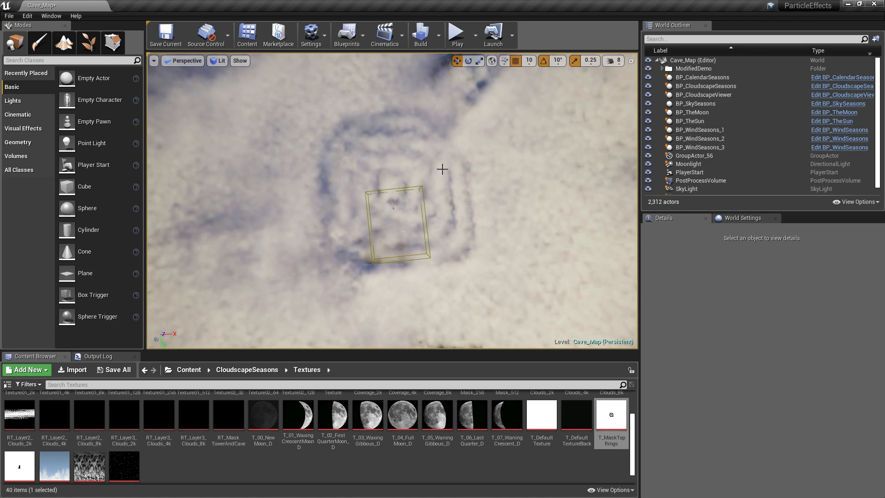
right_click_drag(408, 205, 408, 205)
key("w")
key("w")
key("s")
key("w")
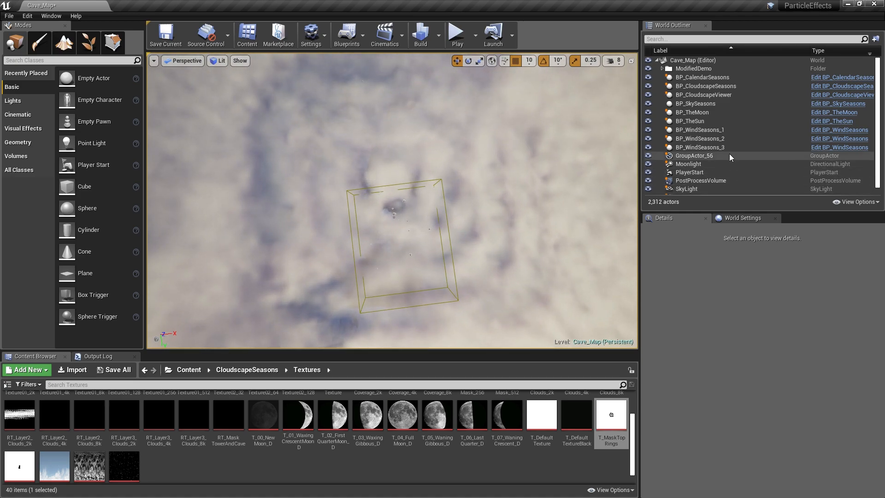
Step: Set BP_CloudscapeSeasons' Layer 1 Clouds Coverage to 0.7 and its Layer 1 Clouds Lower Cut Off to 0.9
left_click(715, 87)
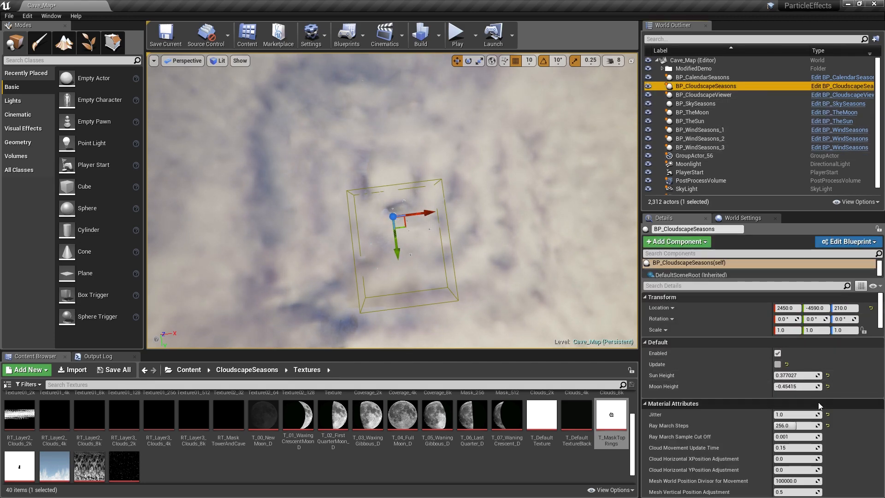
left_click_drag(881, 324, 884, 444)
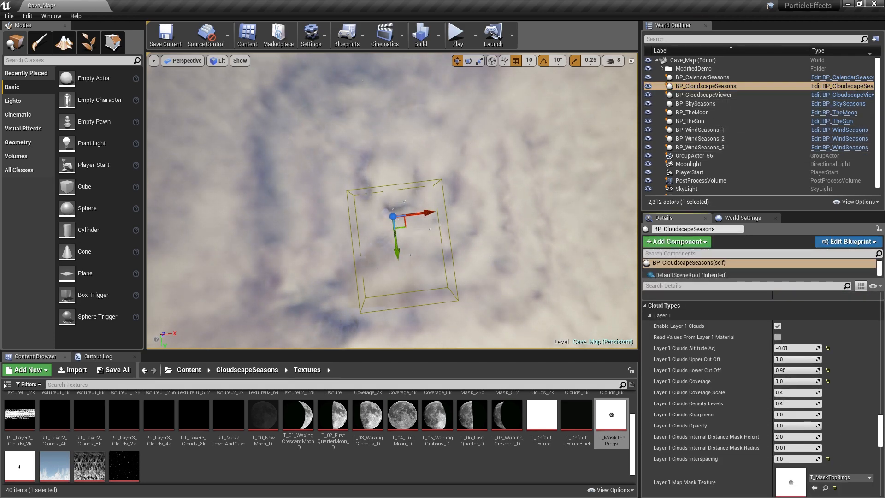
left_click(785, 383)
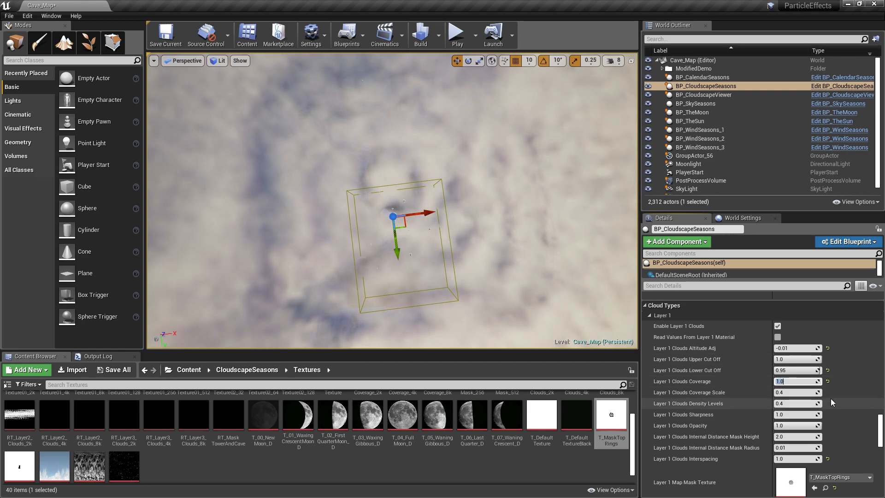
key("BackSpace")
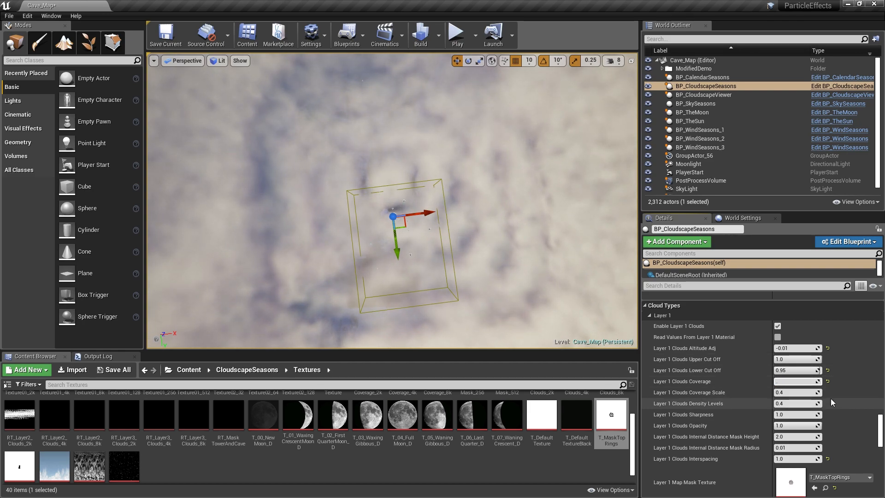
key("Return")
mouse_move(520, 212)
right_mouse_down()
mouse_move(622, 182)
mouse_move(525, 219)
right_mouse_up()
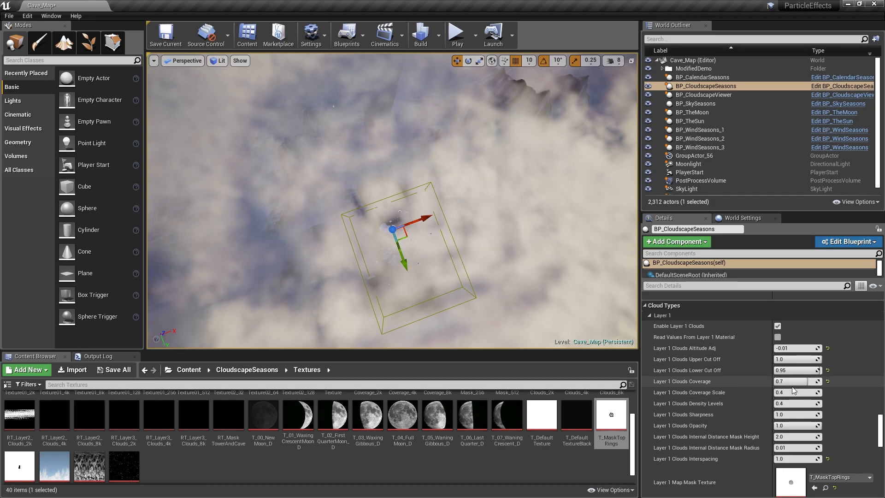
left_click(795, 371)
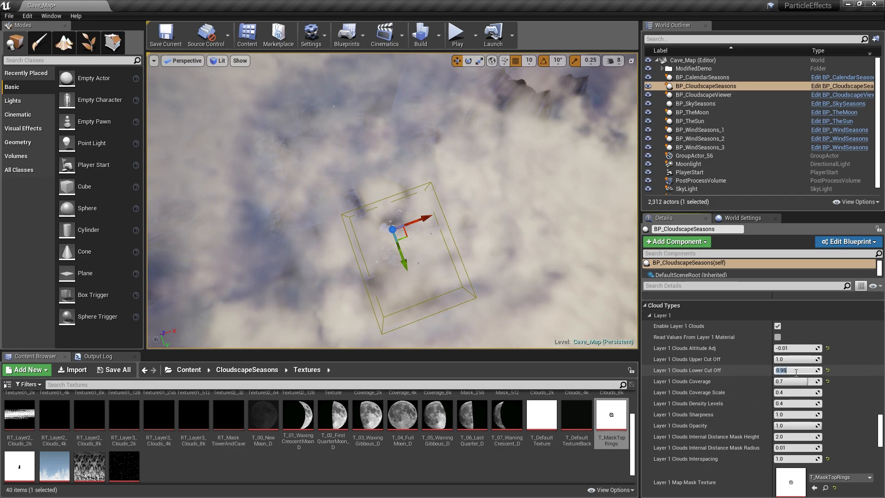
type(".9")
key("Return")
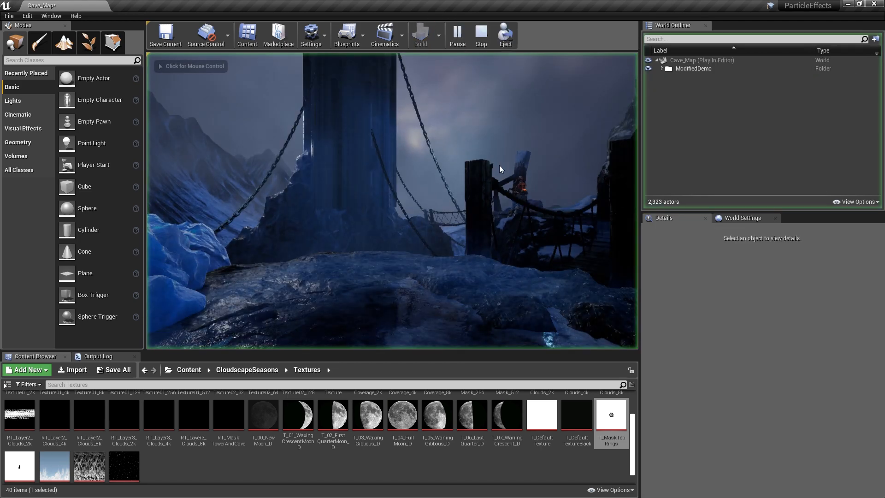
Step: Play the level, look up past the tower at the adjusted clouds while moving sideways, and end the session
left_click(499, 165)
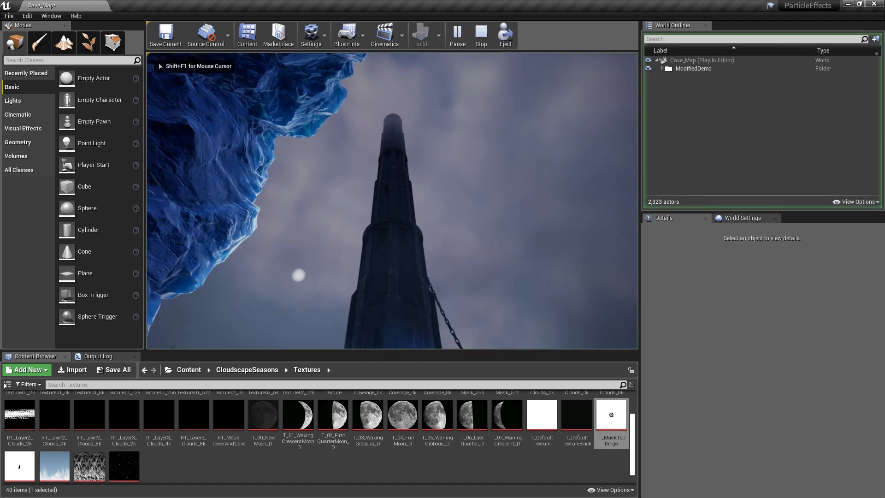
key("d")
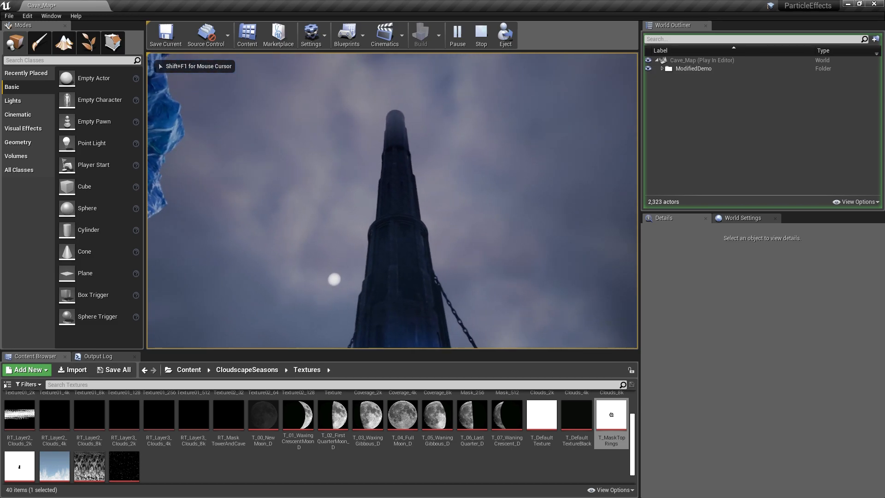
key("d")
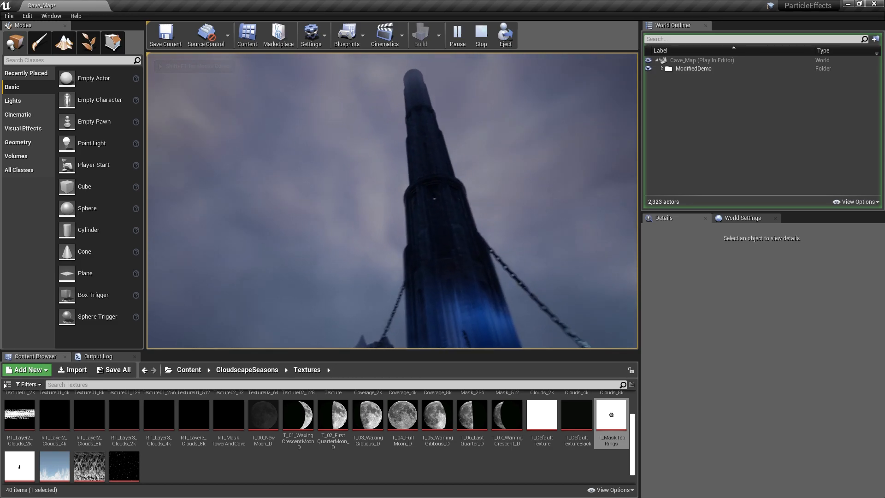
key("Escape")
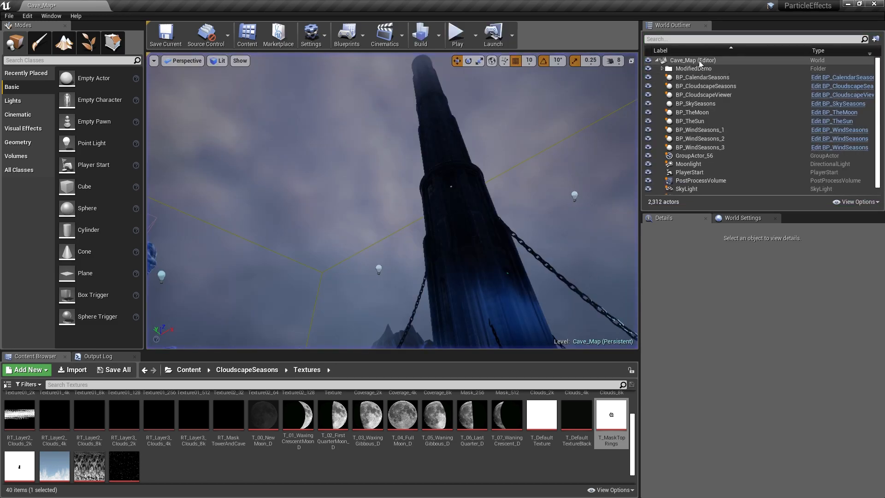
Step: Set Layer 1 Clouds Density Levels on BP_CloudscapeSeasons to 1
left_click(710, 87)
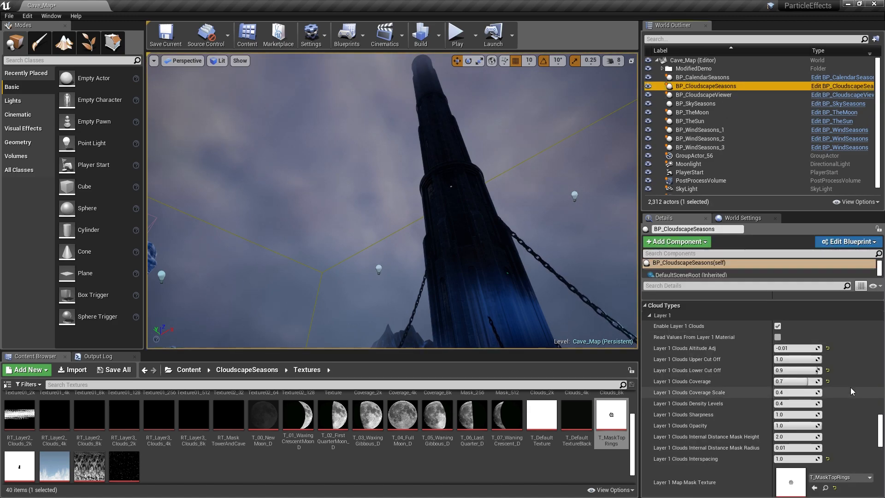
left_click_drag(880, 428, 884, 398)
right_click_drag(507, 240, 509, 318)
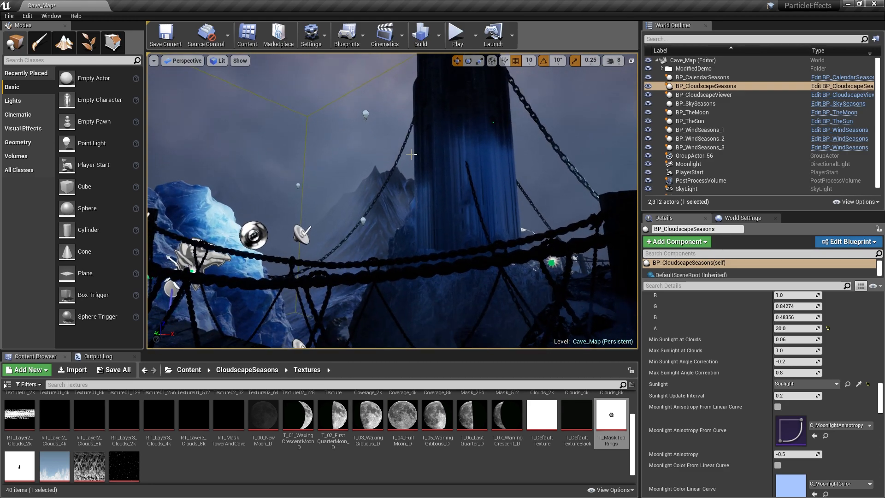
scroll(785, 362, "up", 1)
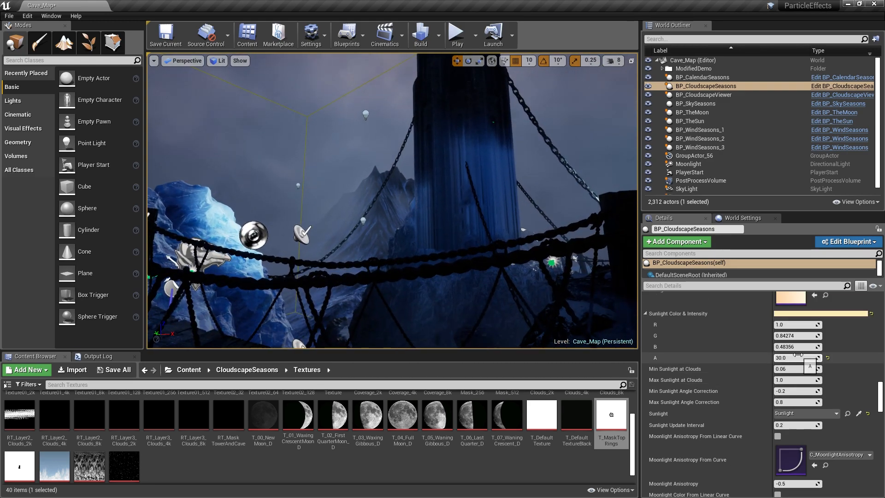
left_click_drag(880, 396, 882, 431)
left_click(798, 371)
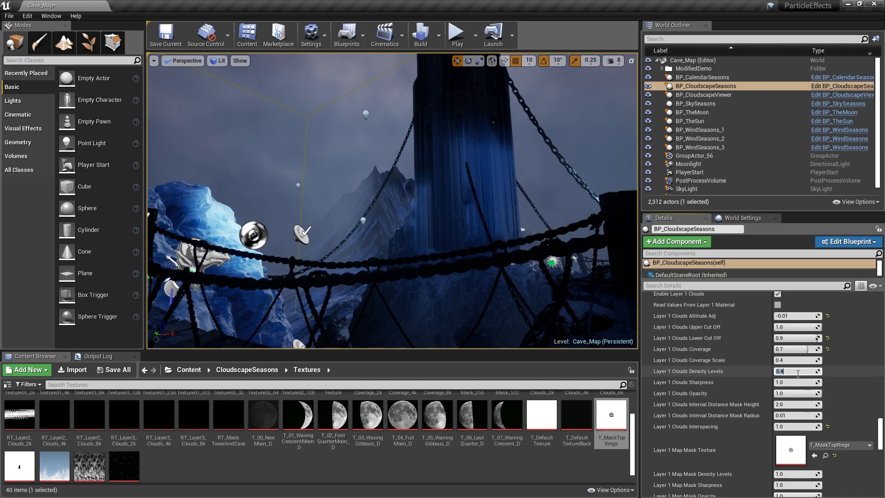
type("1")
key("Return")
Step: Examine the denser Layer 1 clouds and their ring gaps from high above the tower
right_click_drag(484, 222, 480, 319)
key("s")
key("s")
scroll(428, 180, "up", 5)
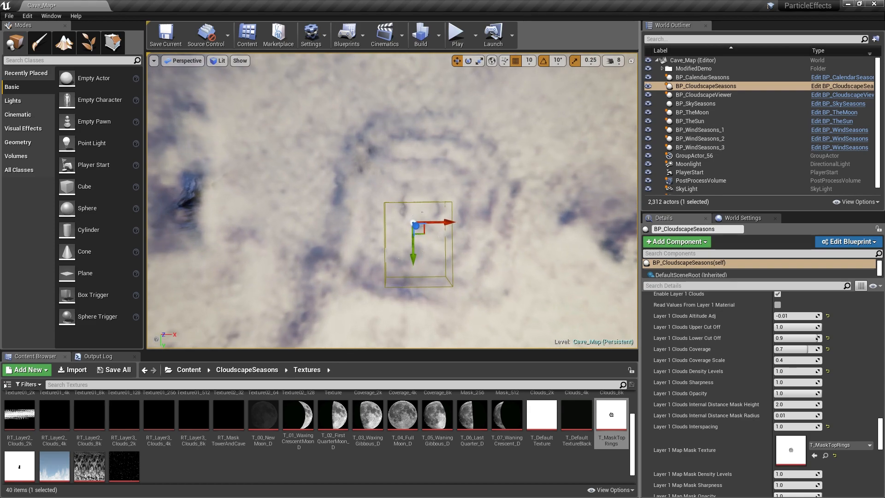
scroll(428, 180, "up", 5)
scroll(428, 180, "down", 3)
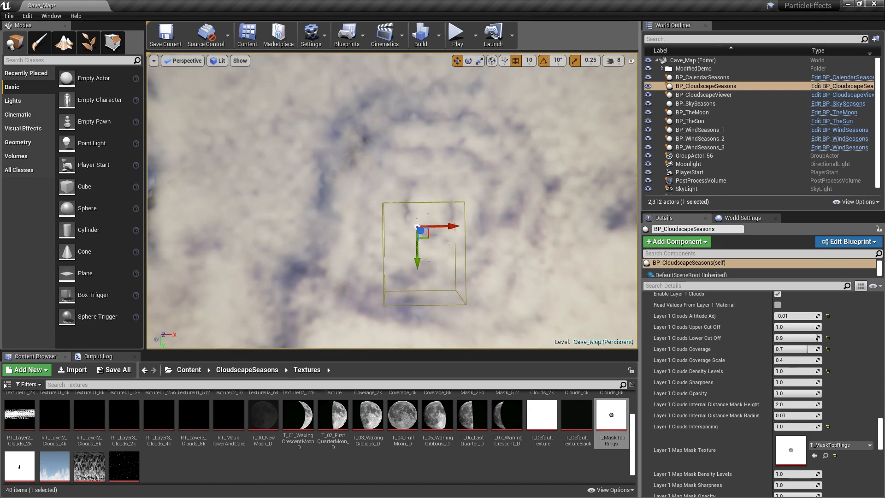
Step: Switch to Photoshop, confirm black (000000) as the foreground color and choose the Brush tool for T_MaskTopRings.tga
key("alt+Tab")
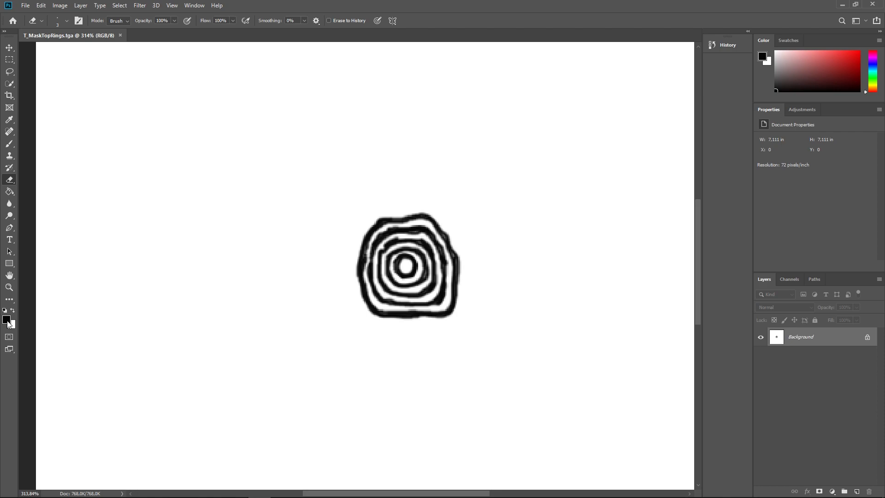
left_click(7, 320)
left_click_drag(321, 226, 318, 236)
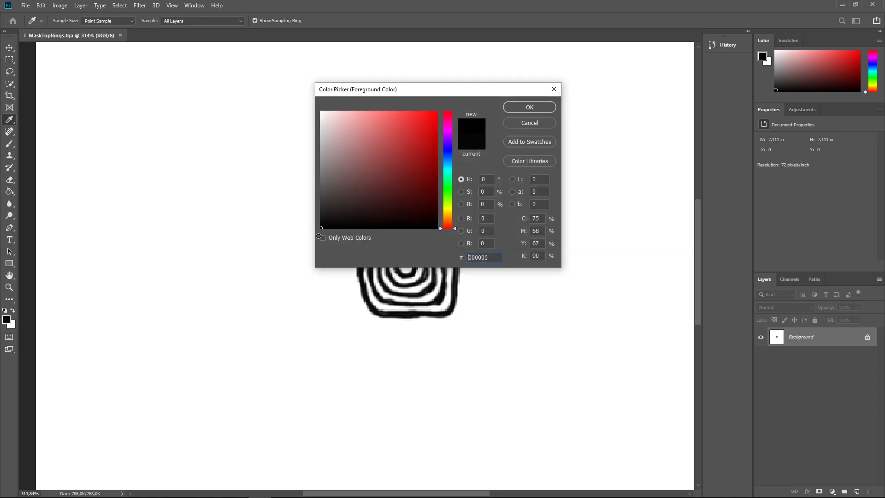
left_click(519, 106)
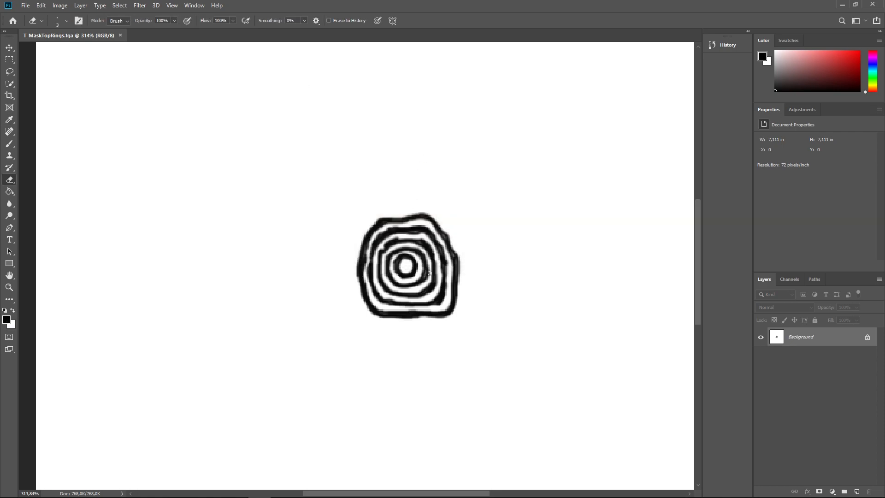
left_click(426, 274)
left_click(9, 143)
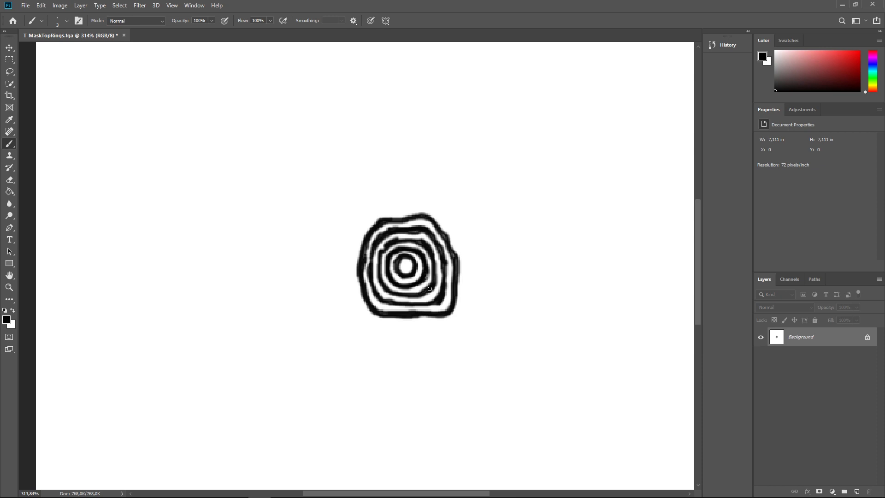
Step: Paint over the existing concentric rings in black to thicken and even out their lines
left_click_drag(382, 285, 377, 267)
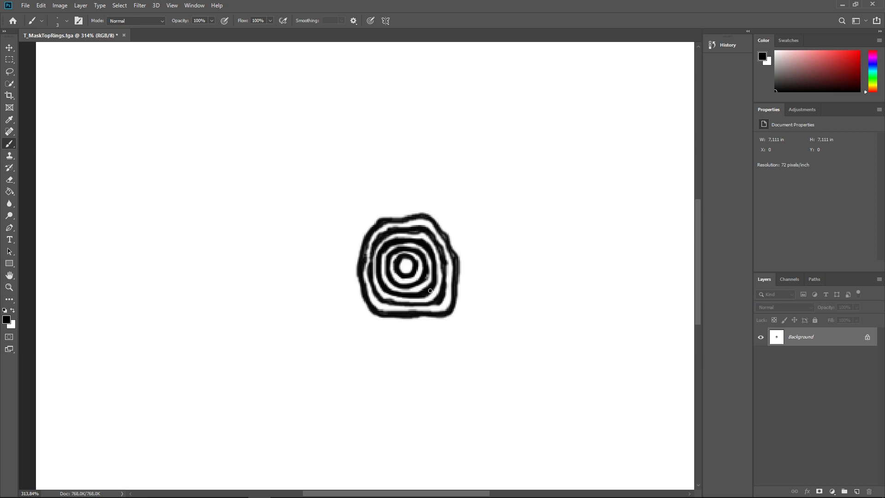
left_click_drag(416, 304, 436, 302)
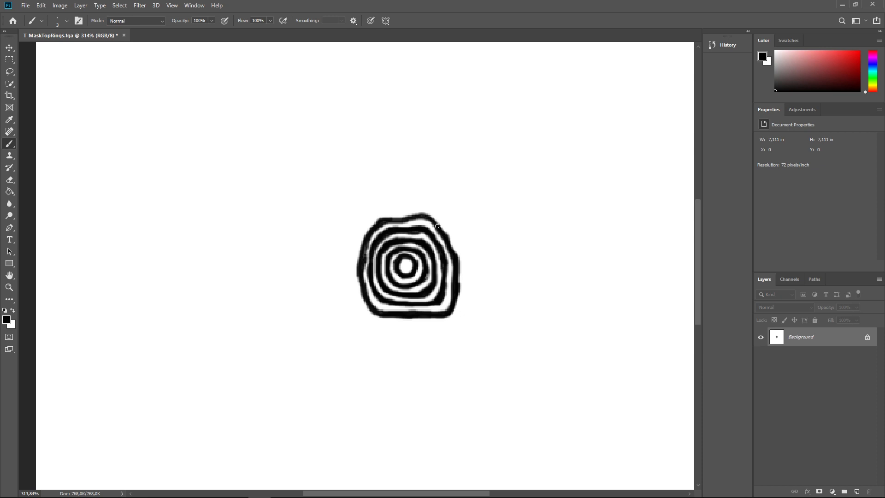
left_click_drag(412, 216, 393, 219)
Step: Paint an additional thick black ring around the outermost existing ring and save the mask
mouse_move(354, 252)
left_mouse_down()
mouse_move(352, 284)
mouse_move(367, 319)
mouse_move(451, 325)
mouse_move(465, 308)
mouse_move(468, 255)
mouse_move(454, 228)
mouse_move(422, 203)
mouse_move(372, 209)
mouse_move(354, 249)
left_mouse_up()
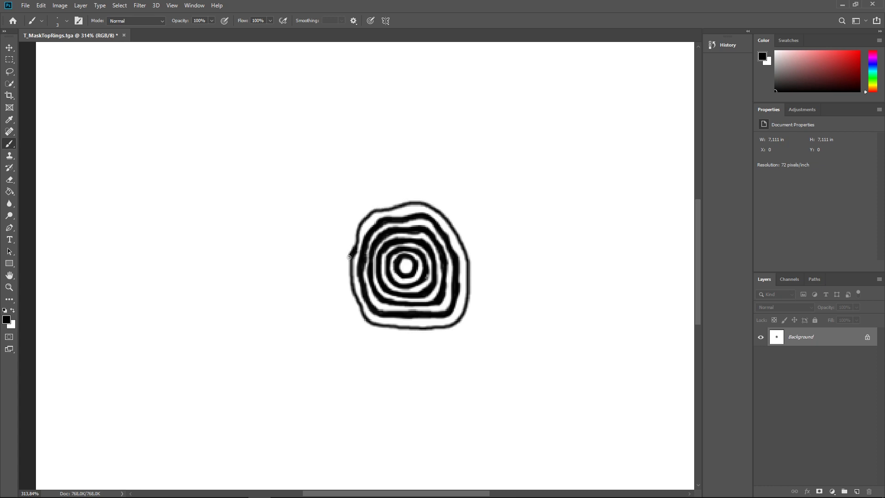
mouse_move(348, 264)
left_mouse_down()
mouse_move(361, 318)
mouse_move(358, 310)
mouse_move(417, 333)
mouse_move(438, 329)
mouse_move(460, 321)
mouse_move(471, 297)
mouse_move(460, 325)
left_mouse_up()
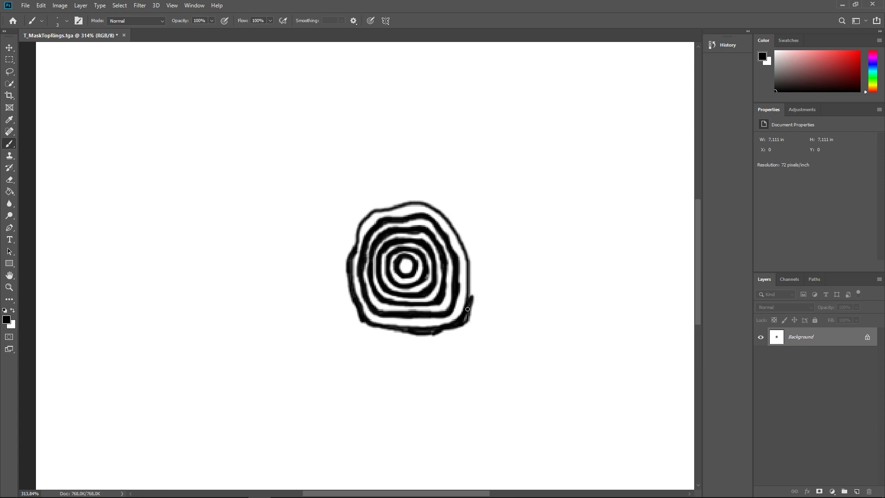
mouse_move(472, 288)
left_mouse_down()
mouse_move(470, 259)
mouse_move(470, 295)
left_mouse_up()
left_click_drag(463, 243, 456, 227)
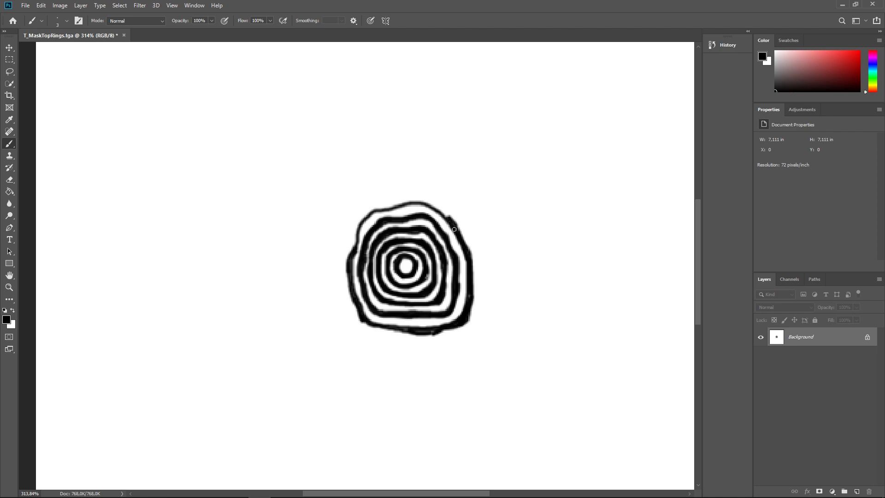
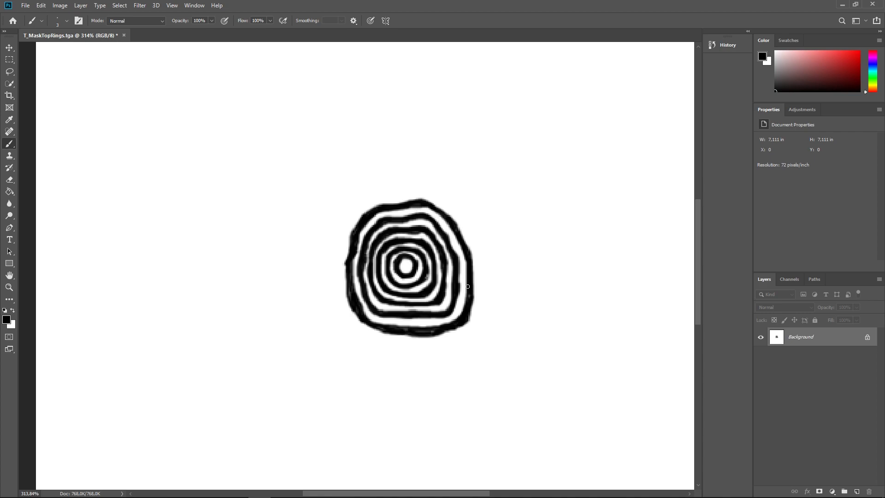
left_click(25, 5)
left_click(37, 98)
Step: Return to Unreal Editor, reimport the changed T_MaskTopRings texture and trigger Update on BP_CloudscapeSeasons
key("alt+Tab")
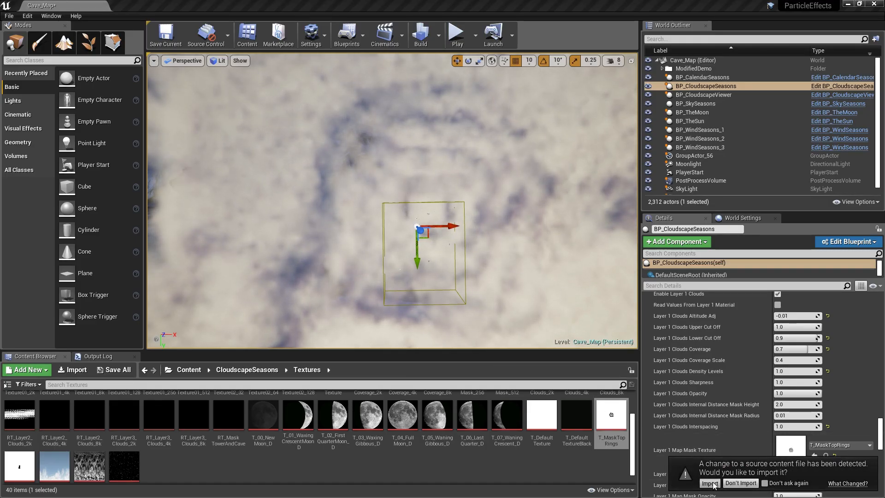
left_click(709, 483)
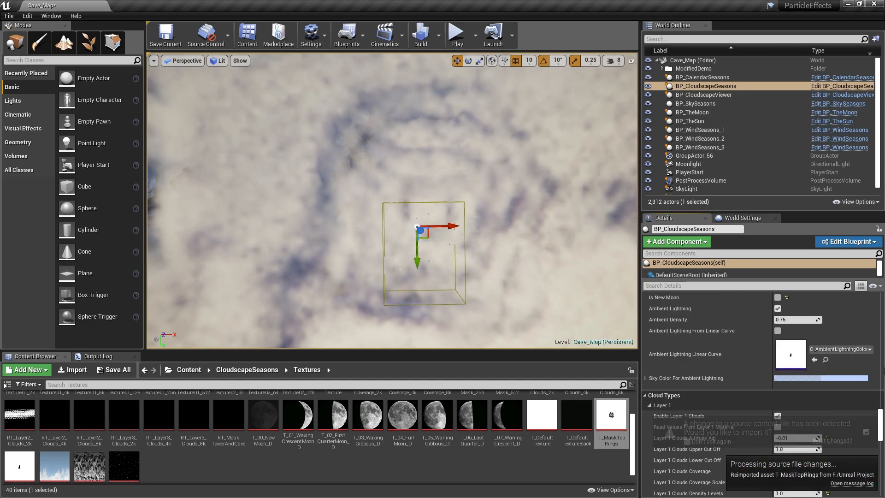
left_click(778, 365)
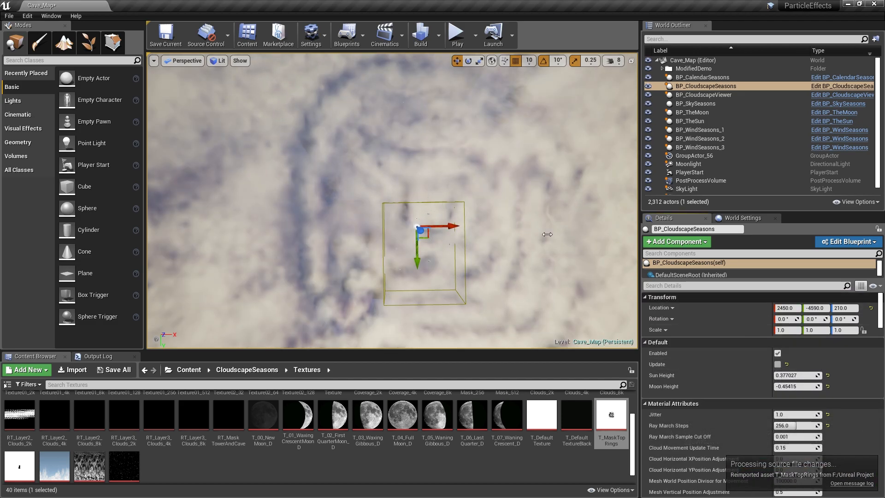
Step: Inspect the updated clouds from above, play the level to look up past the tower, and end the session
key("w")
right_click_drag(392, 201, 468, 198)
right_click_drag(465, 134, 465, 134)
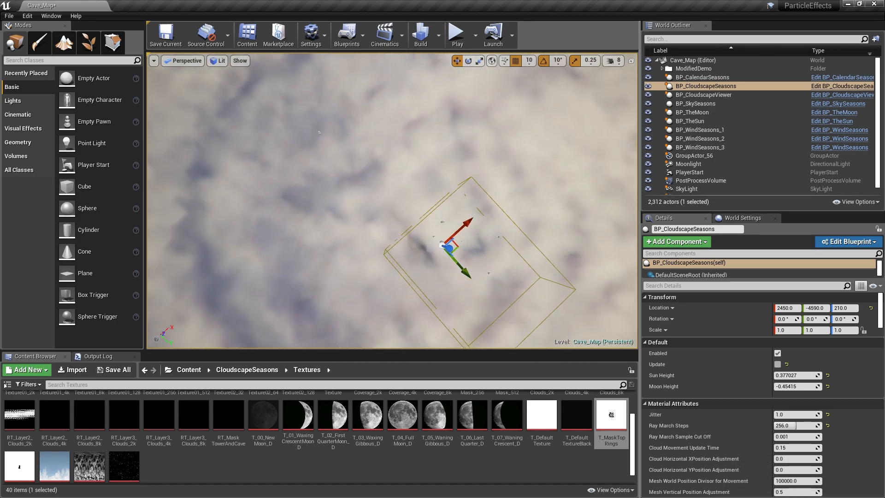
left_click(456, 39)
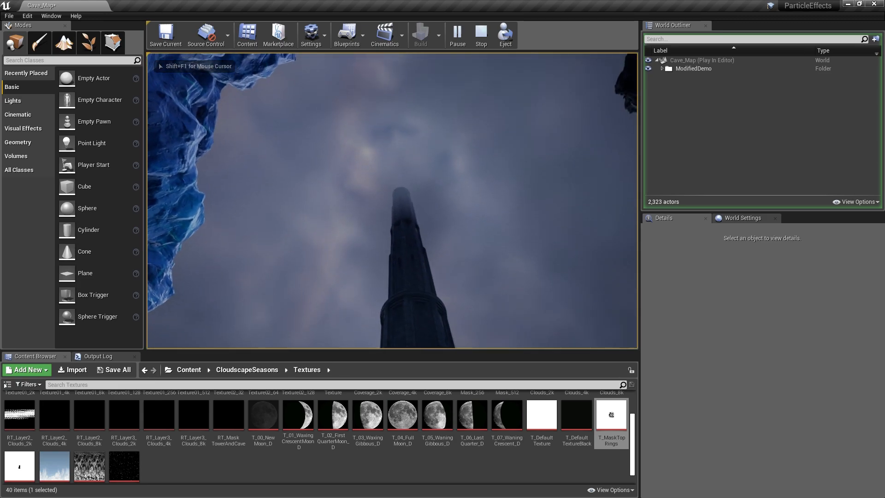
key("Escape")
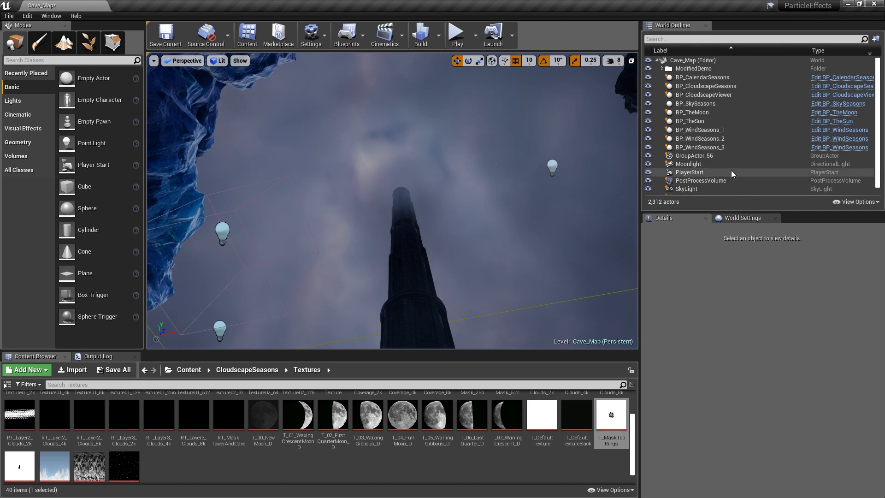
Step: Set the Cloud Coverage Resolution of BP_CloudscapeSeasons to 4096
left_click(705, 86)
scroll(795, 389, "down", 5)
scroll(794, 388, "down", 3)
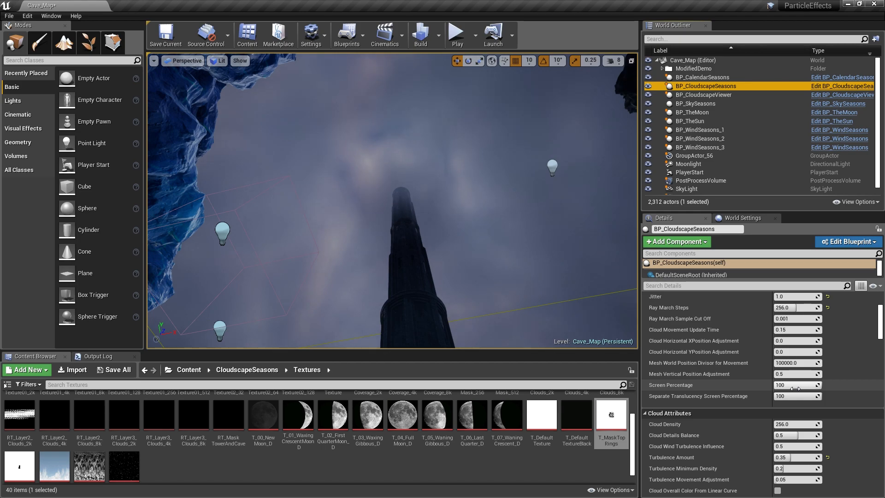
scroll(794, 389, "down", 10)
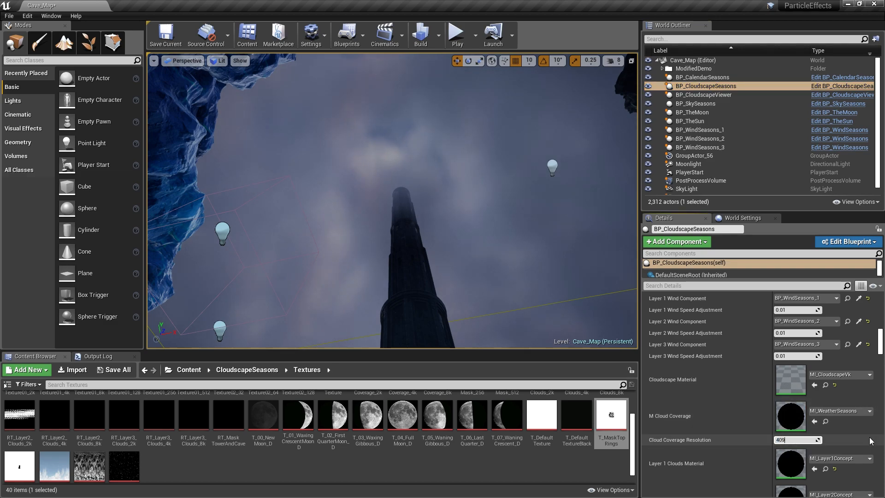
key("Return")
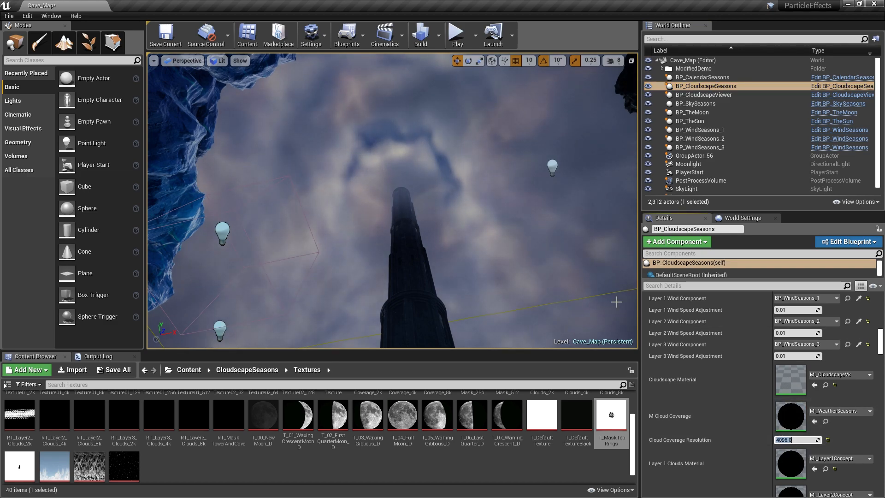
Step: Examine the ringed clouds around the tower, first from below and from high above the cloud layer
right_click_drag(392, 193, 394, 221)
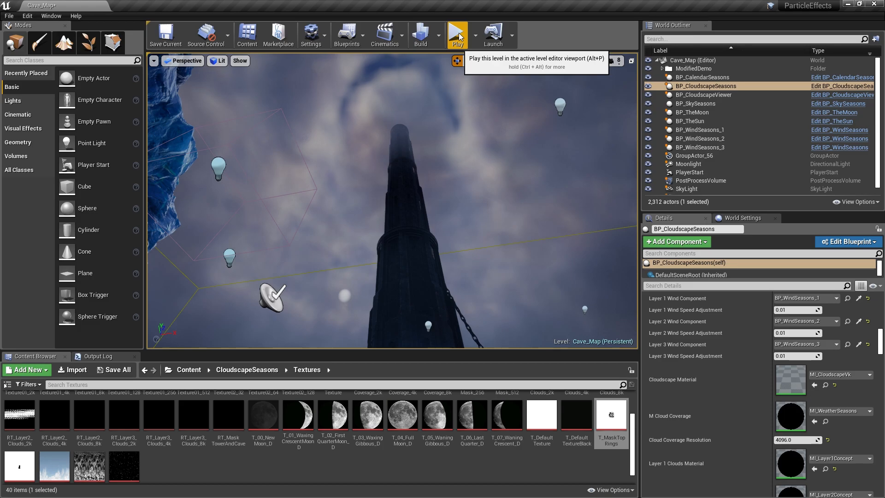
right_click_drag(406, 162, 493, 272)
key("s")
key("w")
key("s")
key("w")
key("a")
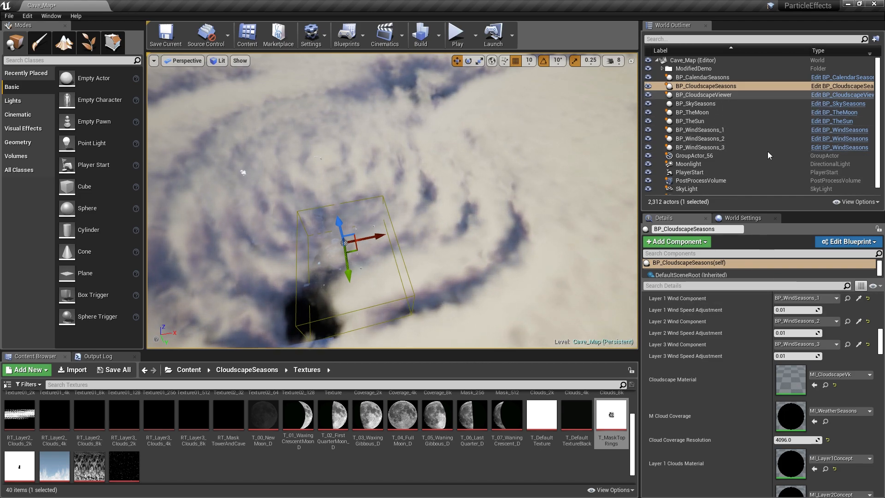
Step: Set the Layer 1 Clouds Lower Cut Off of BP_CloudscapeSeasons to 0.8
left_click_drag(880, 342, 879, 416)
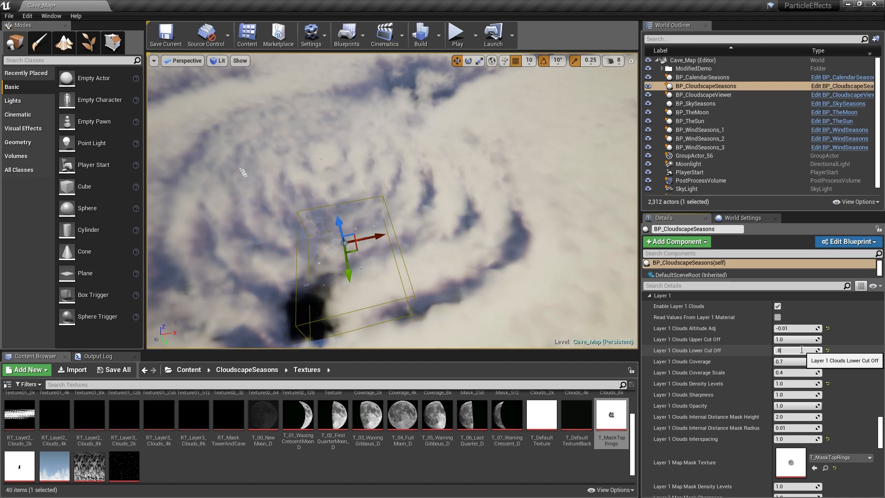
key("Return")
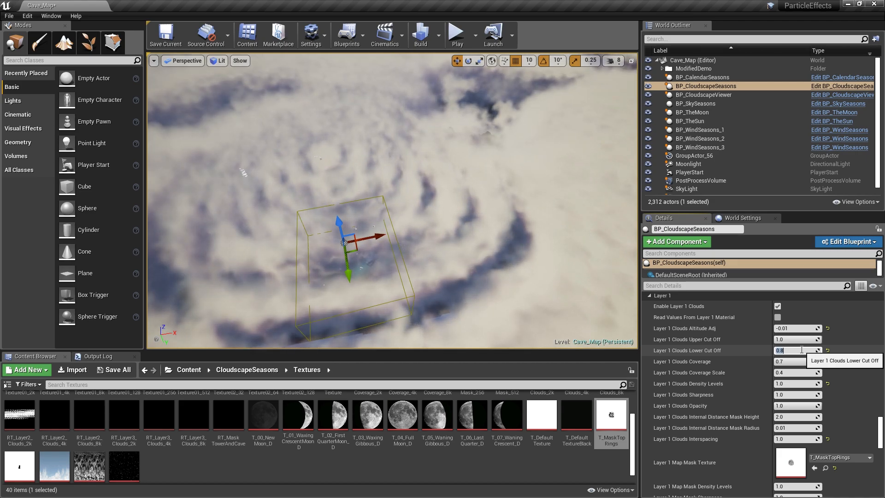
mouse_move(487, 221)
right_mouse_down()
mouse_move(483, 208)
mouse_move(494, 231)
right_mouse_up()
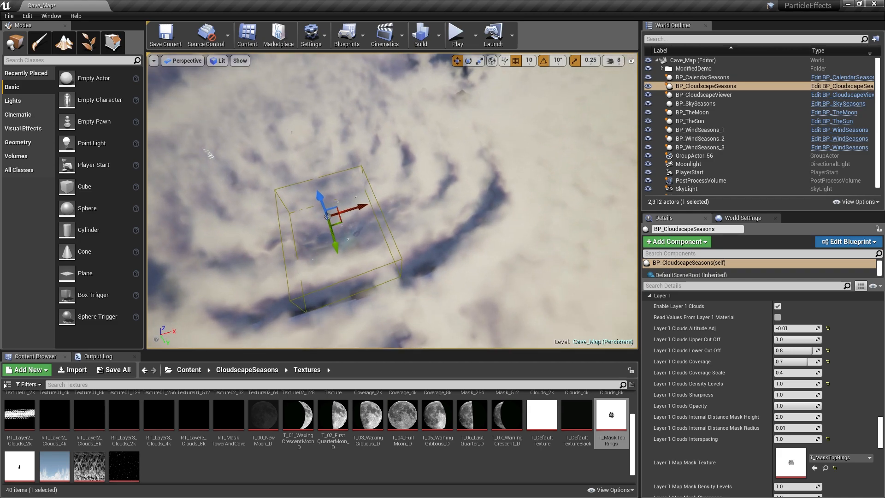
Step: Play the level, look up past the tower at the cloud rings while moving sideways, and end the session
left_click(456, 35)
left_click(421, 150)
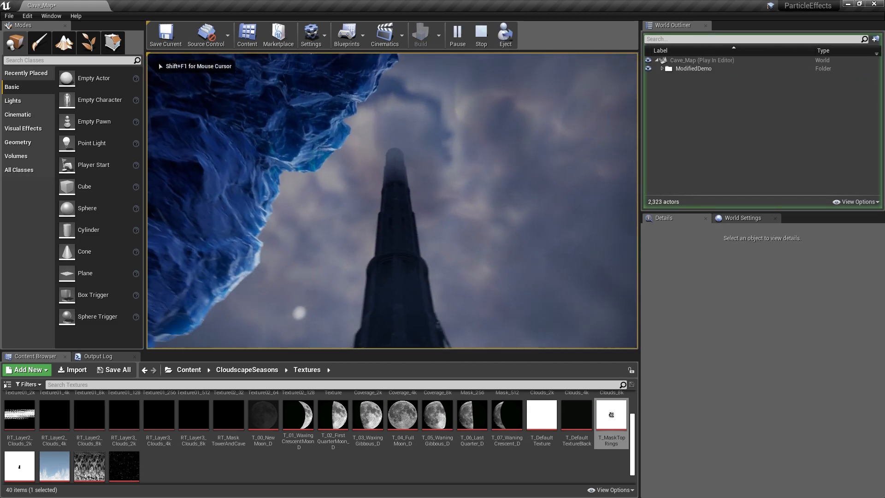
key("d")
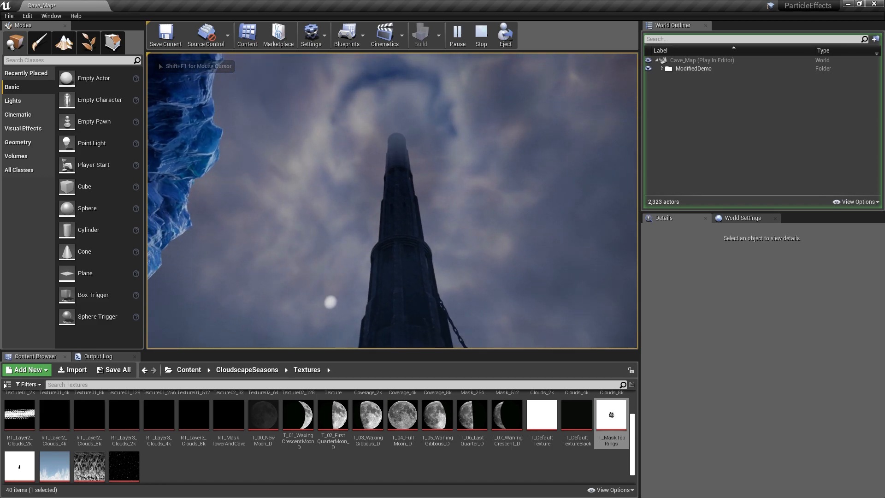
key("Escape")
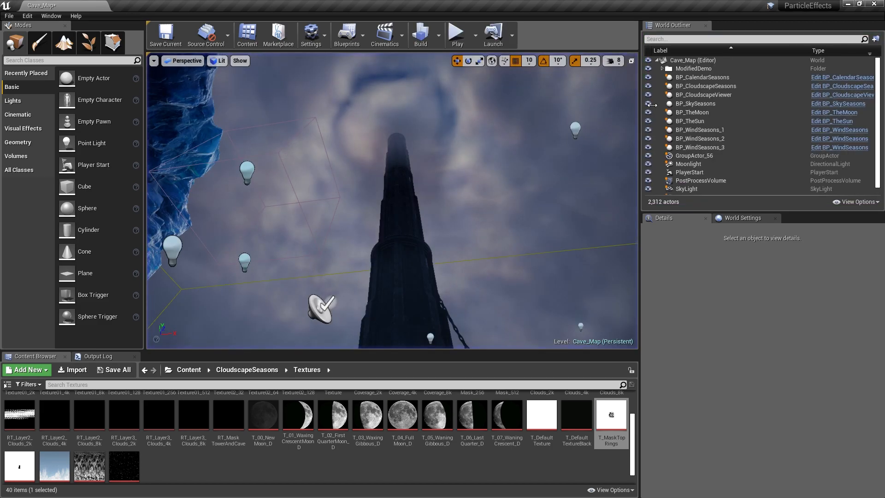
Step: Reset the A value of Sunlight Color & Intensity on BP_CloudscapeSeasons to its default
left_click(710, 86)
left_click_drag(882, 432, 882, 388)
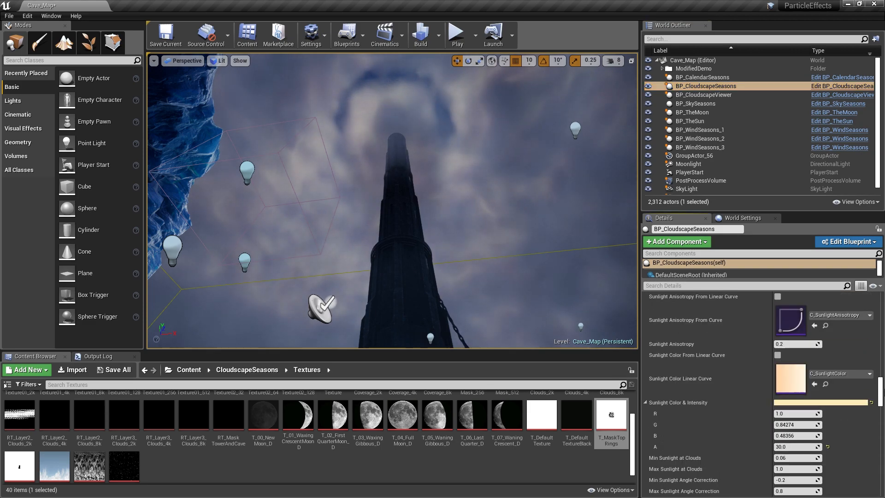
left_click(827, 446)
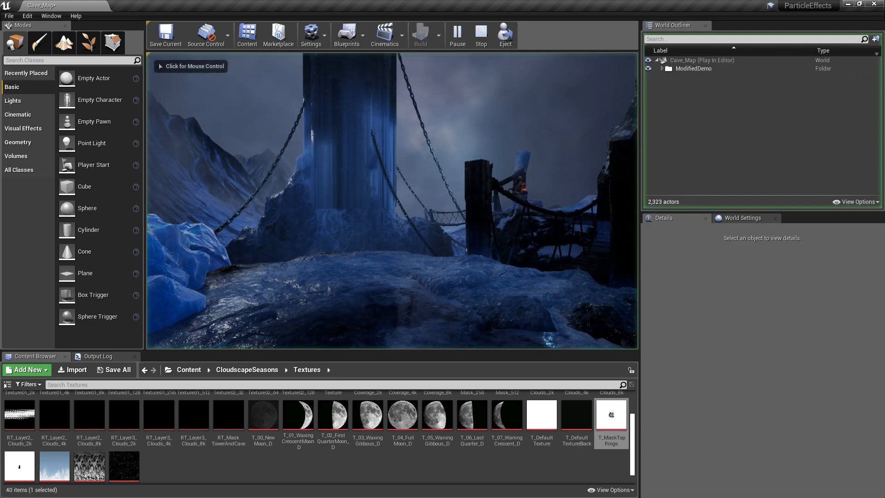
Step: Check the sunlight on the clouds above the tower during play and end the session
left_click(439, 179)
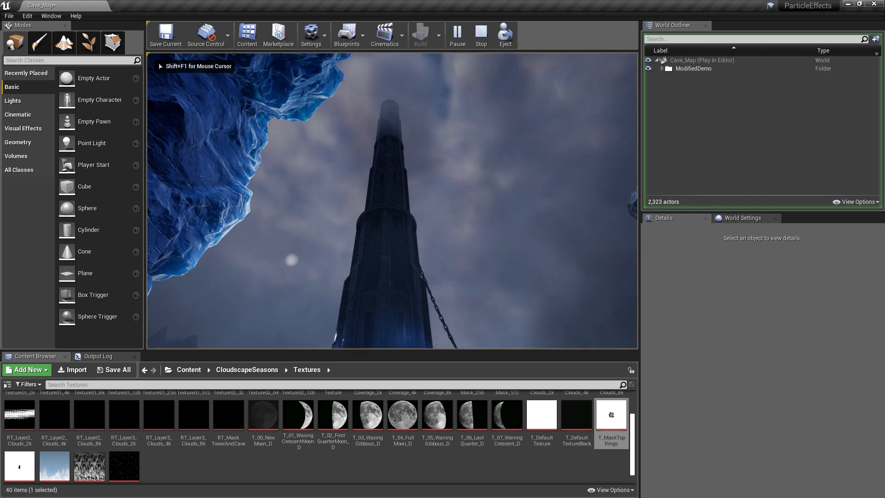
key("d")
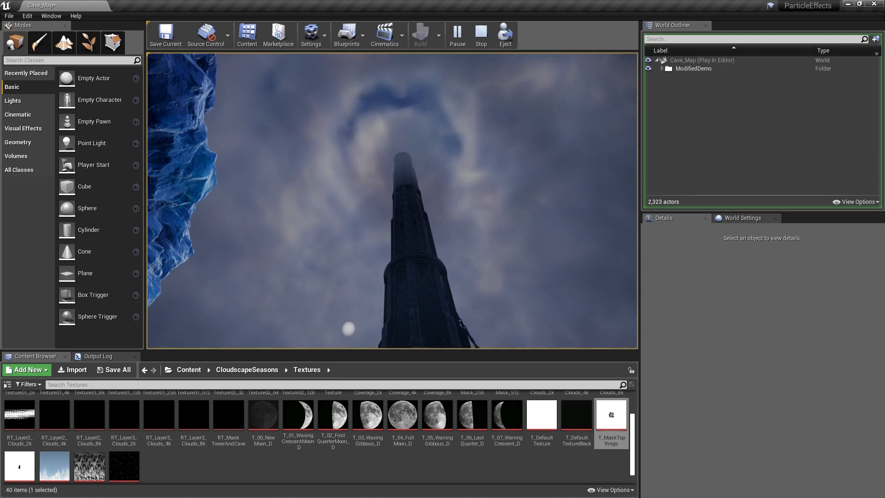
key("Escape")
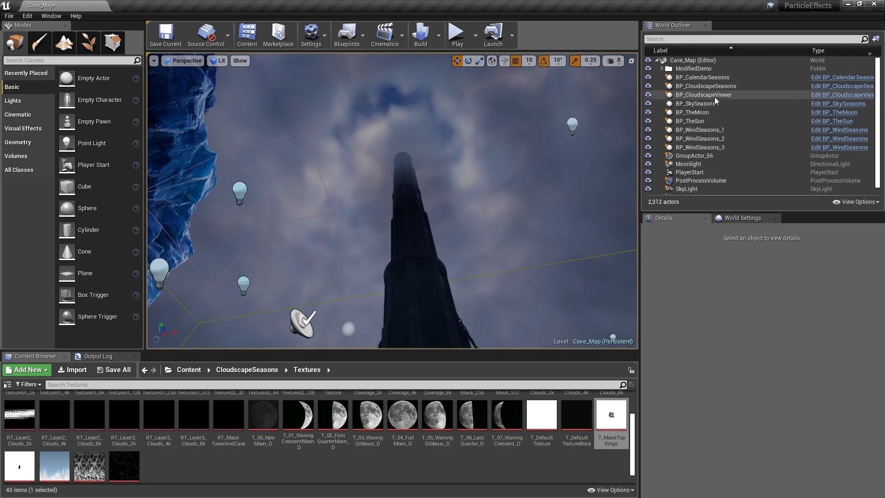
Step: Set the Layer 1 Clouds Coverage of BP_CloudscapeSeasons to 0.85
left_click(706, 86)
left_click_drag(883, 386, 883, 433)
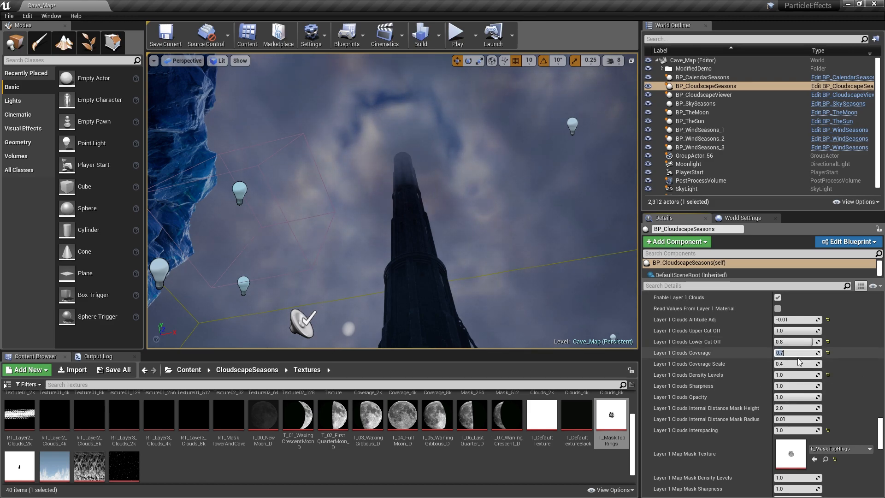
type("5")
key("Return")
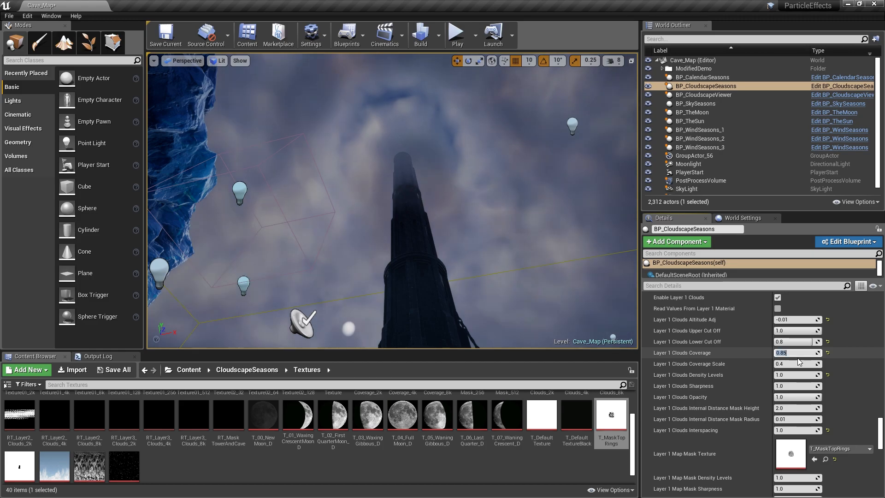
Step: Play the level to examine the cloud coverage above the tower, and end the session
right_click_drag(448, 198, 450, 257)
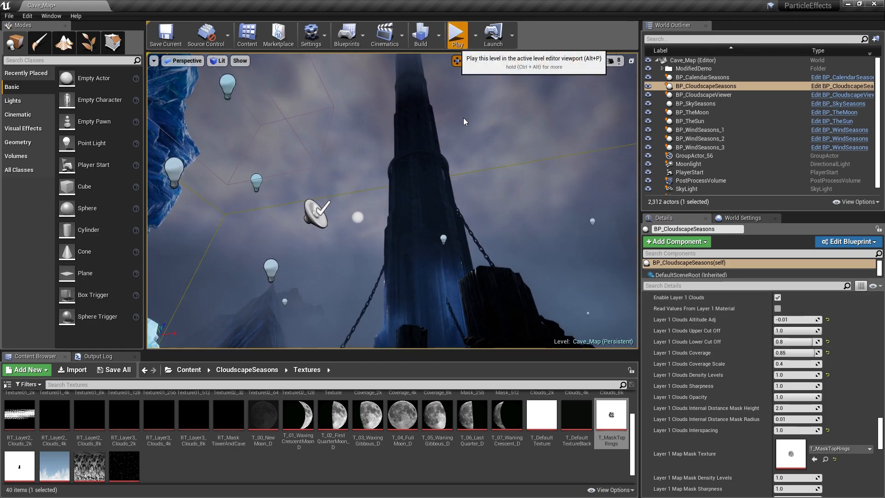
left_click(457, 33)
left_click(463, 154)
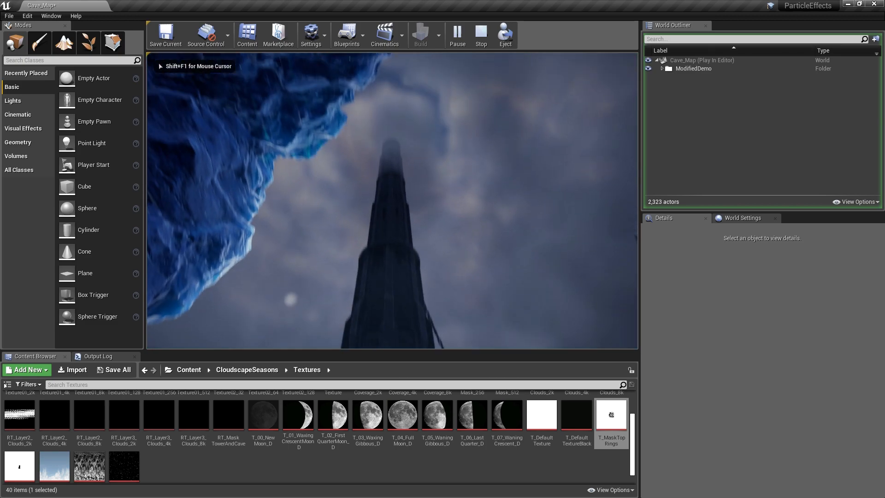
key("d")
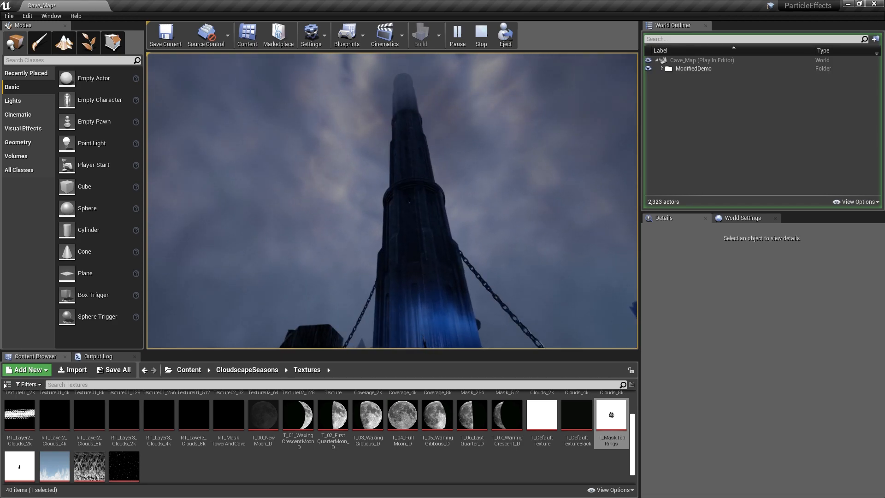
key("Escape")
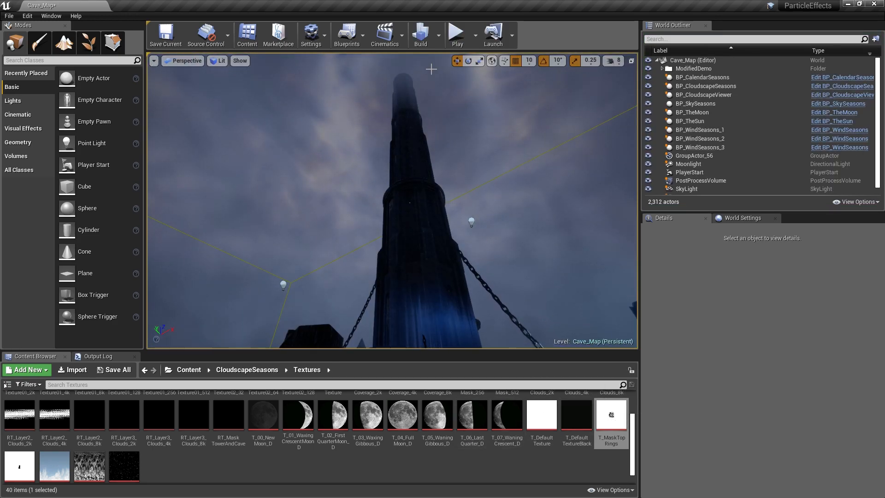
Step: Move the view back into the cave, play the level to examine the clouds above the tower, and end the session
right_click_drag(390, 204, 374, 258)
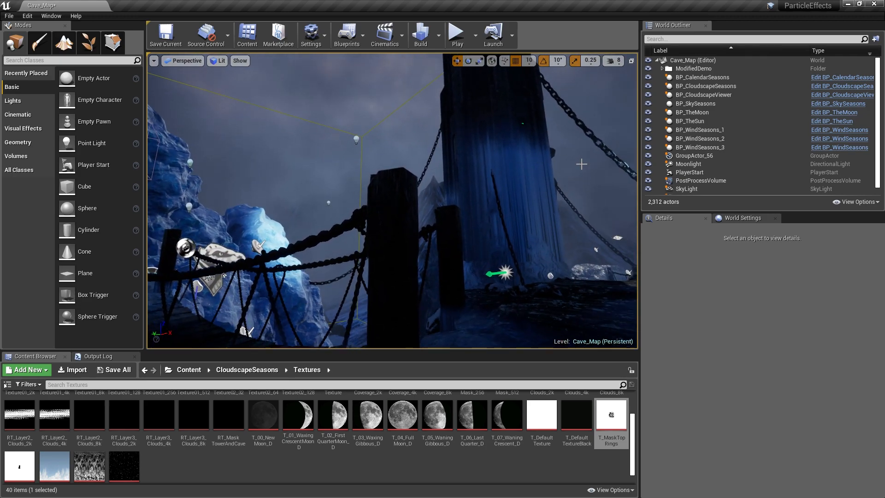
right_click_drag(493, 173, 295, 185)
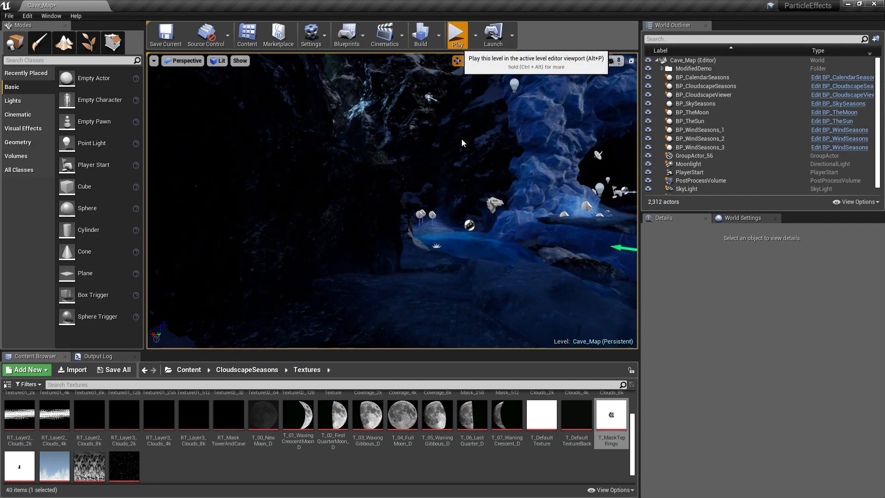
left_click(457, 34)
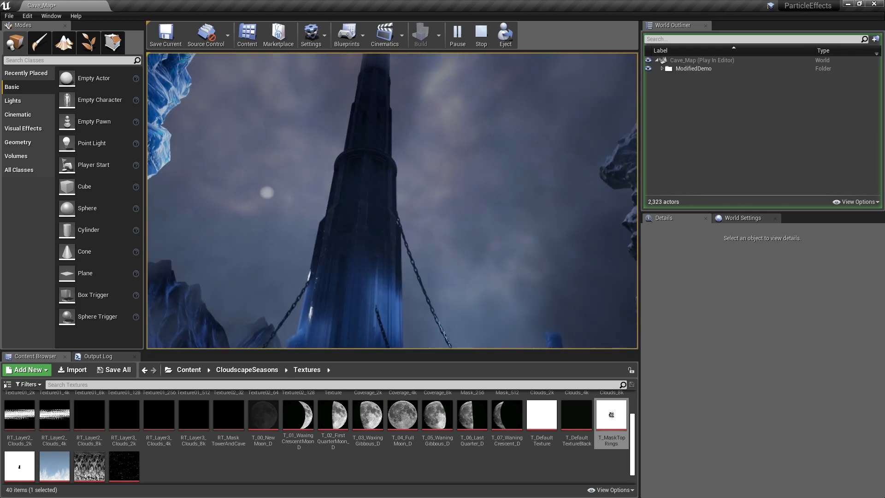
key("Escape")
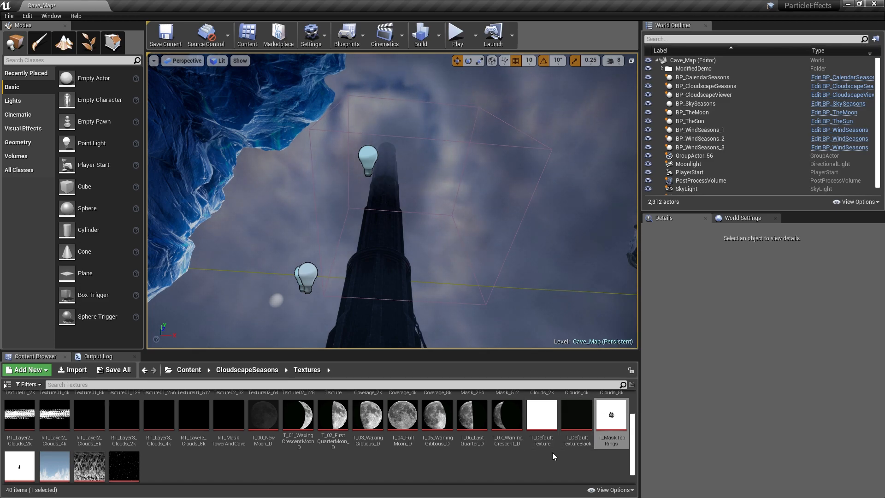
Step: Switch to Photoshop, check the image size of T_MaskTopRings.tga without changing it, and activate the Brush tool
key("alt+Tab")
left_click(60, 6)
left_click(87, 74)
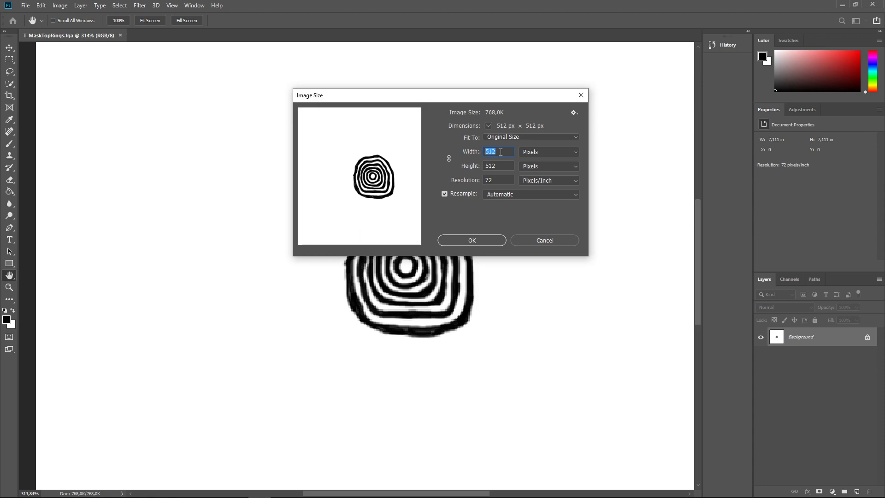
left_click(581, 96)
key("b")
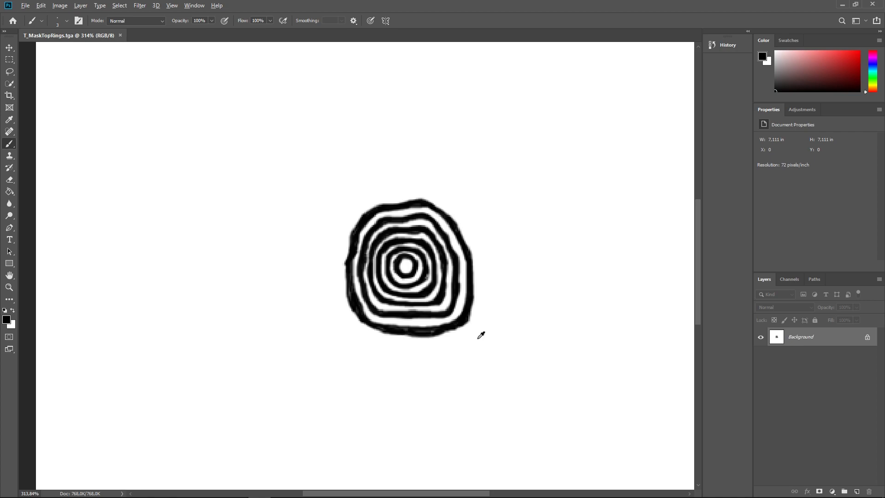
key("alt+Tab")
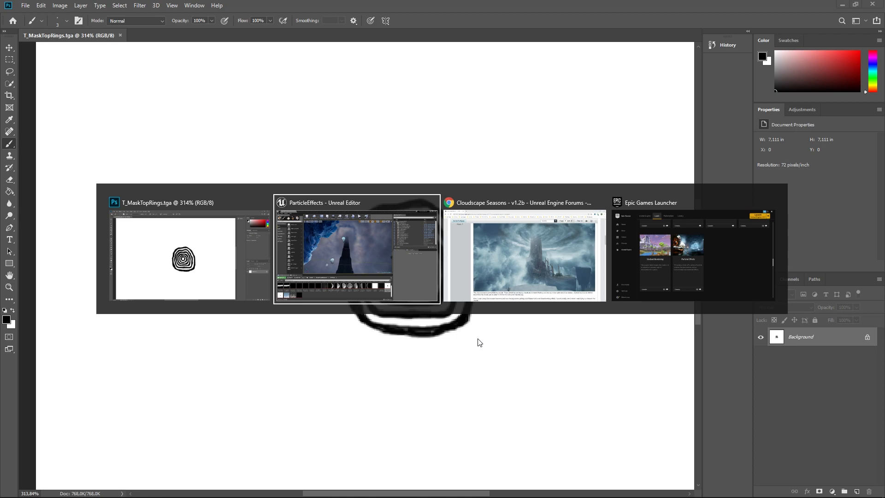
key("alt+Tab")
key("alt+Tab")
key("alt+Tab")
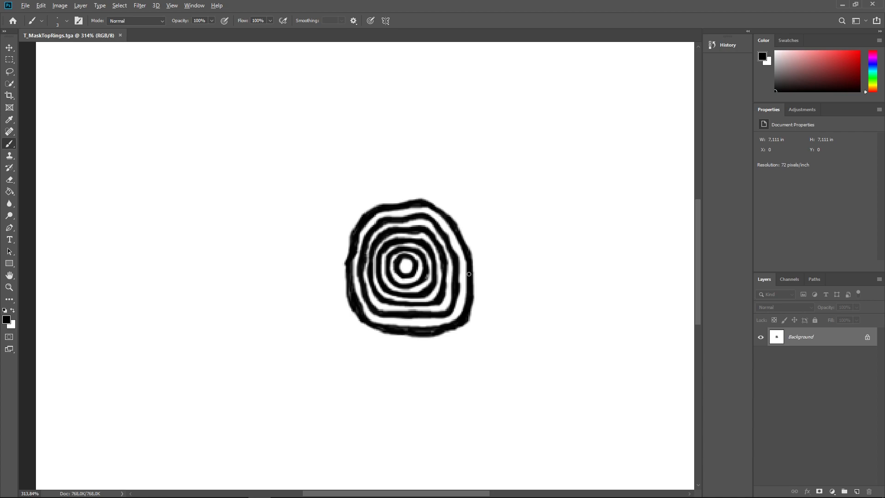
key("alt+Tab")
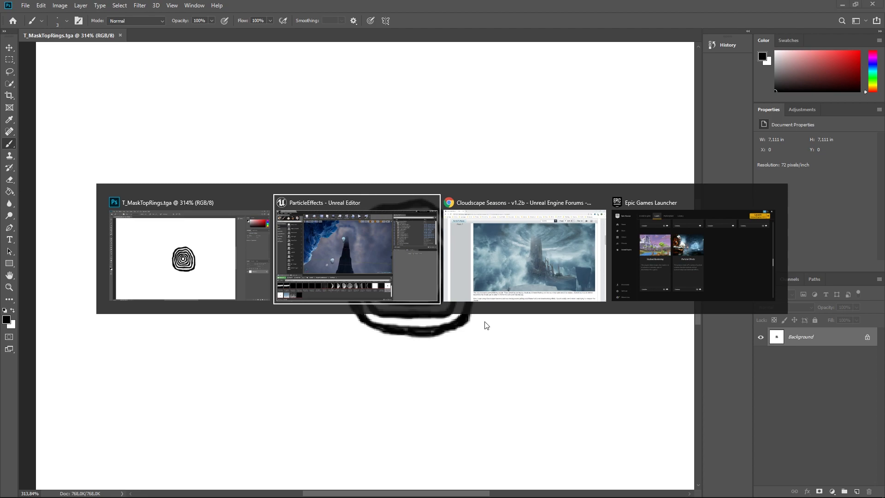
key("Tab")
key("Tab")
key("Tab")
key("Tab")
key("Tab")
key("Tab")
key("Tab")
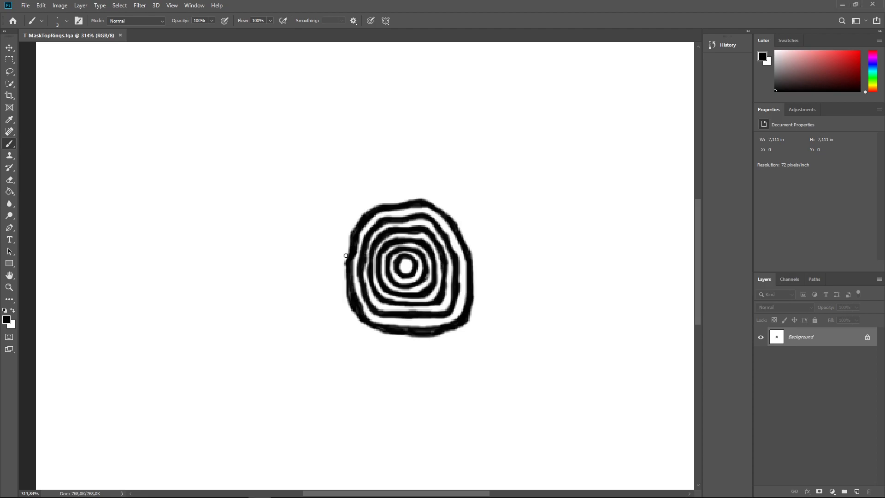
Step: Resize the ring mask image to 4096 × 4096 pixels
left_click(60, 6)
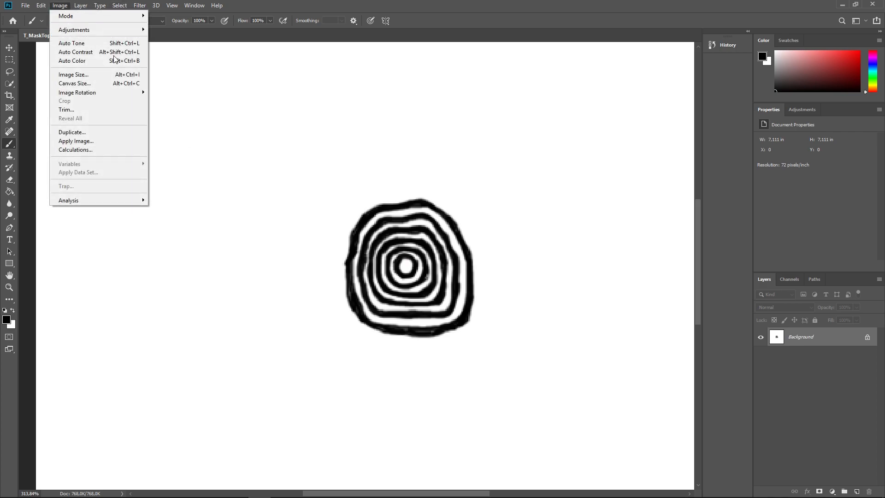
left_click(74, 74)
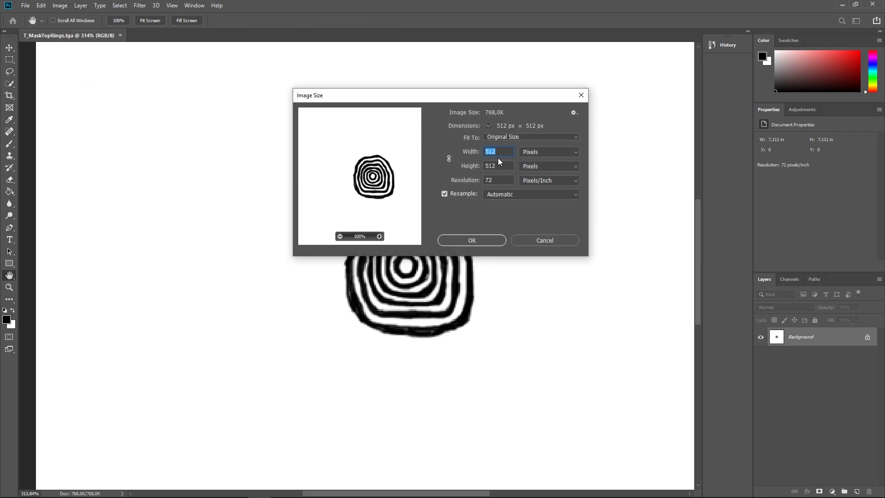
type("4096")
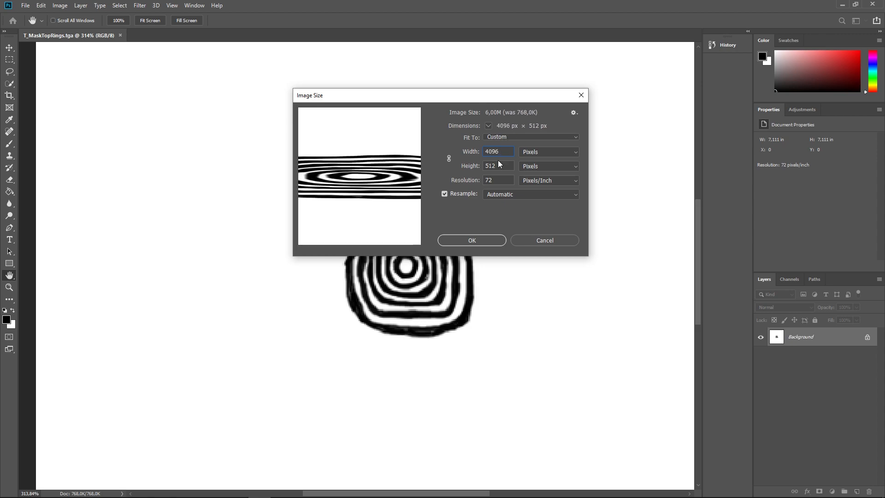
left_click(471, 166)
type("4096")
key("Return")
Step: Look over the enlarged canvas and save T_MaskTopRings.tga at its new size
scroll(459, 227, "left", 10, "ctrl")
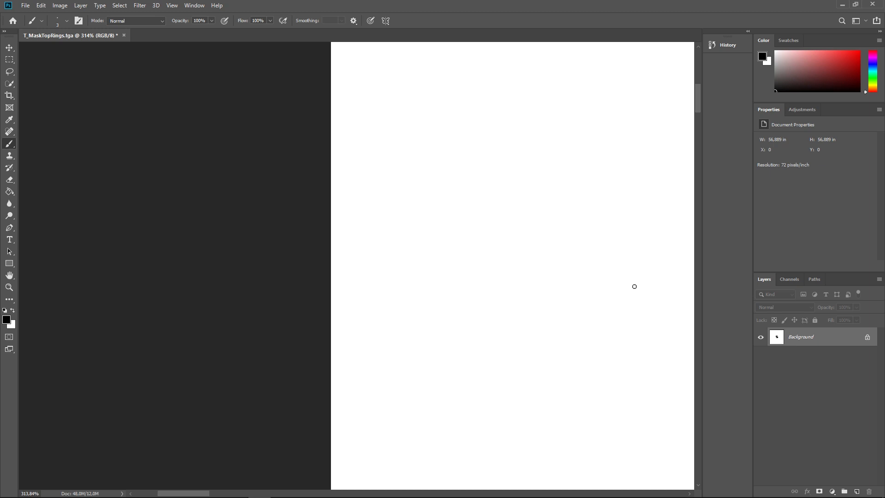
scroll(552, 259, "up", 2)
scroll(500, 196, "down", 2)
scroll(502, 201, "up", 15)
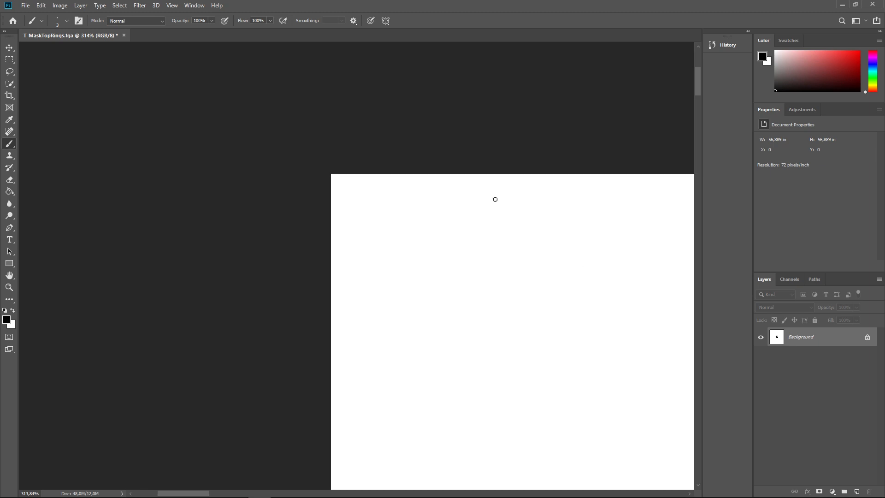
scroll(484, 201, "down", 1)
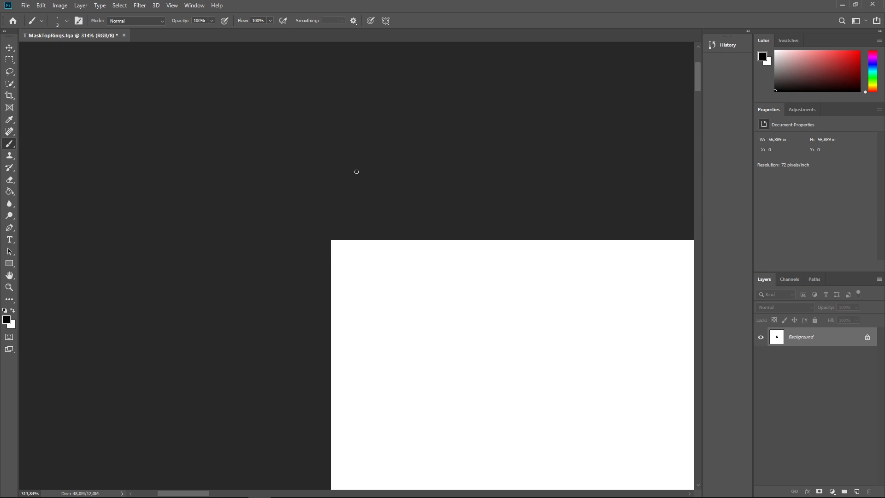
left_click_drag(697, 83, 698, 114)
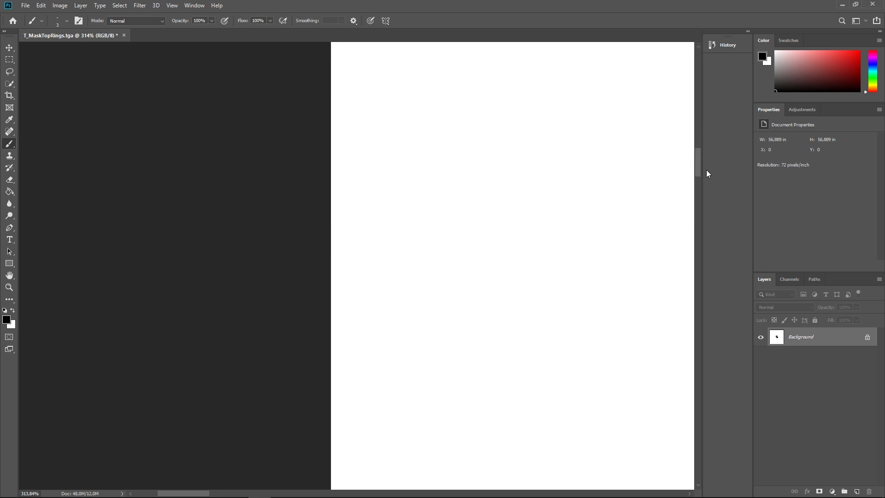
left_click(26, 5)
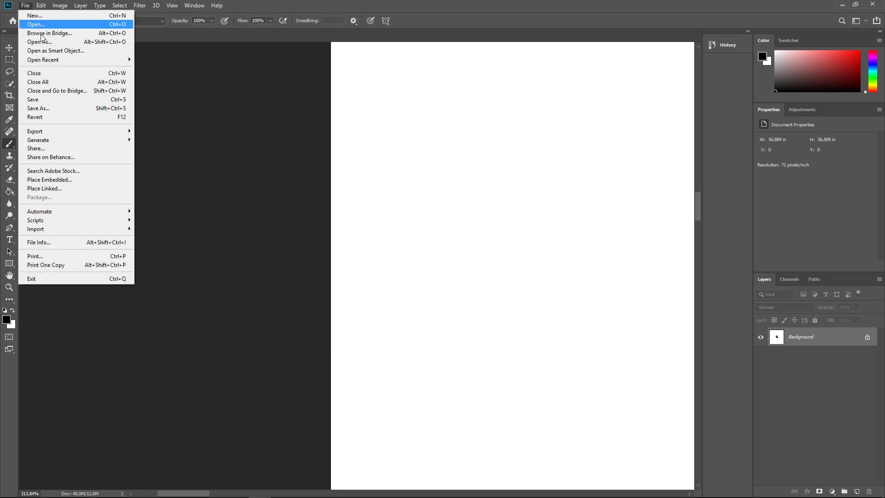
left_click(47, 109)
Step: Fit the entire ring mask image on screen
left_click(63, 9)
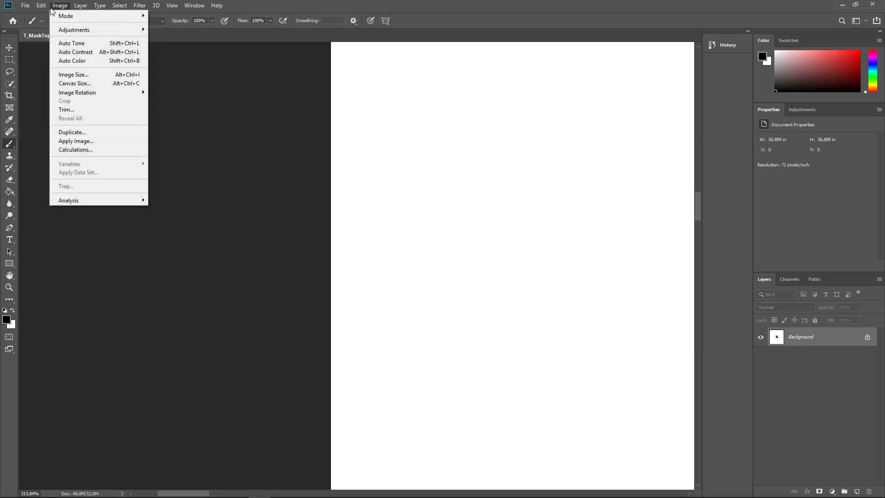
mouse_move(140, 8)
mouse_move(173, 8)
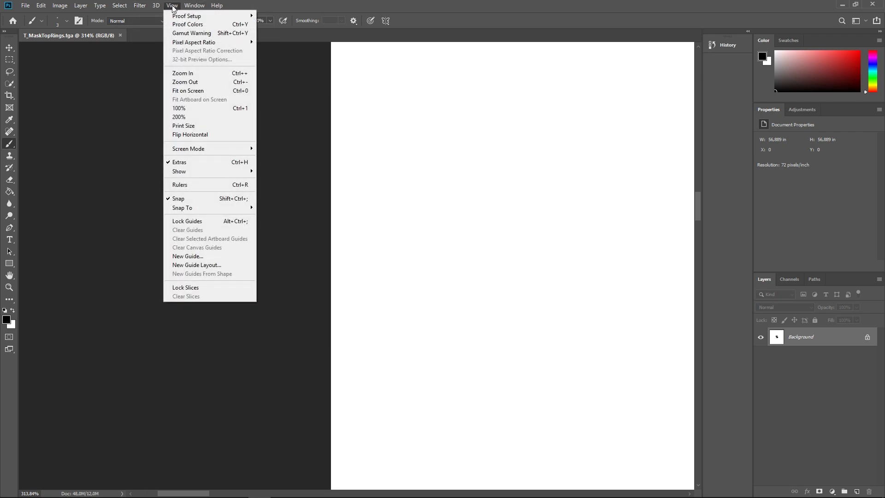
left_click(192, 108)
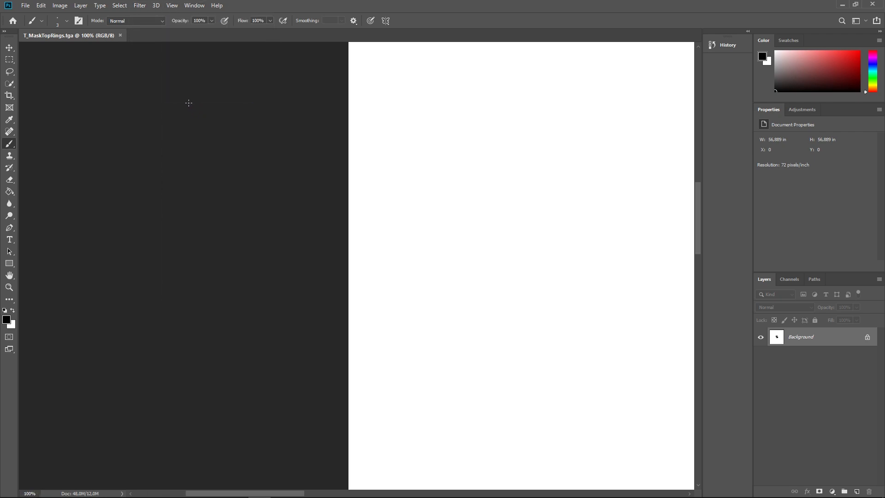
left_click(173, 7)
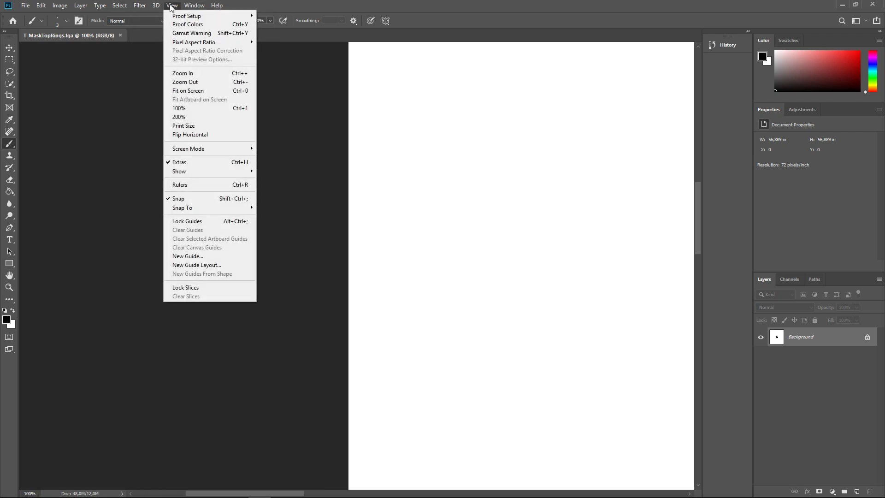
left_click(191, 91)
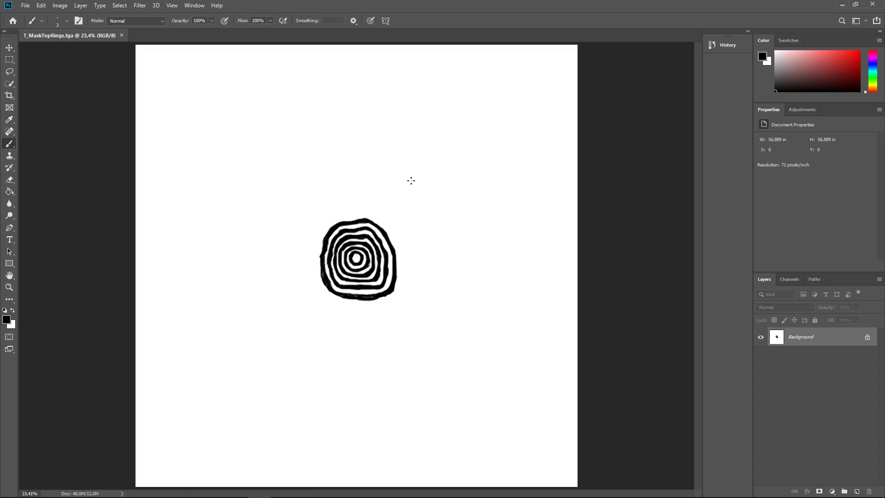
Step: Switch to Unreal Editor, reimport the changed T_MaskTopRings texture, and examine the clouds above the tower with BP_CloudscapeSeasons selected
key("alt+Tab")
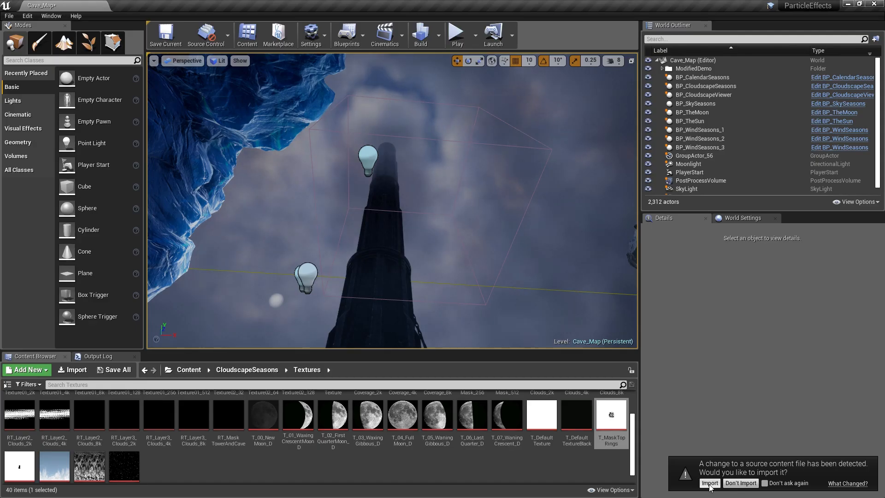
left_click(709, 483)
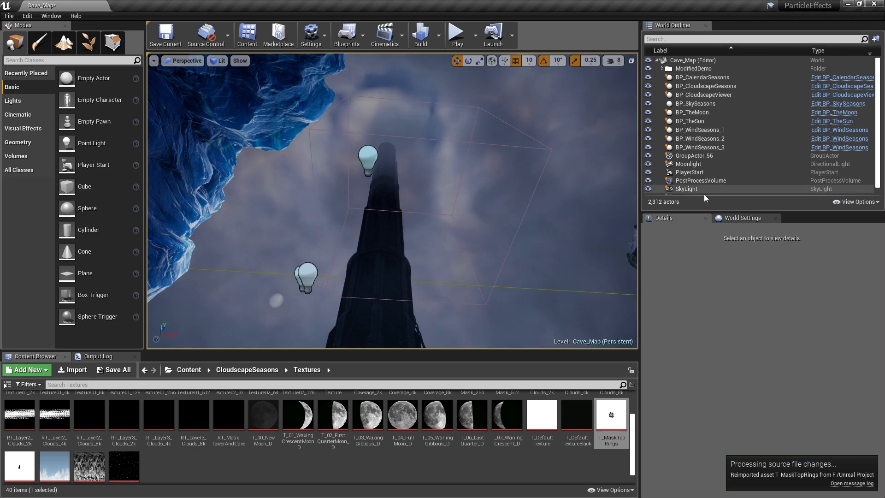
left_click(701, 87)
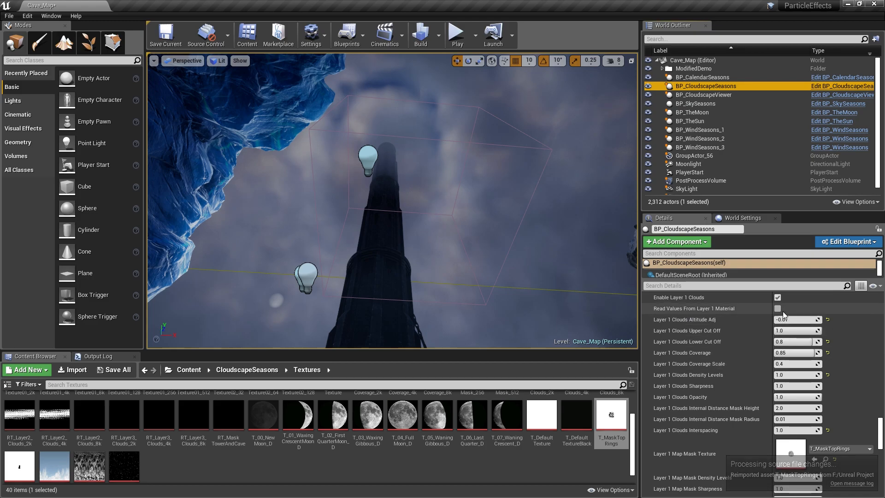
left_click_drag(881, 440, 879, 309)
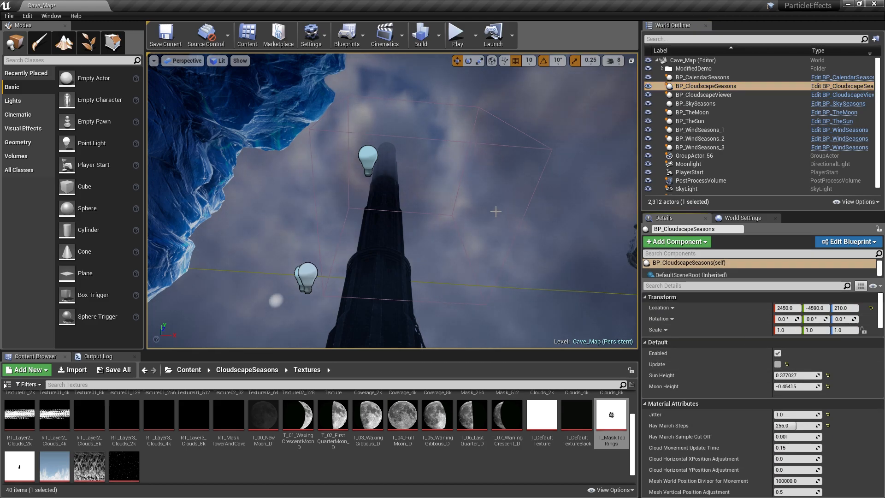
mouse_move(460, 218)
right_mouse_down()
mouse_move(482, 217)
mouse_move(442, 216)
right_mouse_up()
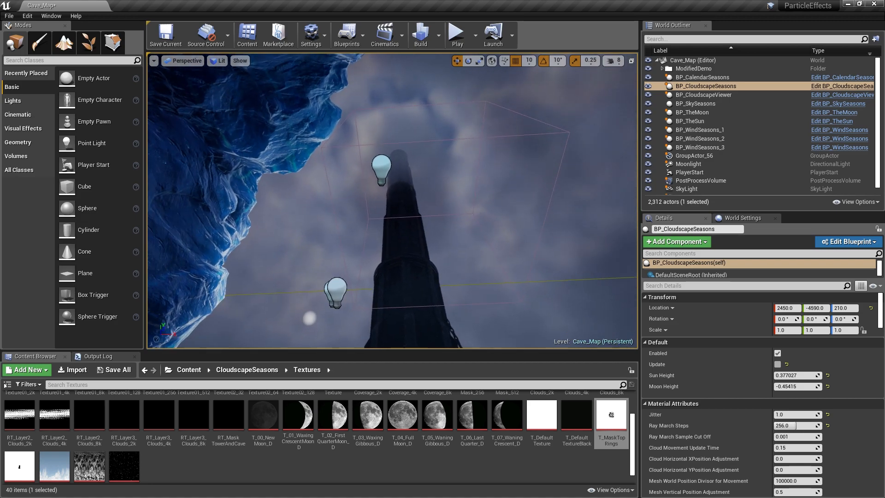
right_click_drag(396, 191, 409, 236)
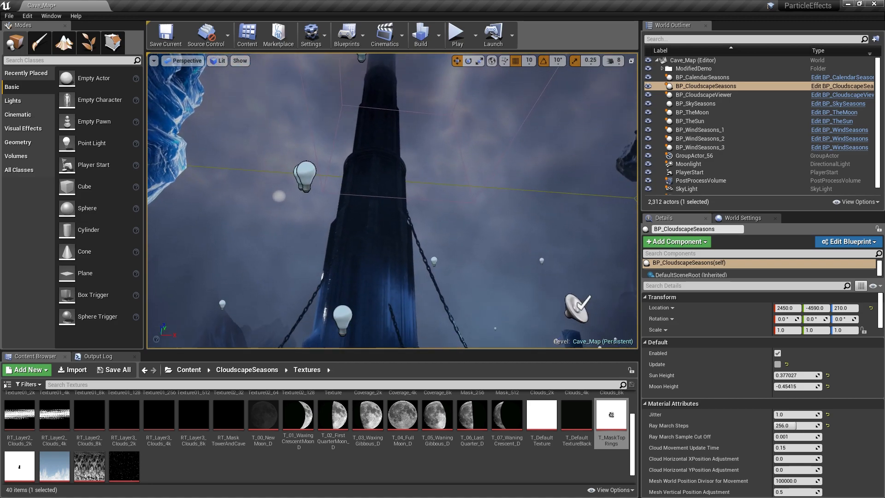
Step: Switch to Photoshop and paint black brush strokes over the lower-left part of the mask's outermost ring
key("alt+Tab")
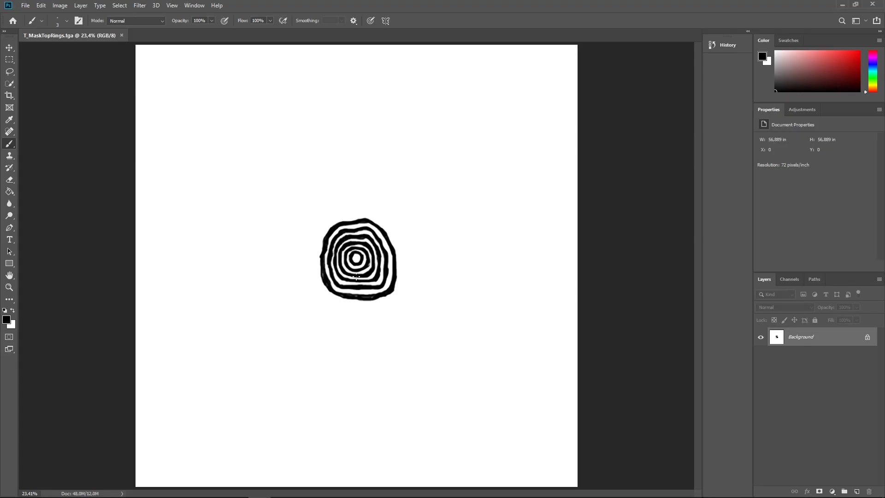
scroll(377, 263, "up", 8, "alt")
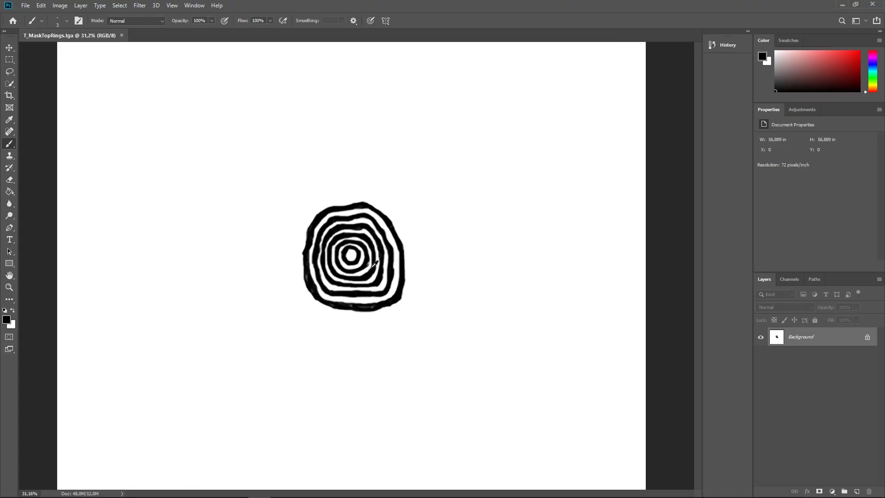
scroll(368, 267, "up", 1, "alt")
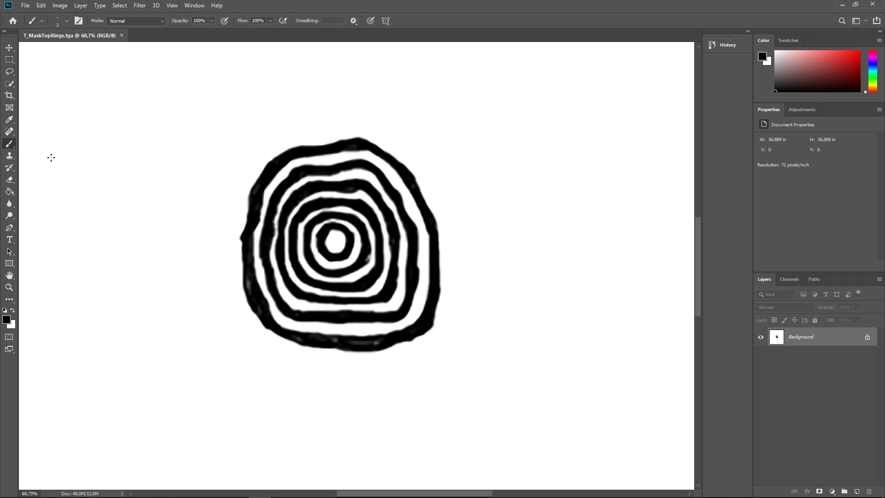
left_click_drag(246, 293, 246, 302)
left_click_drag(263, 306, 290, 330)
scroll(225, 214, "down", 2)
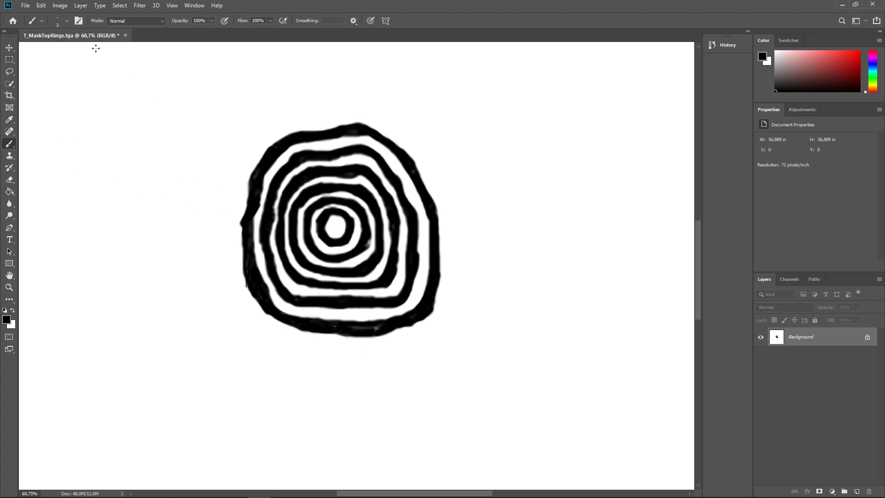
Step: Resize the ring mask image to 1024 × 1024 pixels and save the file
left_click(25, 6)
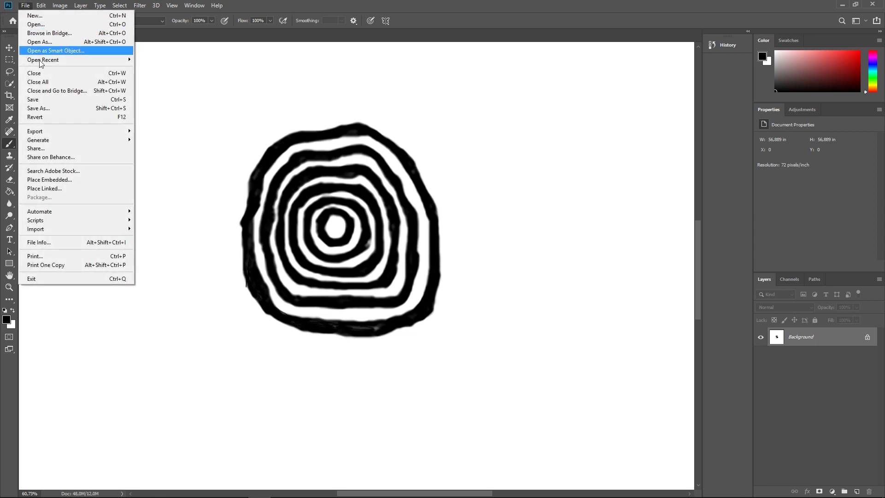
mouse_move(51, 4)
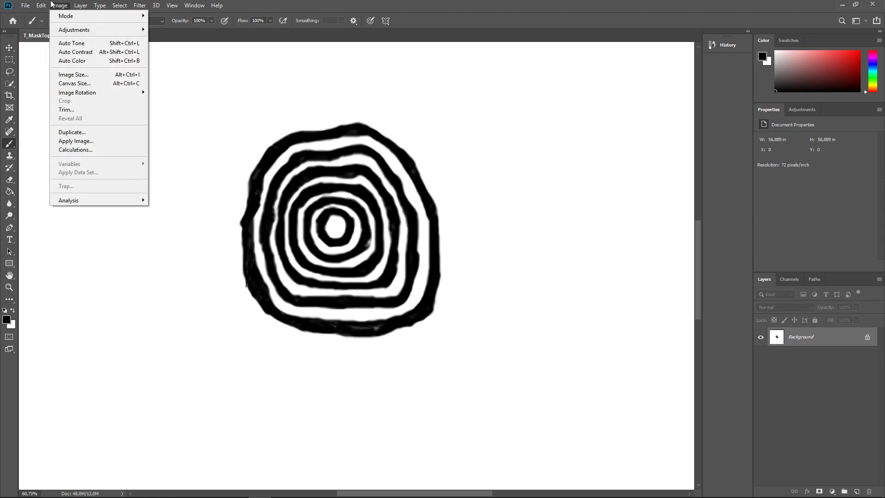
left_click(76, 75)
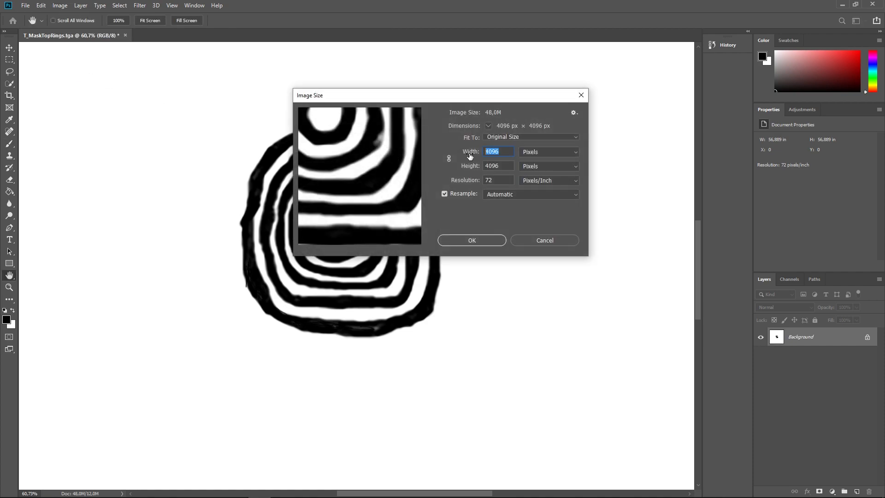
type("1024")
key("Tab")
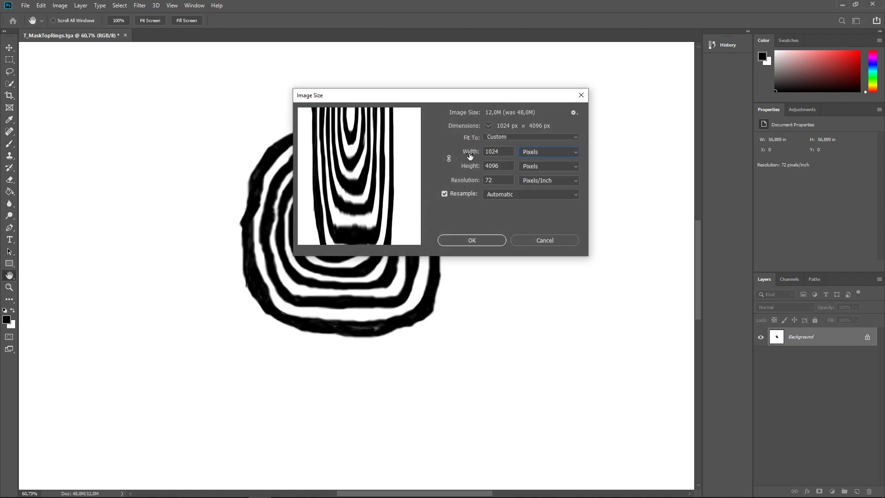
key("Tab")
type("1024")
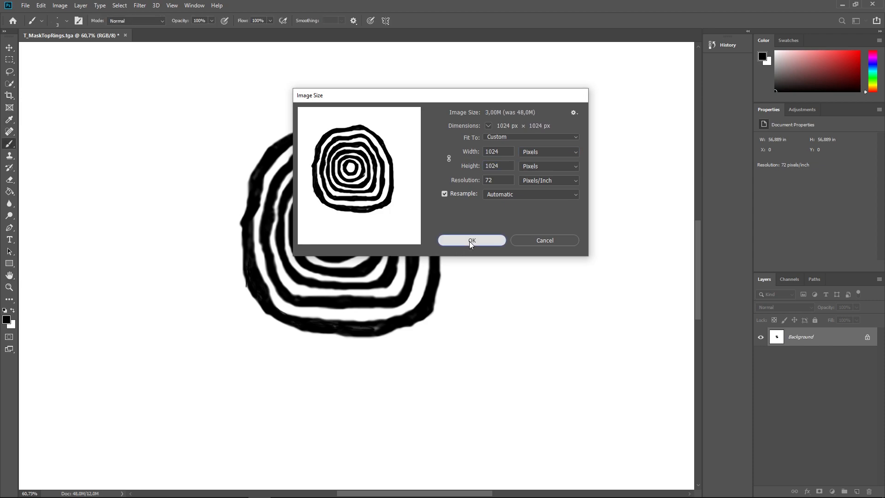
left_click(471, 240)
left_click(25, 5)
left_click(39, 101)
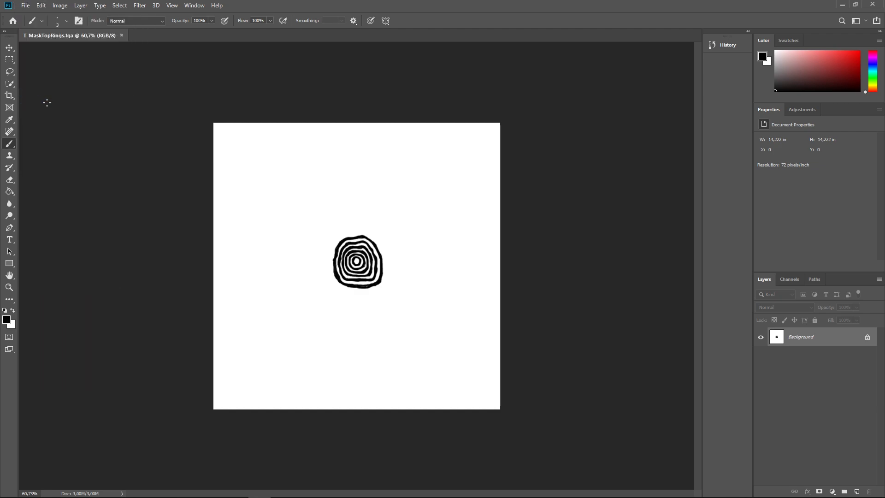
Step: Switch to Unreal Editor, reimport the updated T_MaskTopRings texture, and open the CloudscapeSeasons content folder
key("alt+Tab")
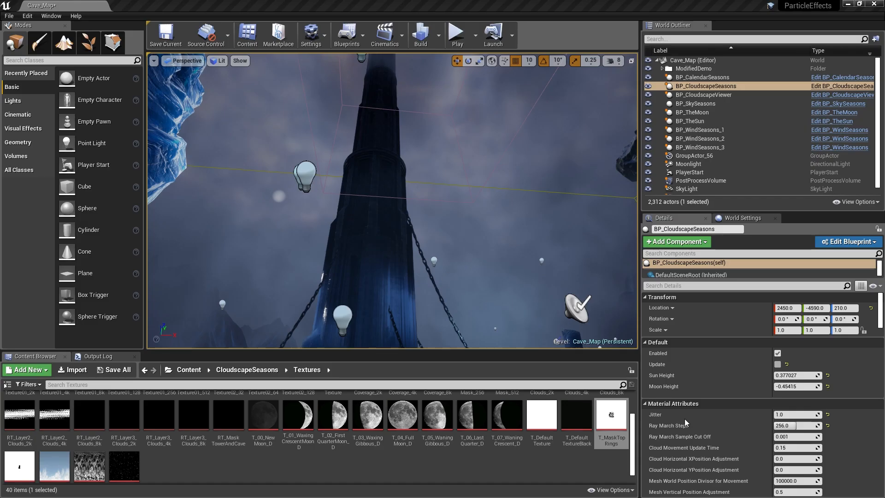
left_click(711, 483)
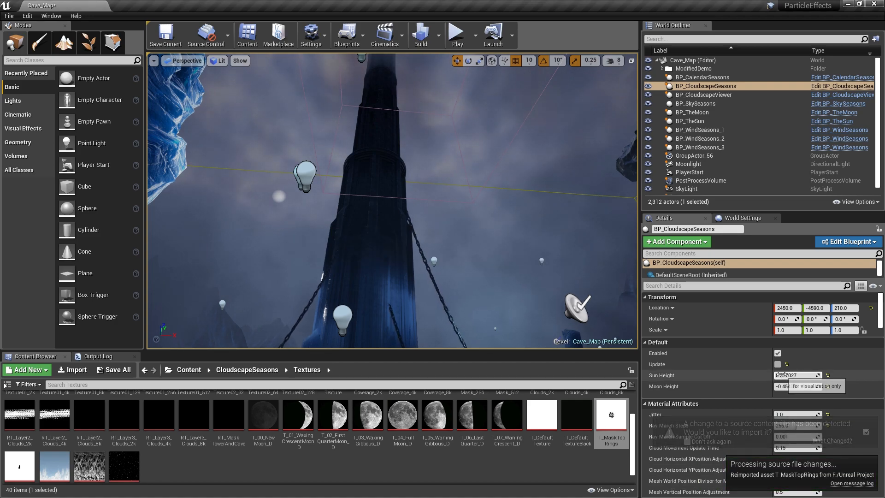
right_click_drag(392, 200, 353, 225)
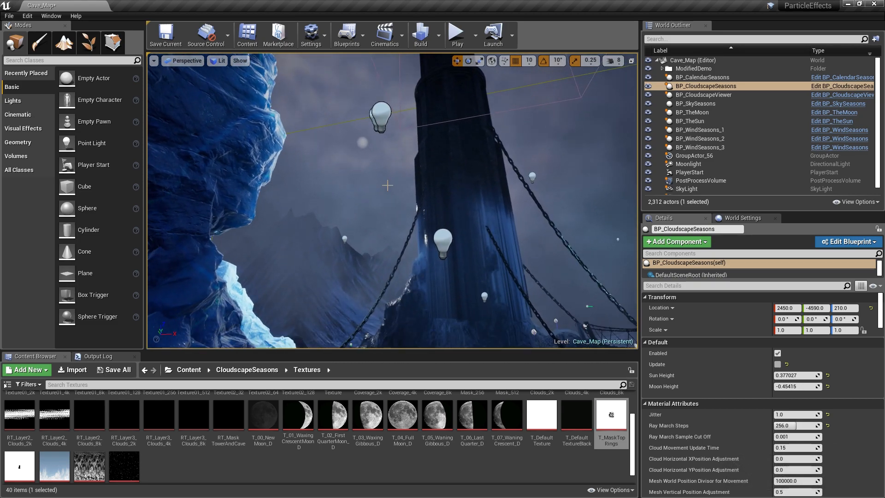
left_click_drag(635, 433, 636, 405)
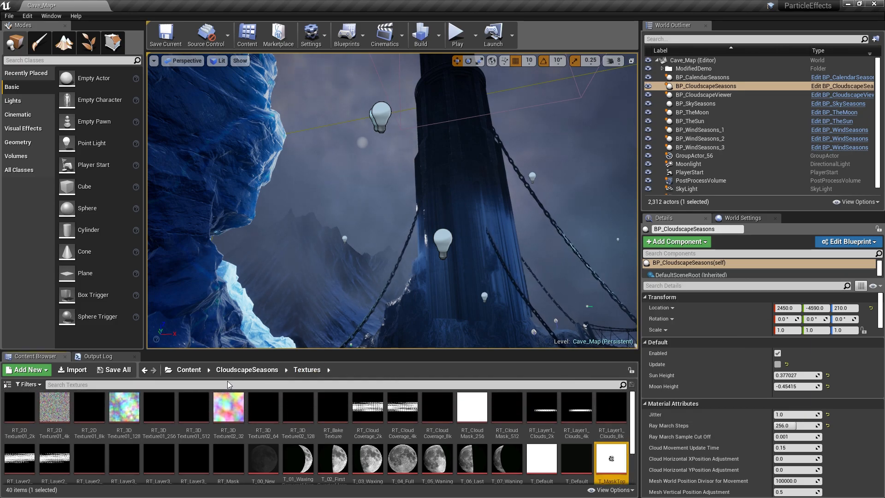
left_click(247, 369)
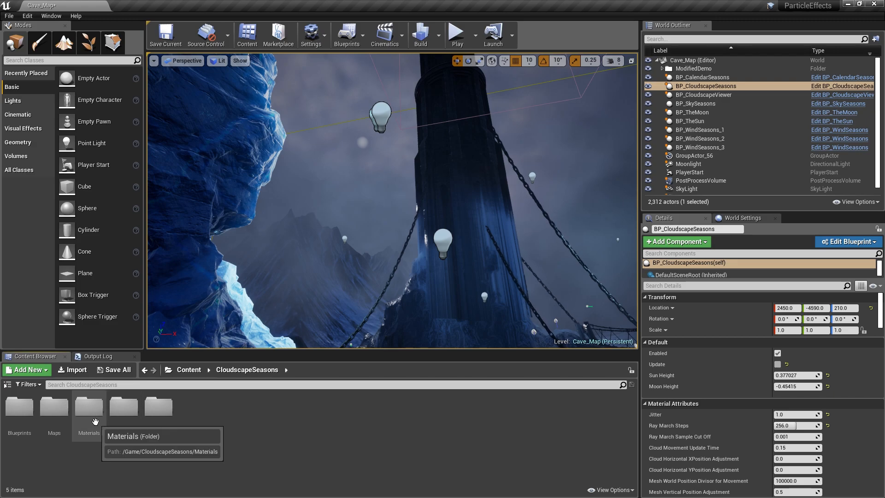
Step: Examine the clouds around the tower from several angles below and review the Cloud Attributes of BP_CloudscapeSeasons
right_click_drag(392, 230, 221, 309)
right_click_drag(382, 207, 468, 109)
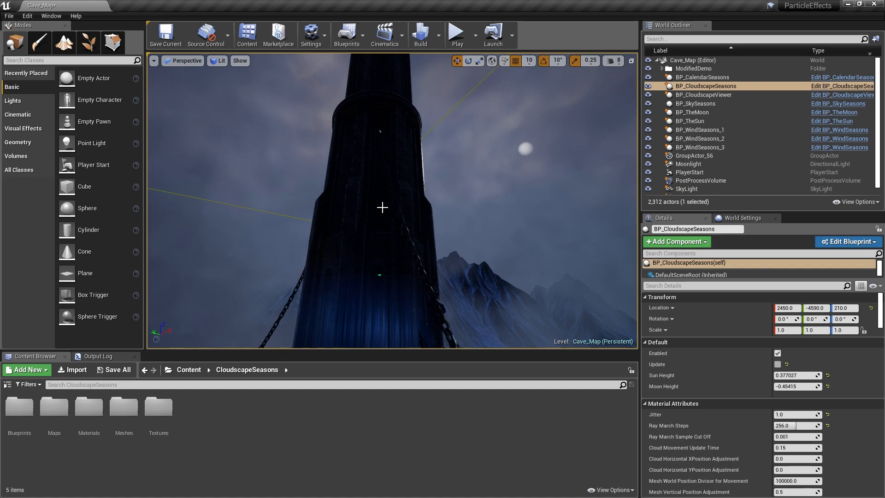
right_click_drag(381, 207, 389, 131)
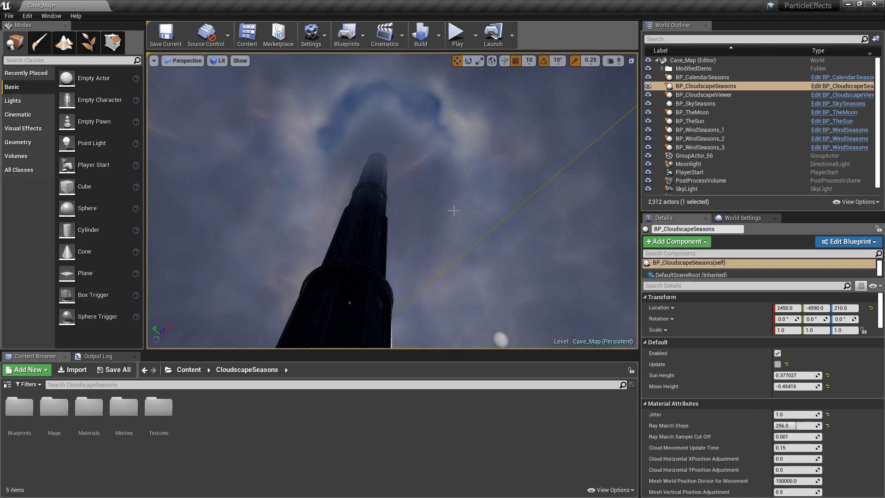
mouse_move(430, 191)
right_mouse_down()
mouse_move(427, 217)
mouse_move(429, 189)
right_mouse_up()
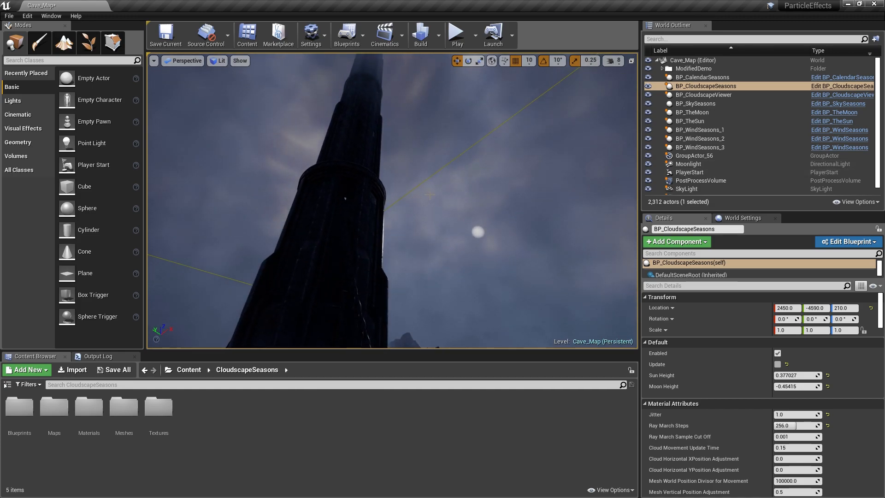
mouse_move(430, 194)
right_mouse_down()
mouse_move(429, 215)
mouse_move(441, 199)
right_mouse_up()
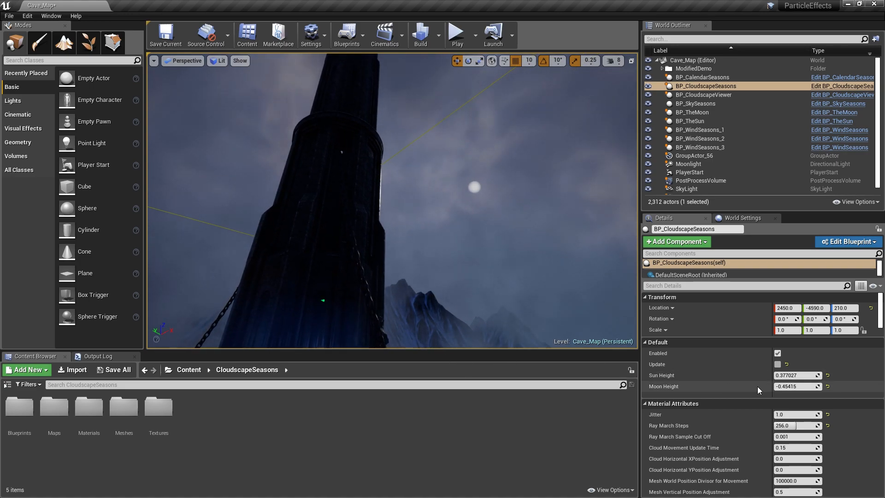
scroll(764, 393, "down", 12)
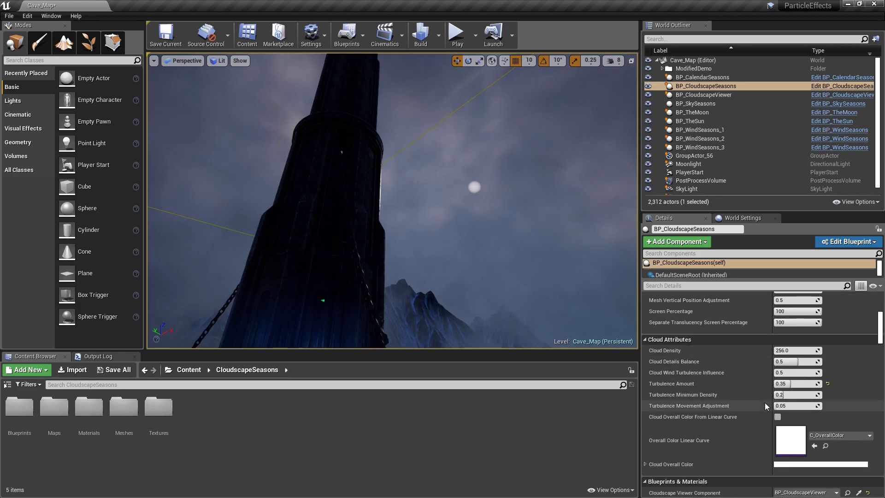
right_click_drag(484, 221, 511, 237)
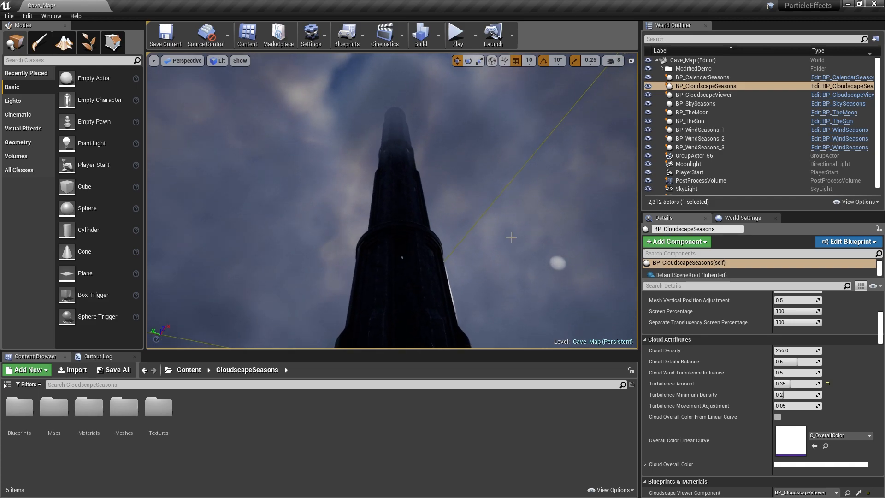